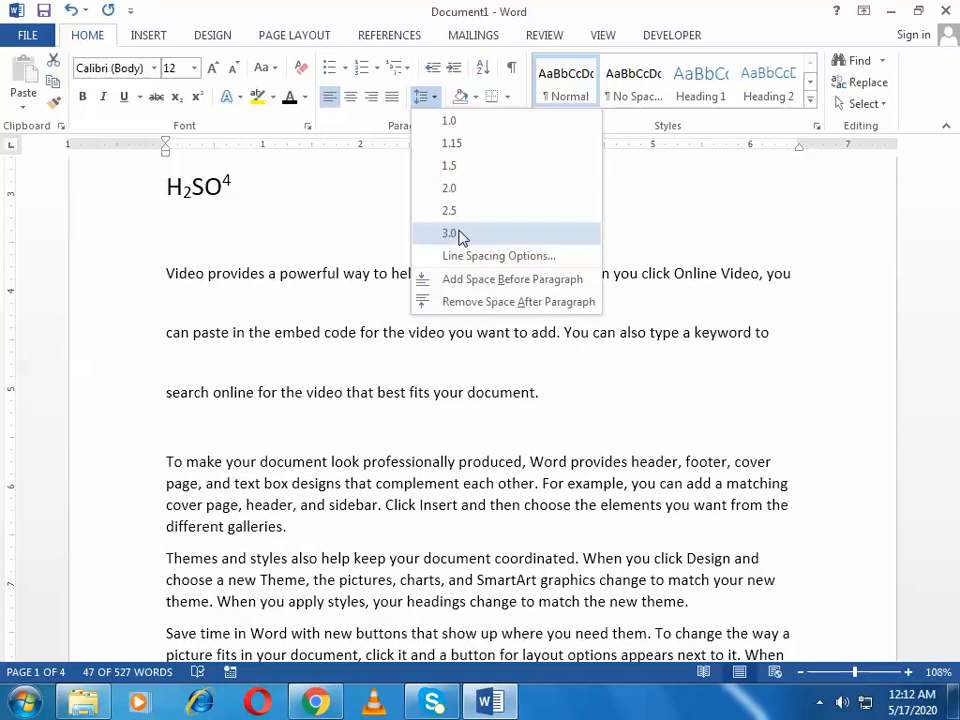
Set line spacing to 3.0 for the "Video provides" paragraph and 2.0 for the "To make your document" paragraph
left_click(460, 235)
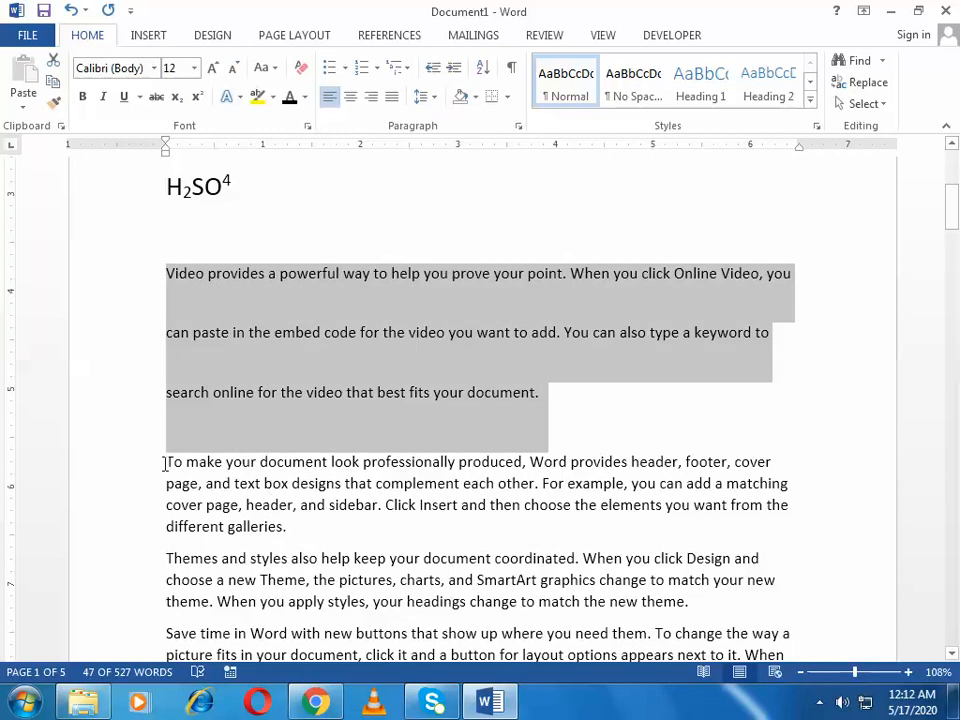
left_click_drag(165, 461, 292, 527)
left_click(433, 97)
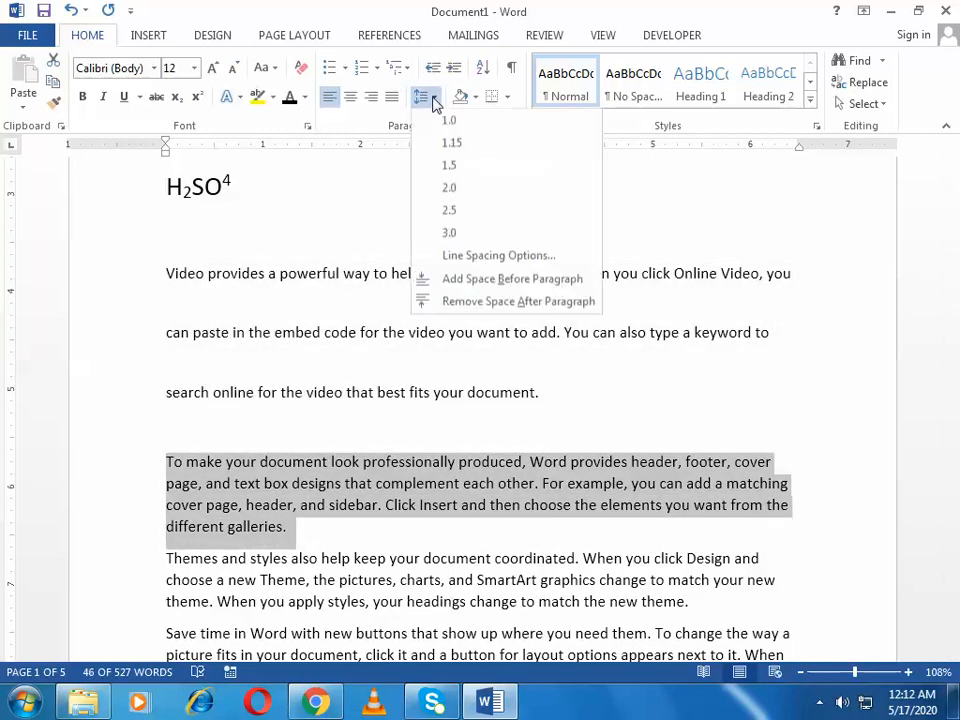
left_click(441, 190)
Set the line spacing of the "Themes and styles" paragraph to 1.5 and deselect the text
scroll(440, 300, "down", 1)
scroll(441, 300, "down", 3)
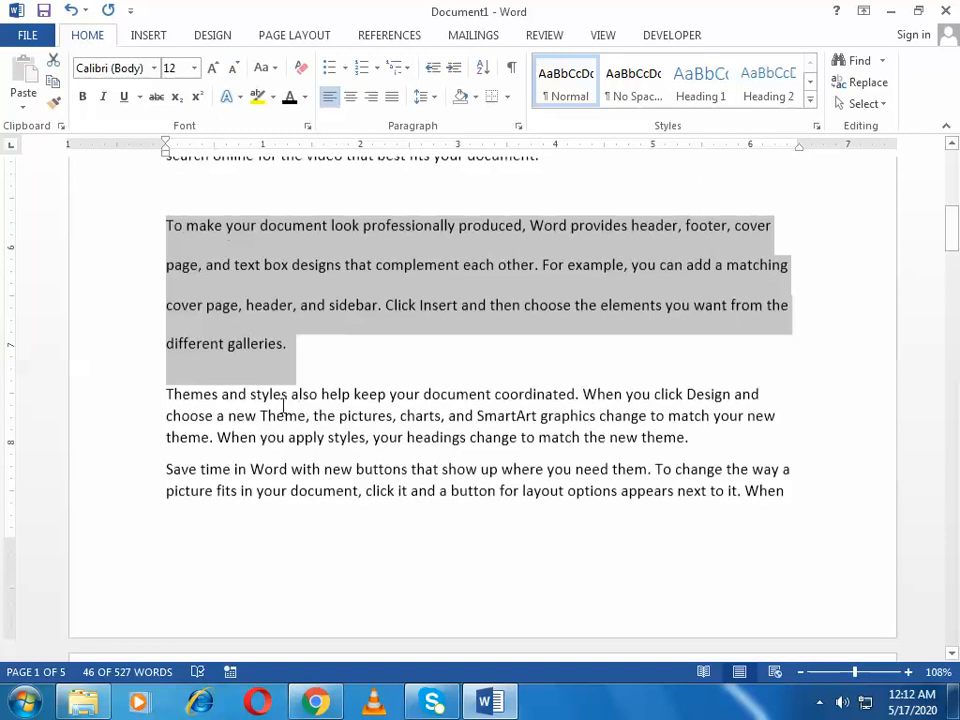
left_click_drag(167, 392, 744, 429)
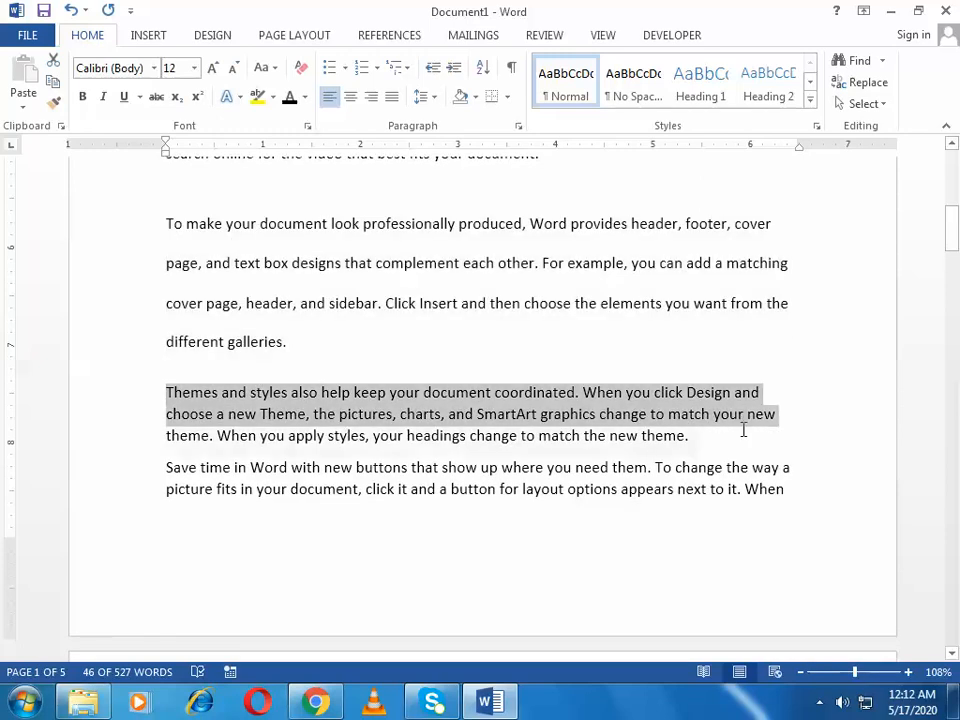
left_click(433, 97)
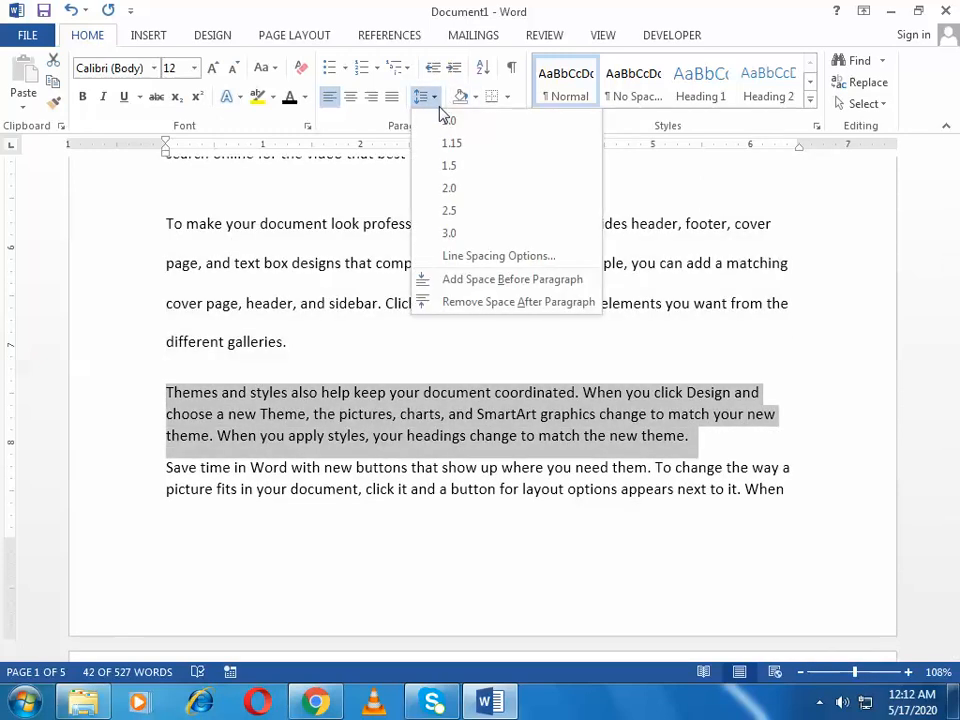
left_click(447, 167)
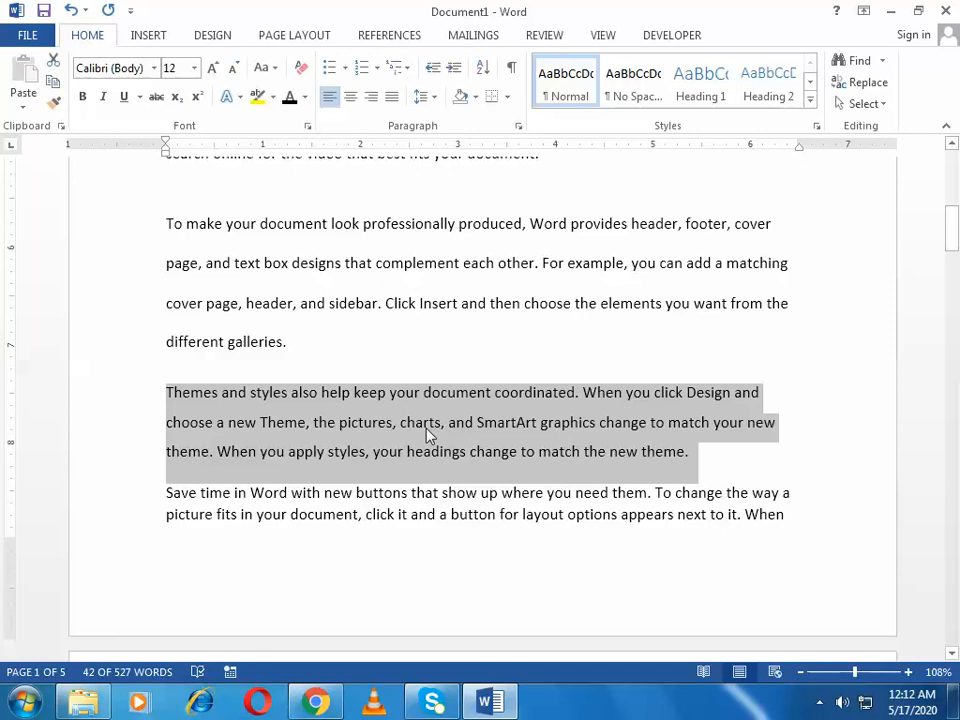
left_click(427, 433)
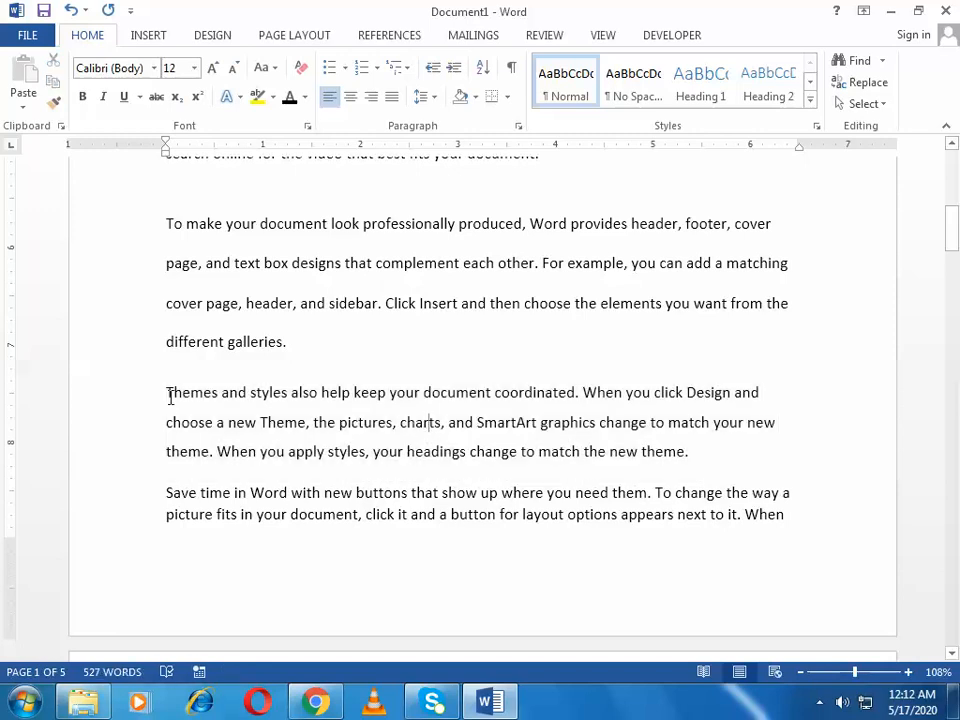
Check which line spacing is applied to the "Themes and styles" paragraph
left_click_drag(170, 394, 715, 444)
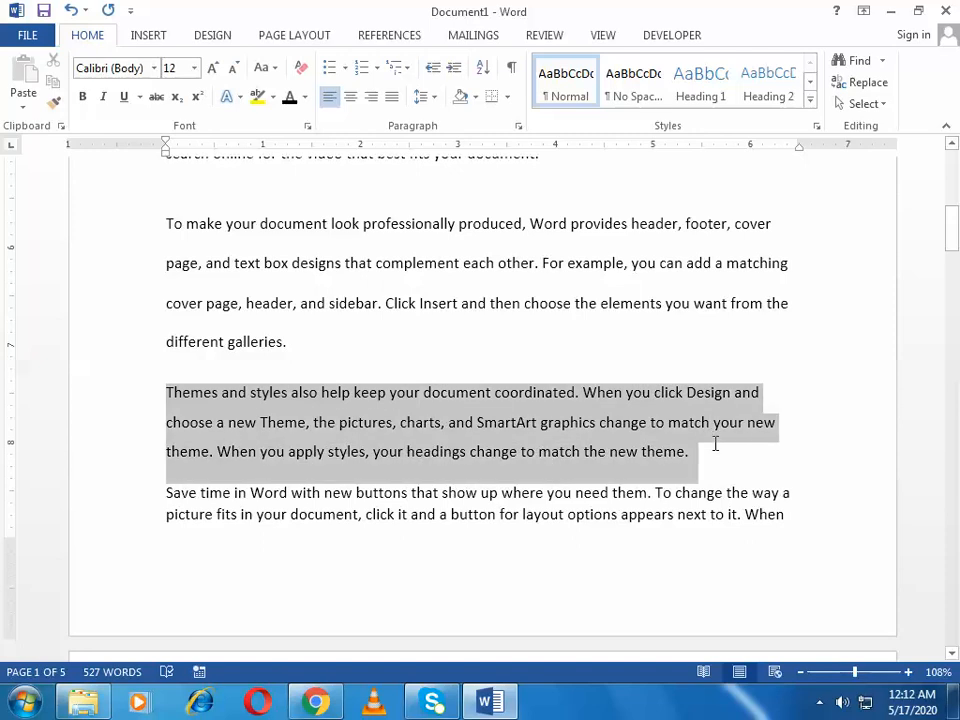
left_click(507, 100)
left_click(506, 100)
left_click(434, 99)
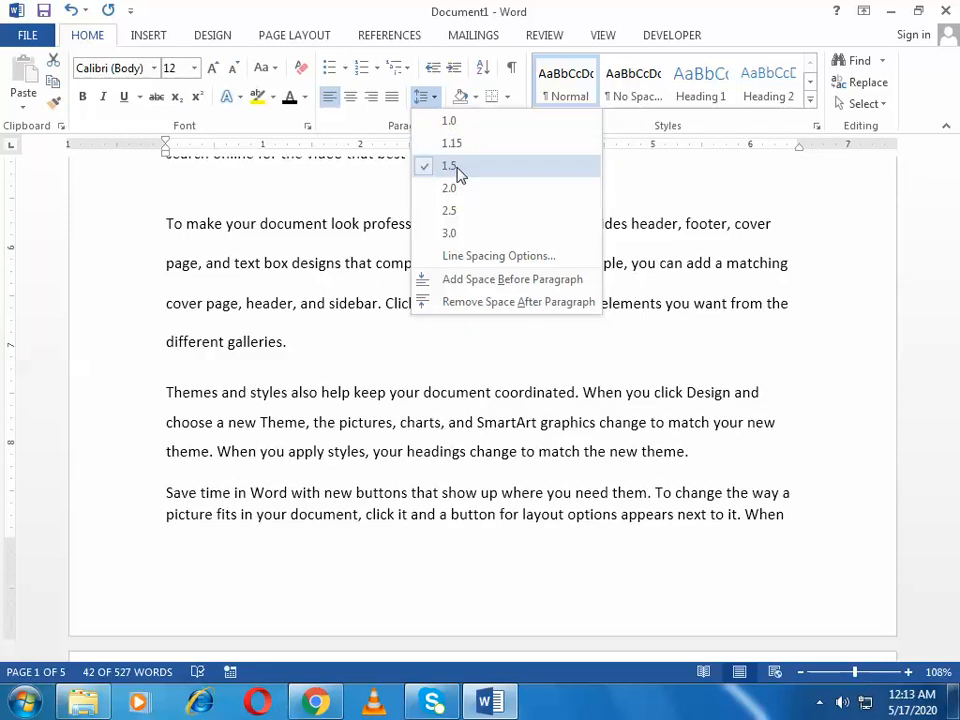
key("Escape")
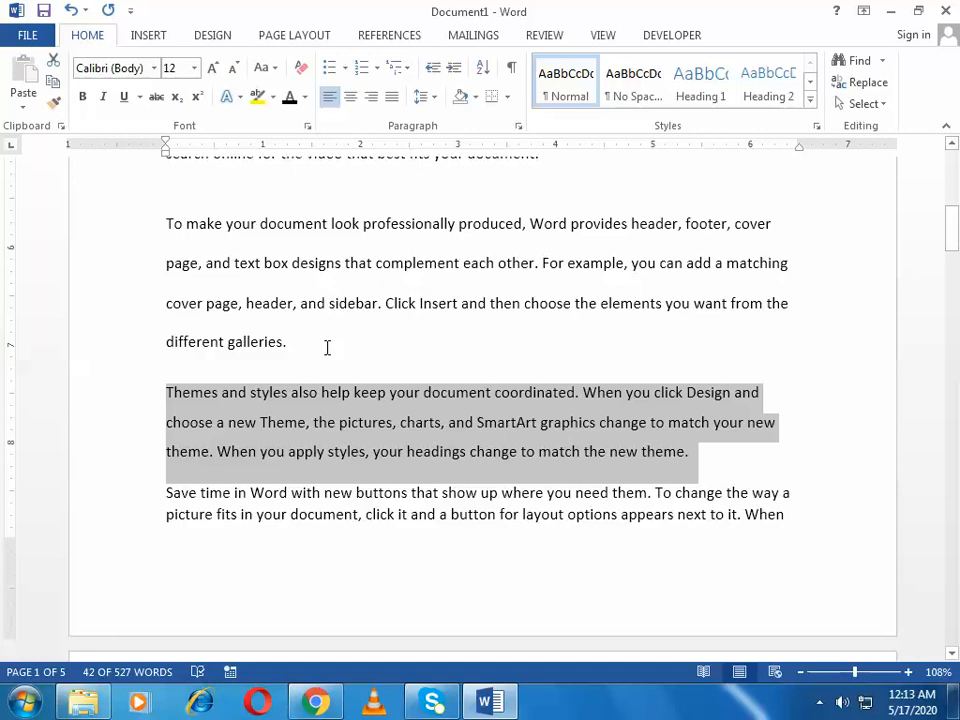
Add a new paragraph after the "Reading is easier" paragraph on page 2 reading "A quick brown fox jumps over the lazy dog"
scroll(327, 347, "down", 4)
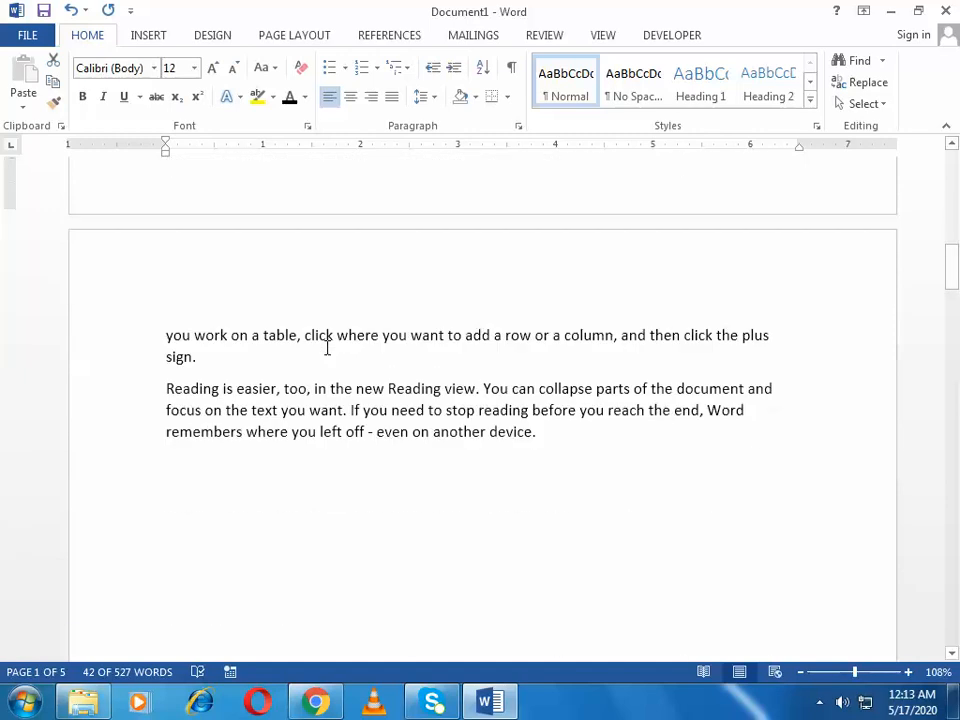
scroll(387, 396, "up", 1)
scroll(387, 396, "up", 5)
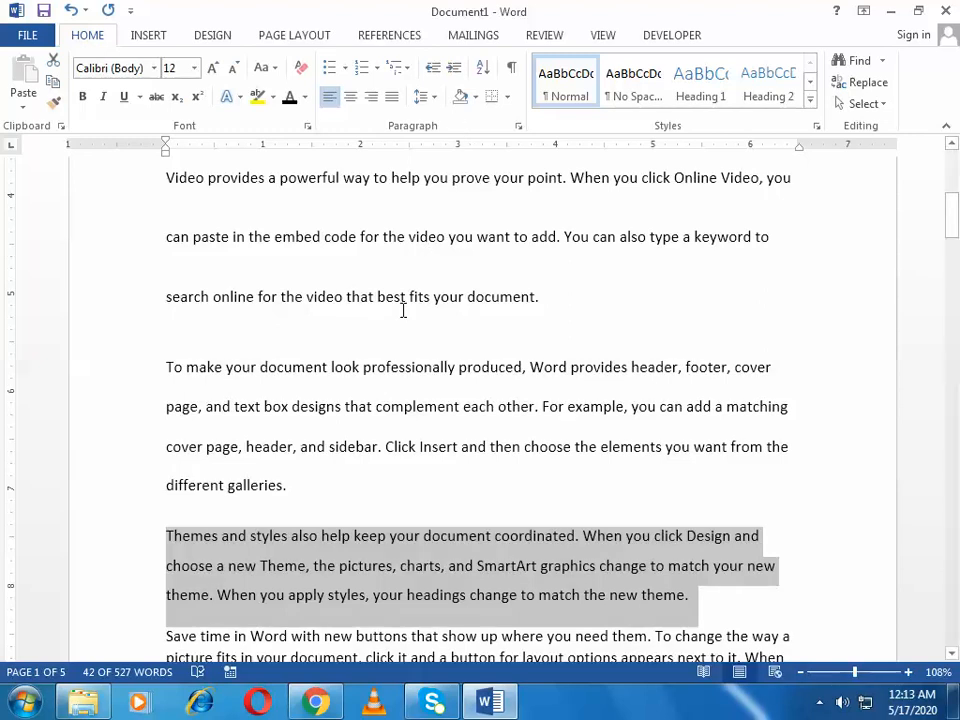
scroll(403, 311, "down", 6)
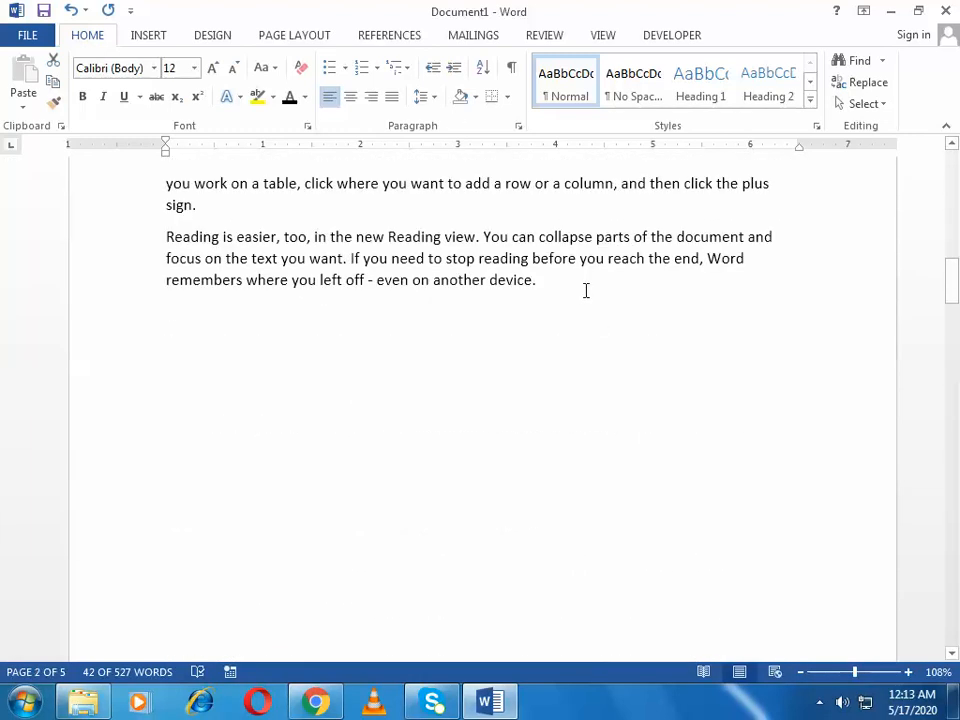
left_click(586, 290)
key("Return")
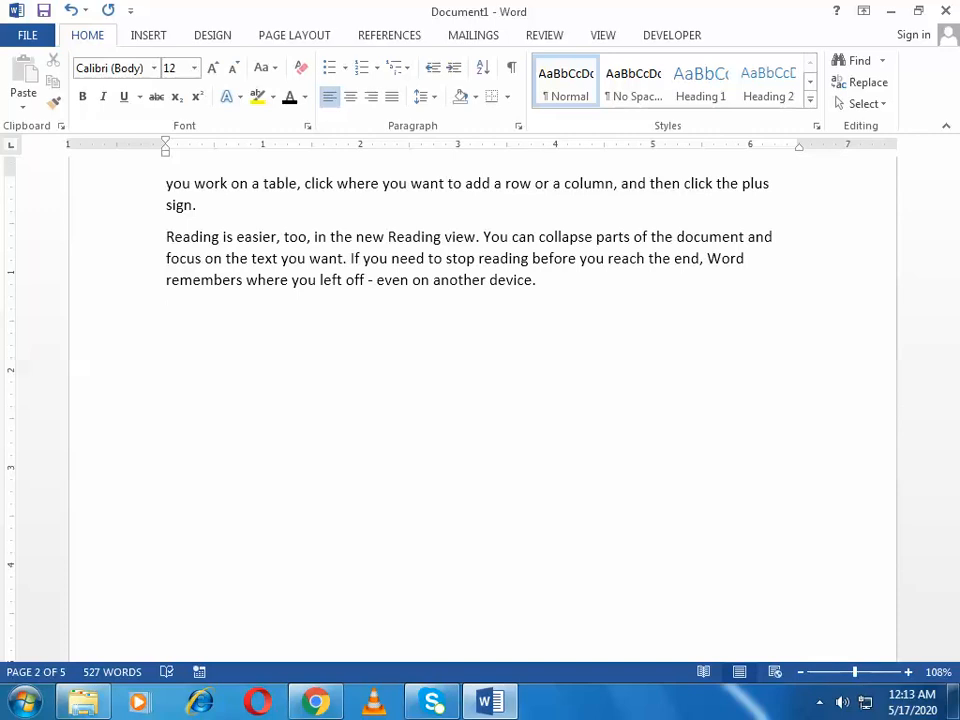
type("A quick brow")
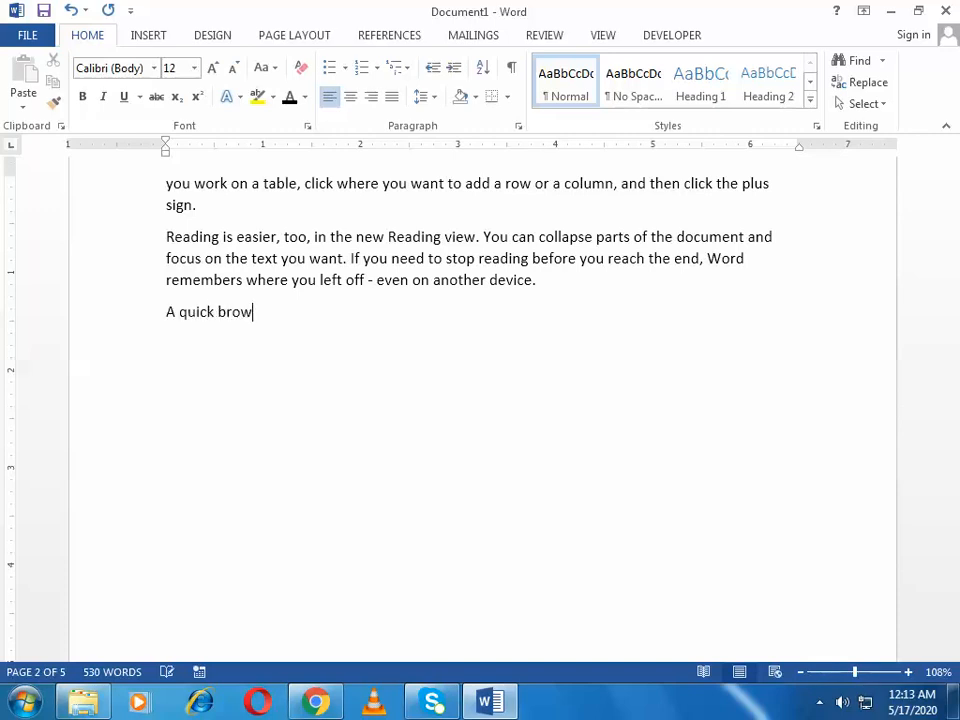
type("n fox jumps over t")
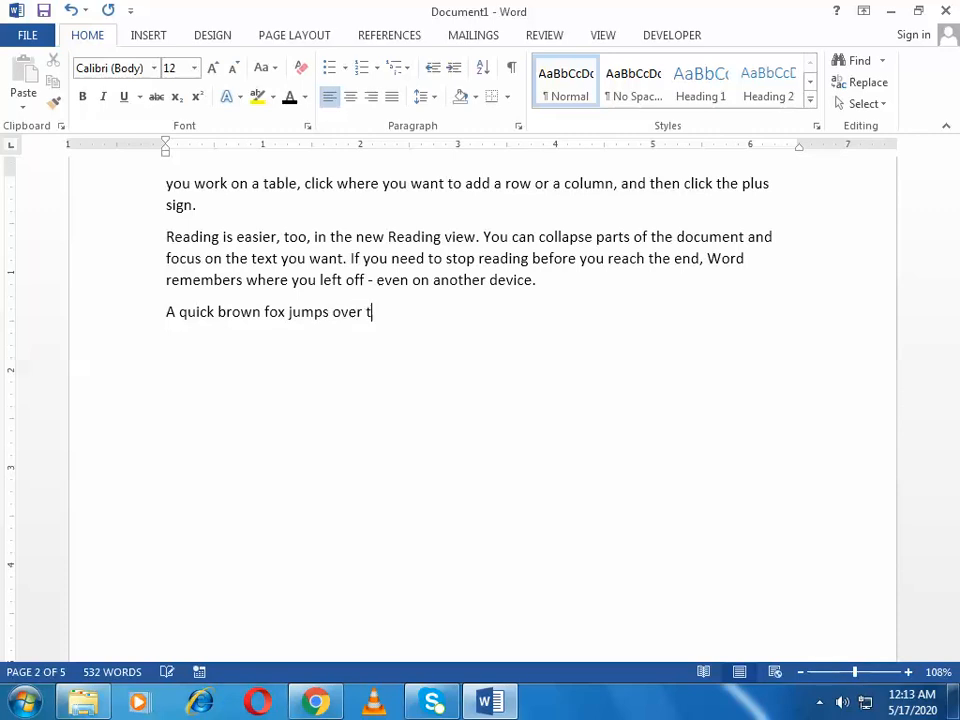
type("he lazy dog")
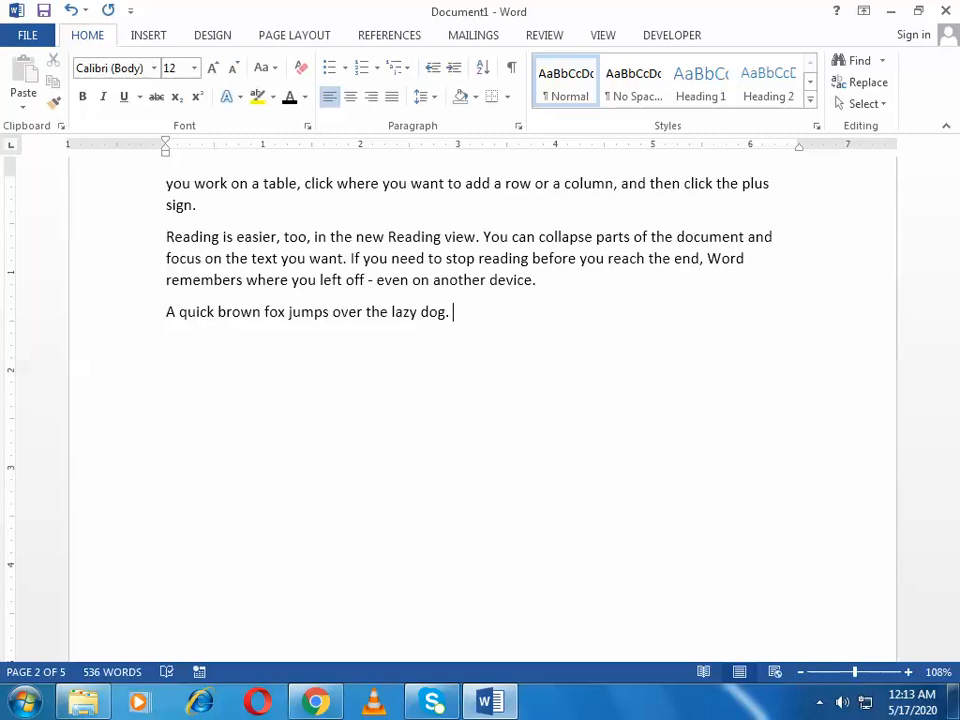
Continue the new paragraph with ". We are muslim we love Pakistan. We are honest. We love Pakistan" and increase its indent by one level
type(". We are muslim ")
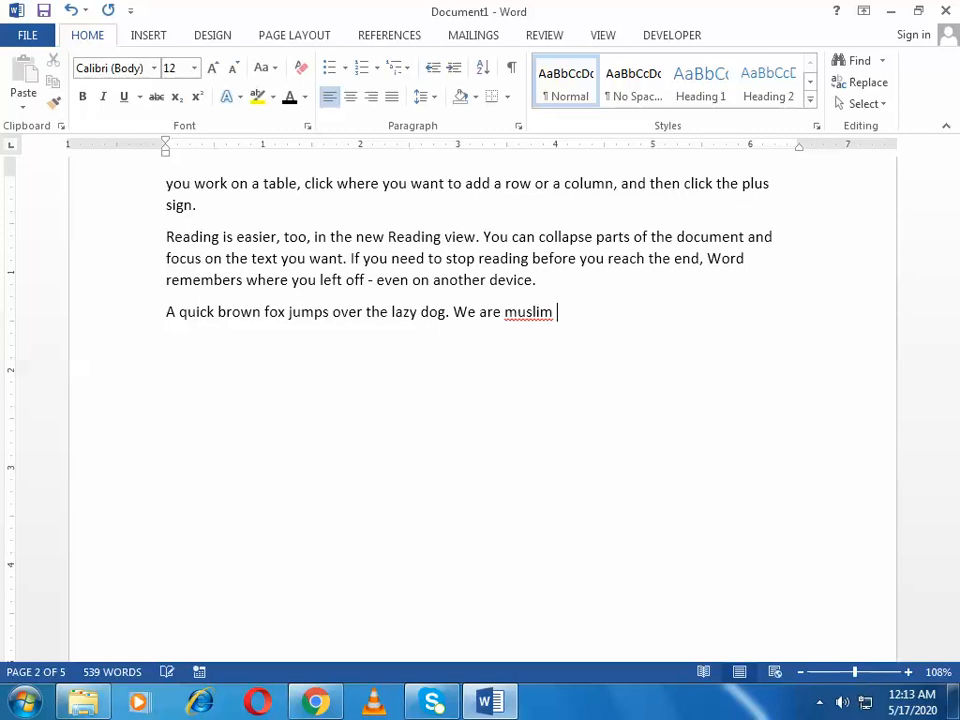
type("we love pakistan")
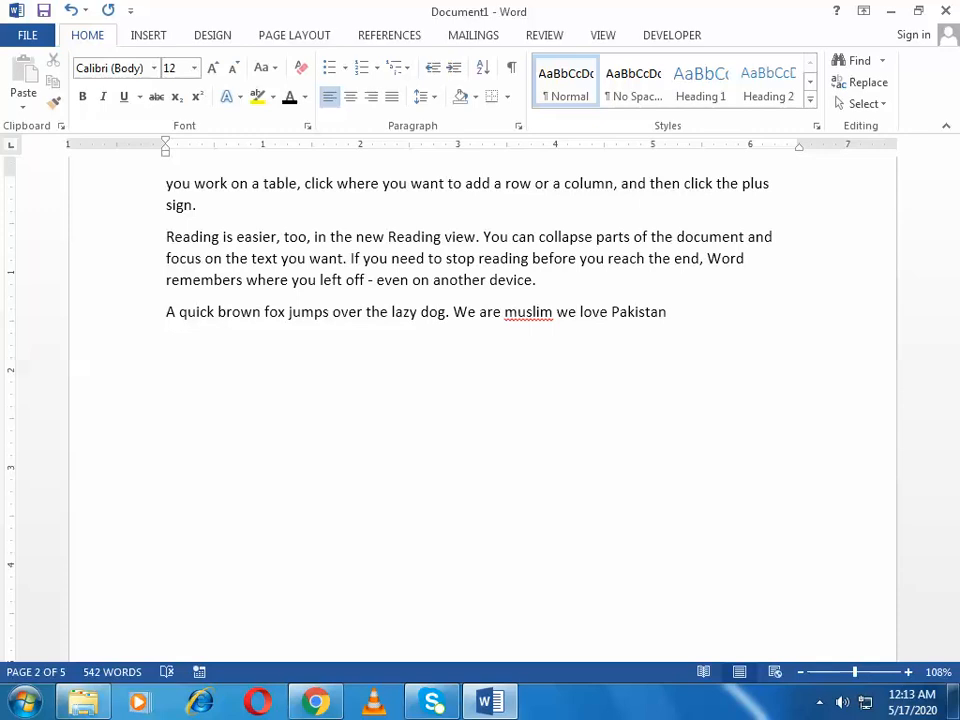
key("BackSpace")
type(". we are hones")
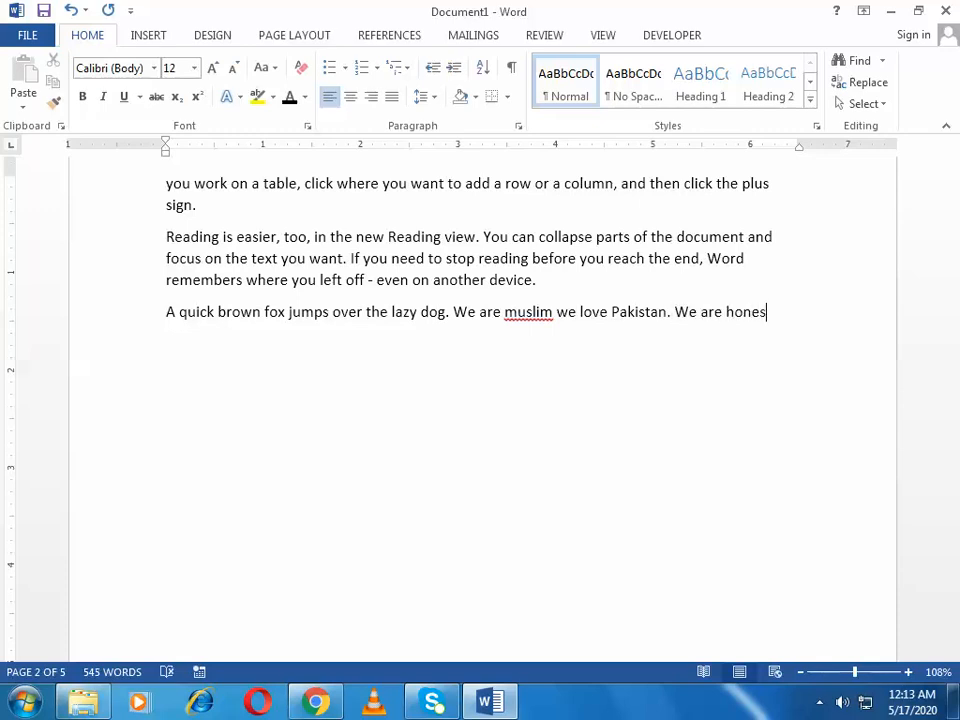
type("t")
type(". We love pakistan")
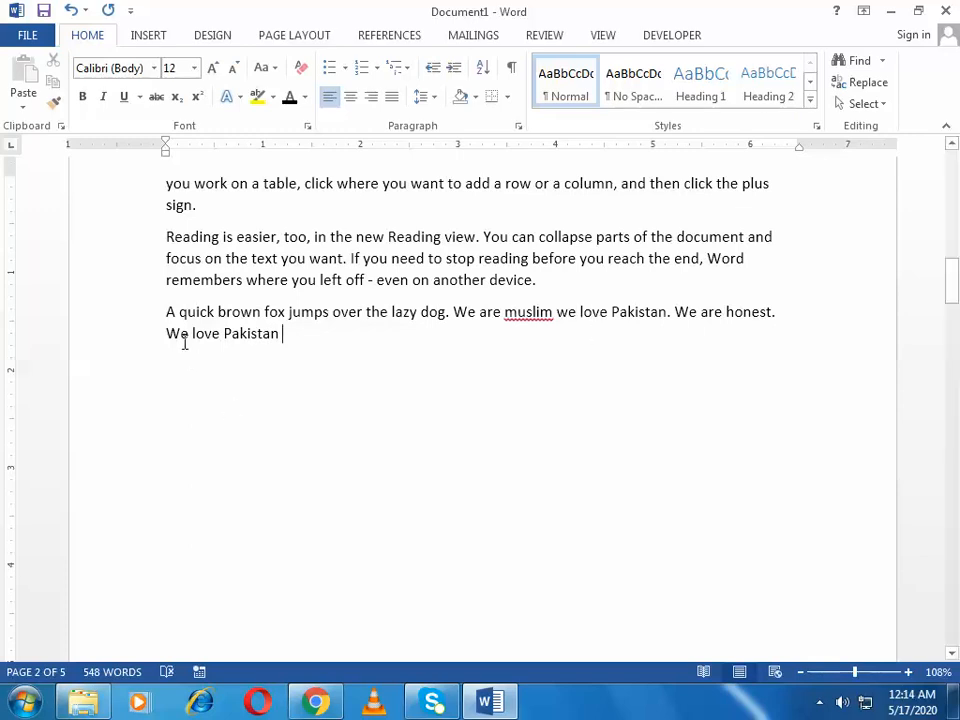
left_click(166, 312)
left_click(454, 68)
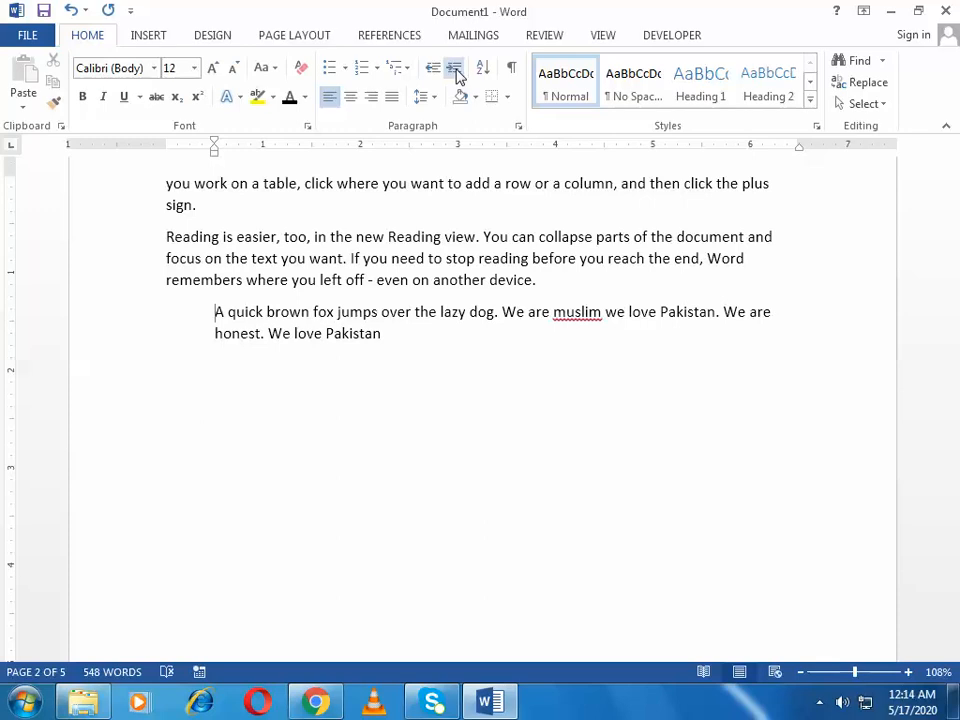
Add another paragraph below the indented one reading "Proude to be a Pakistani"
left_click(407, 335)
key("Return")
type("t")
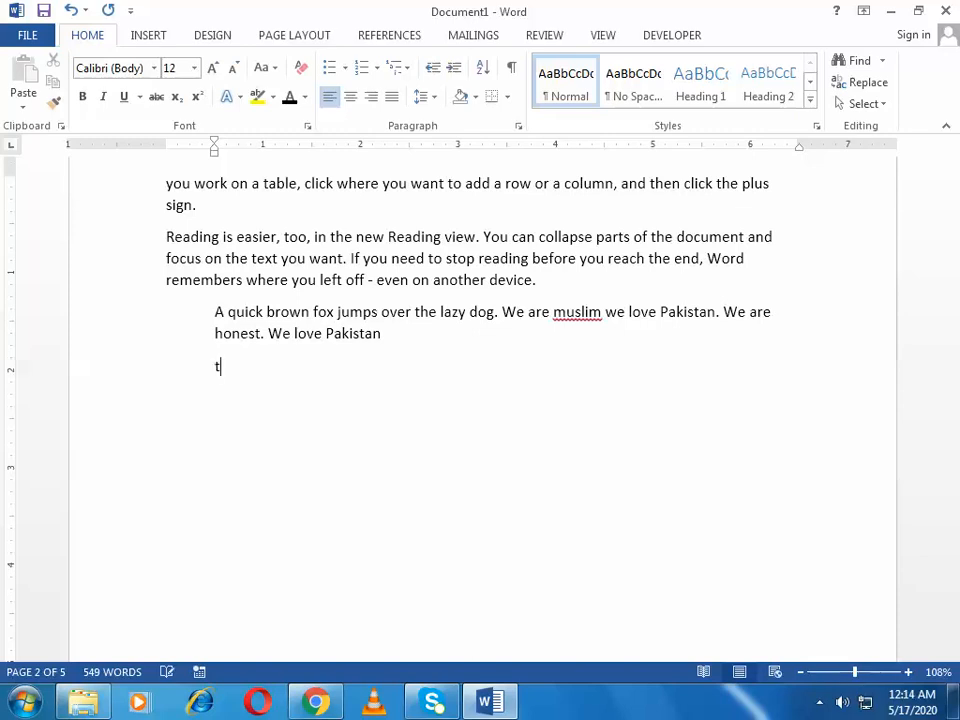
type("proude")
key("BackSpace")
key("BackSpace")
key("BackSpace")
key("BackSpace")
key("BackSpace")
key("BackSpace")
key("BackSpace")
type("Proude to be ")
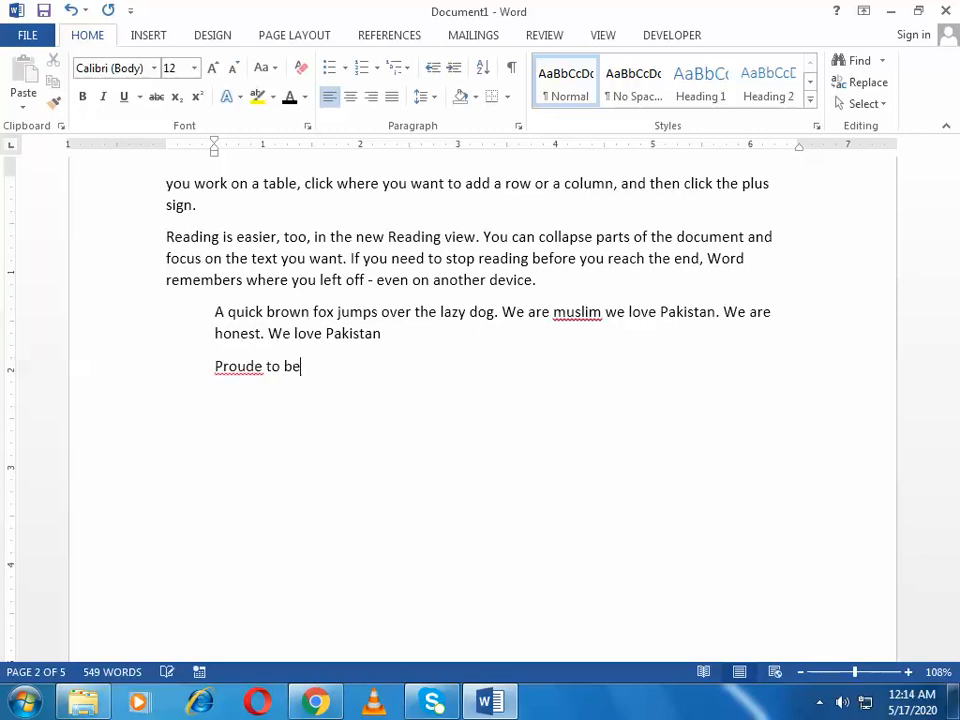
type("a Pakistani")
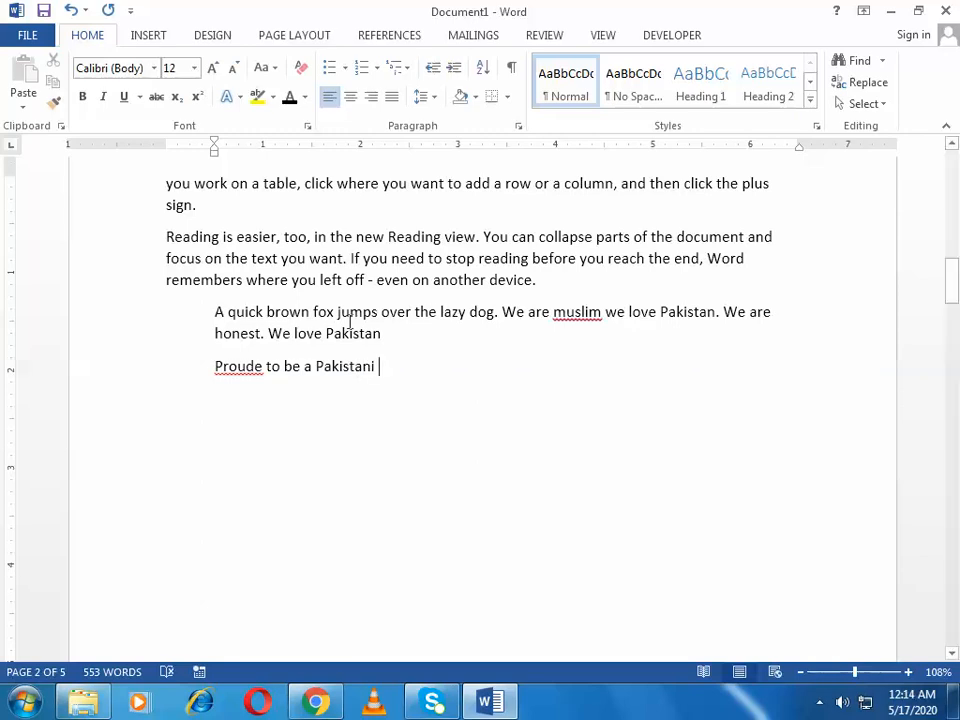
Correct the misspelled word "Proude" to the suggested spelling "Proud"
right_click(236, 370)
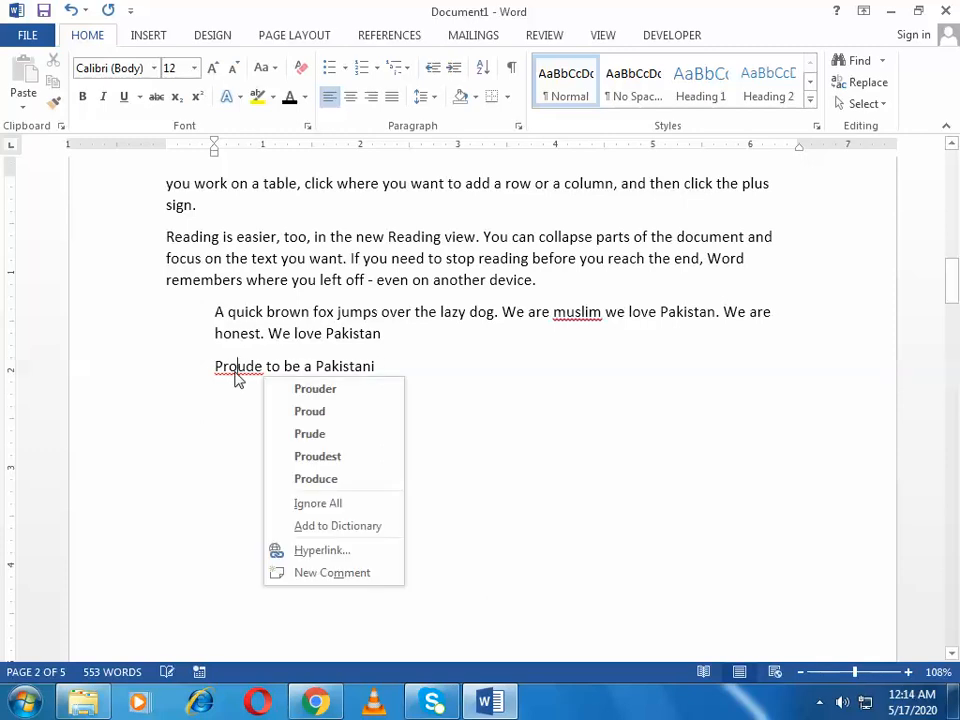
left_click(310, 412)
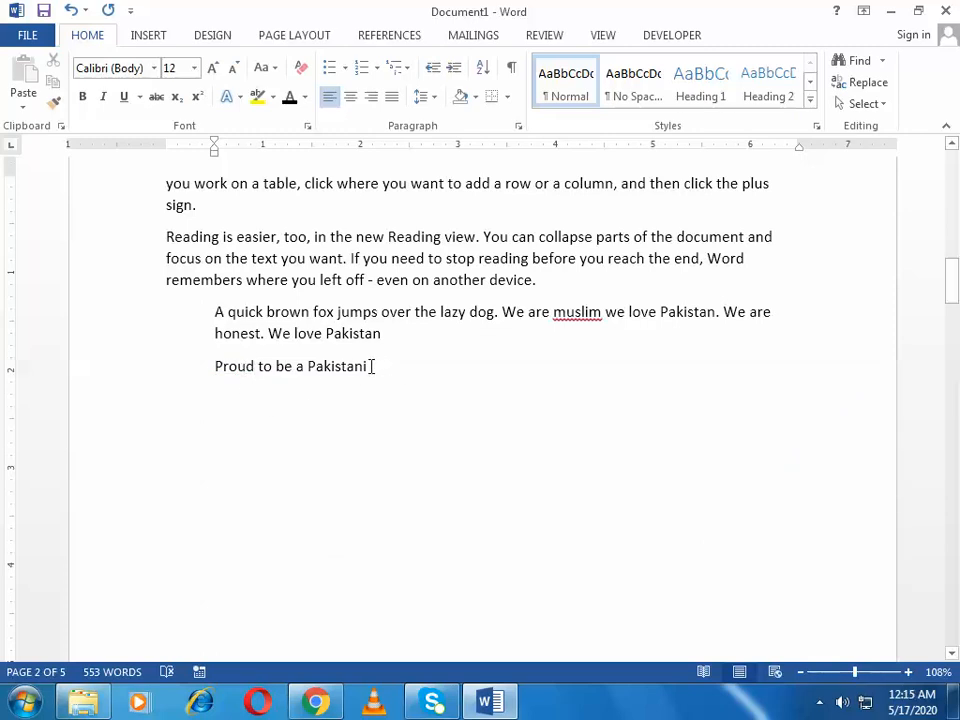
left_click(372, 366)
Append random filler words to the end of the "A quick brown fox" paragraph until it wraps onto a third line
left_click(385, 334)
type("lkdjflasdjf ldksfjal")
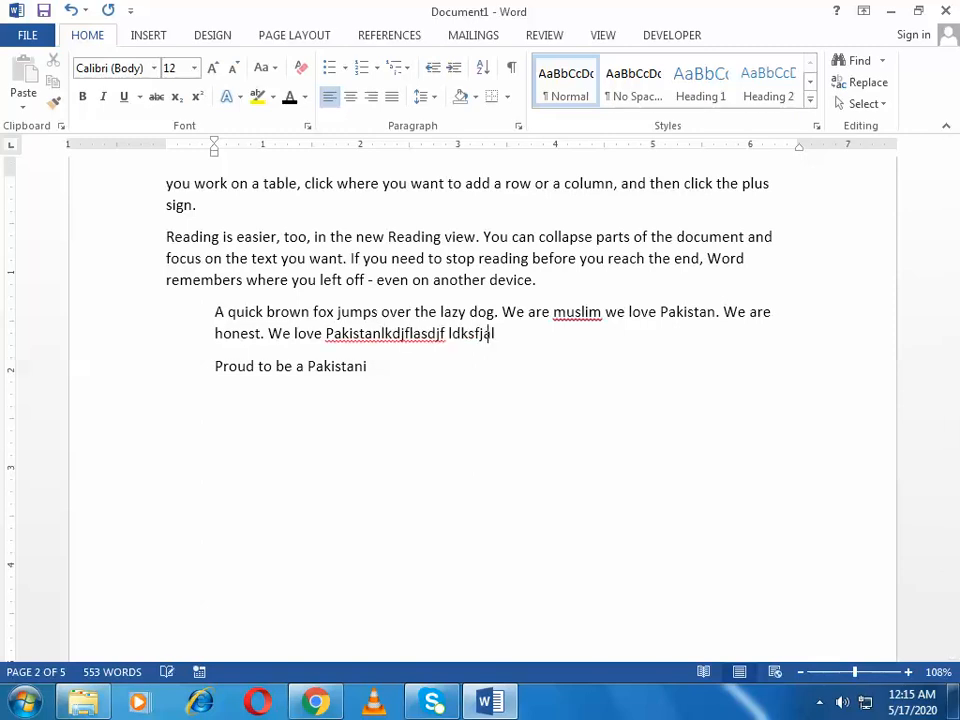
type("sdfj lskdjflasdkfj aslkdjflasdjf sdkjfals")
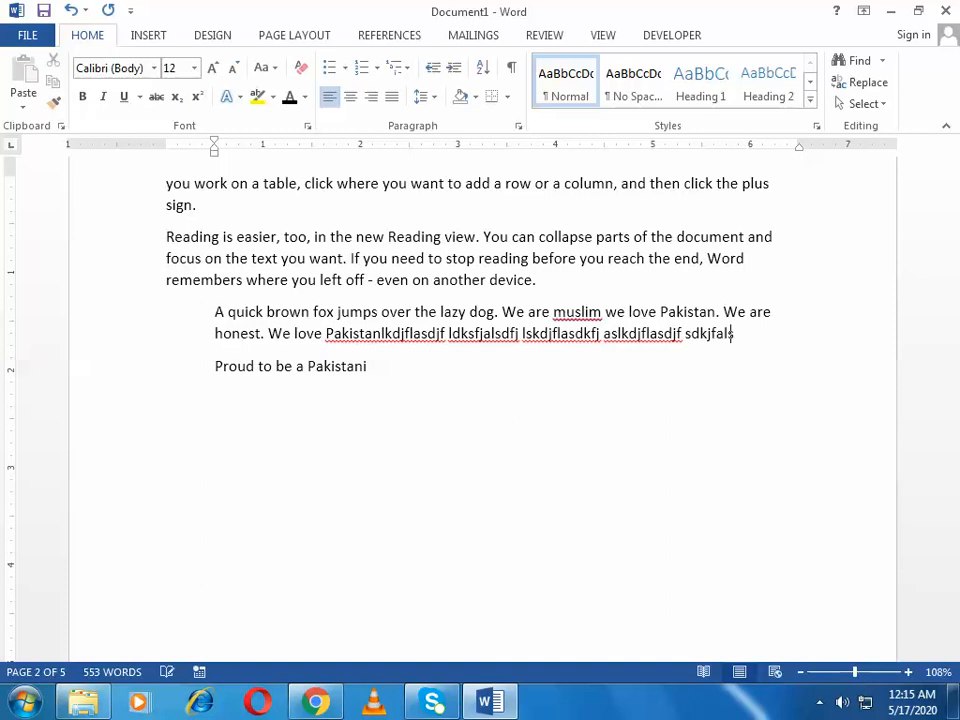
type("dkfj lsadkfjasldkfj lsdkfjasldfj lsadjflasdfj")
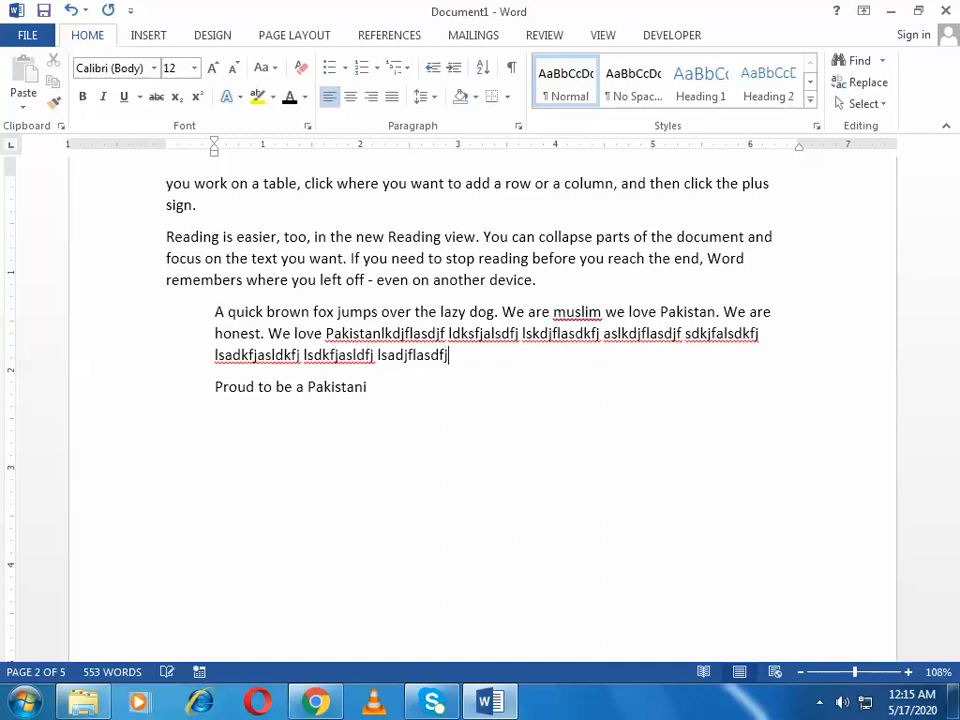
type(" lasdkfjlasdf ")
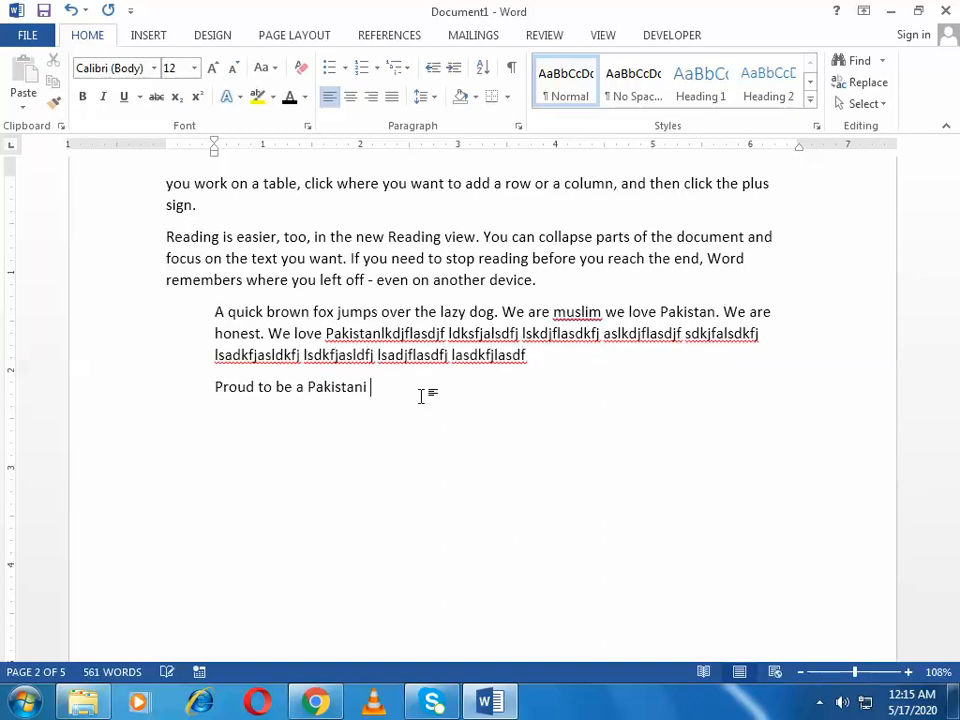
Append random filler words to the end of the "Proud to be a Pakistani" paragraph until a second line is nearly filled
type(" sldjsldf lsdkfjasldf asdkfjlasdfj lasd")
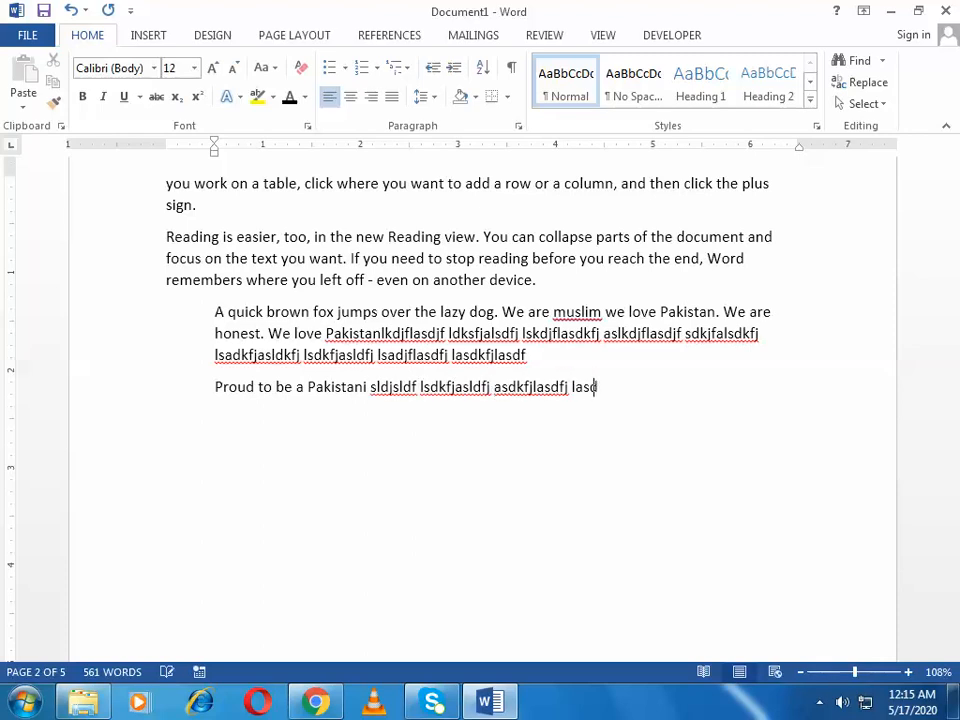
type("fjasldfj lsdjfalsdfj asdkjfalsdfj asldfj")
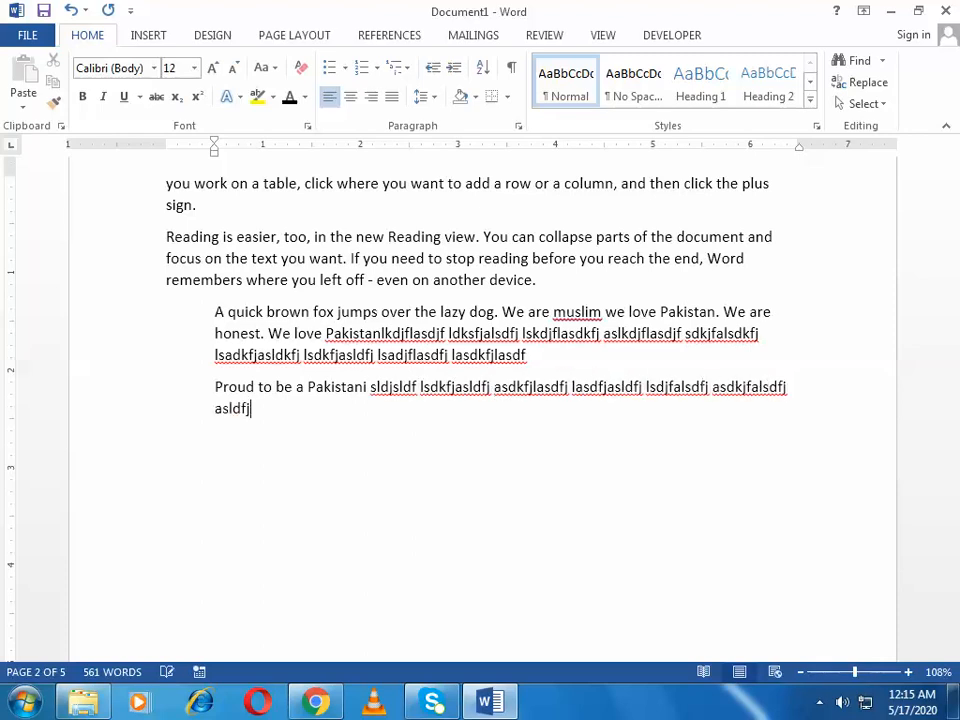
type("alsdfj alsdkjfasldfj lasdfjlasdfj asdfjlasdfj")
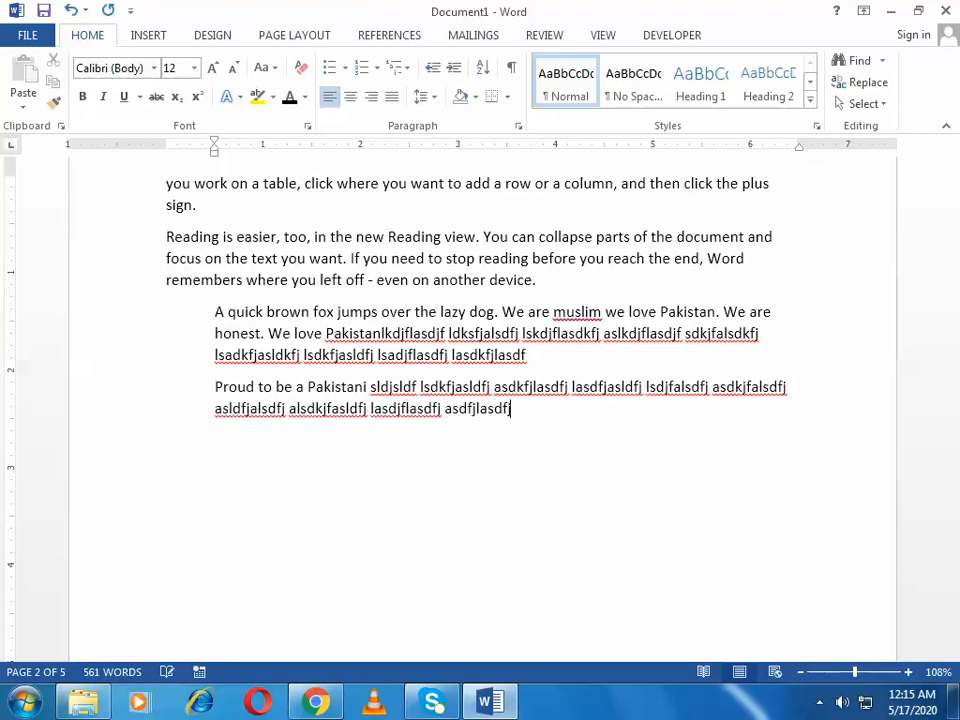
type(" sljfasldfj asdkfjasdlfj asdkfjaslfj ")
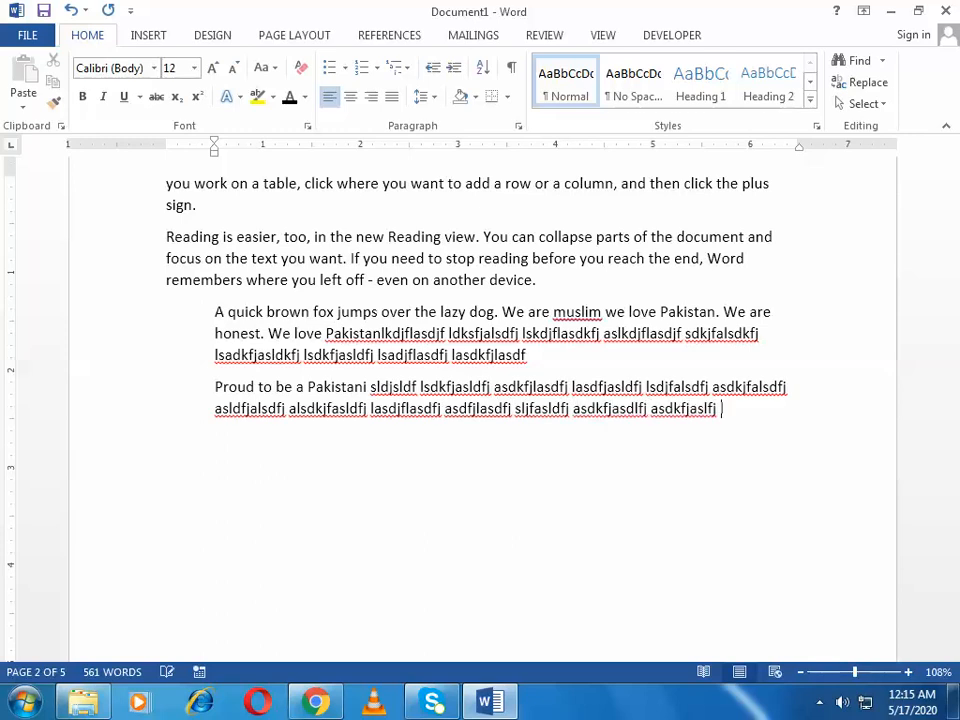
Extend the "Proud to be a Pakistani" paragraph onto a third line and add a five-line filler paragraph below it, indented one level further
type("lasdfjasdlfj asldfjasdlfj asldkjfslfj")
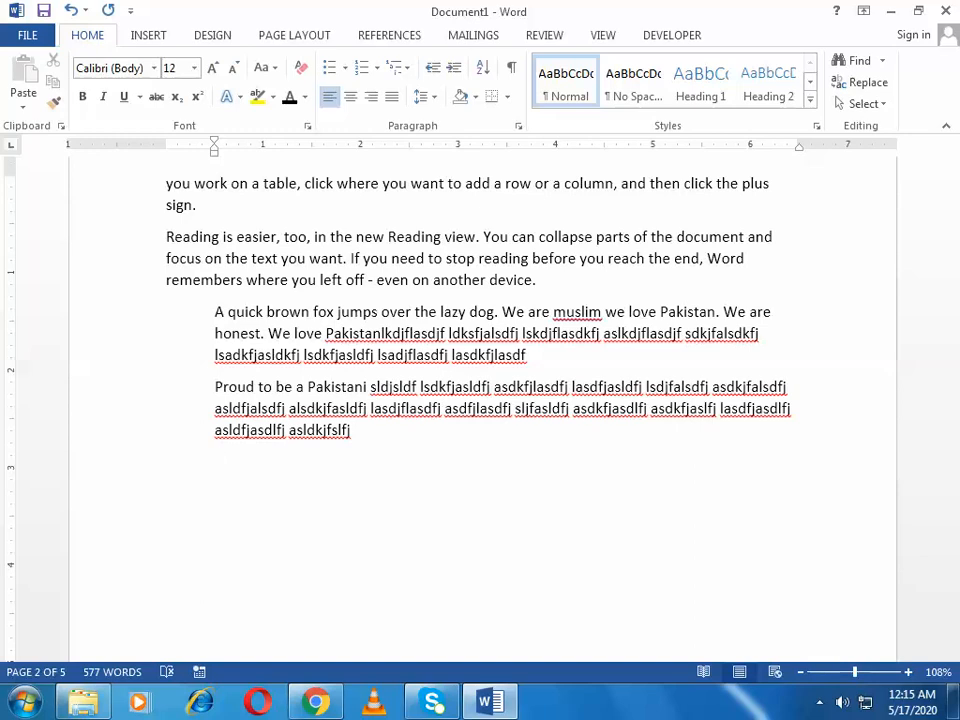
key("Return")
left_click(453, 70)
type("lsdfj")
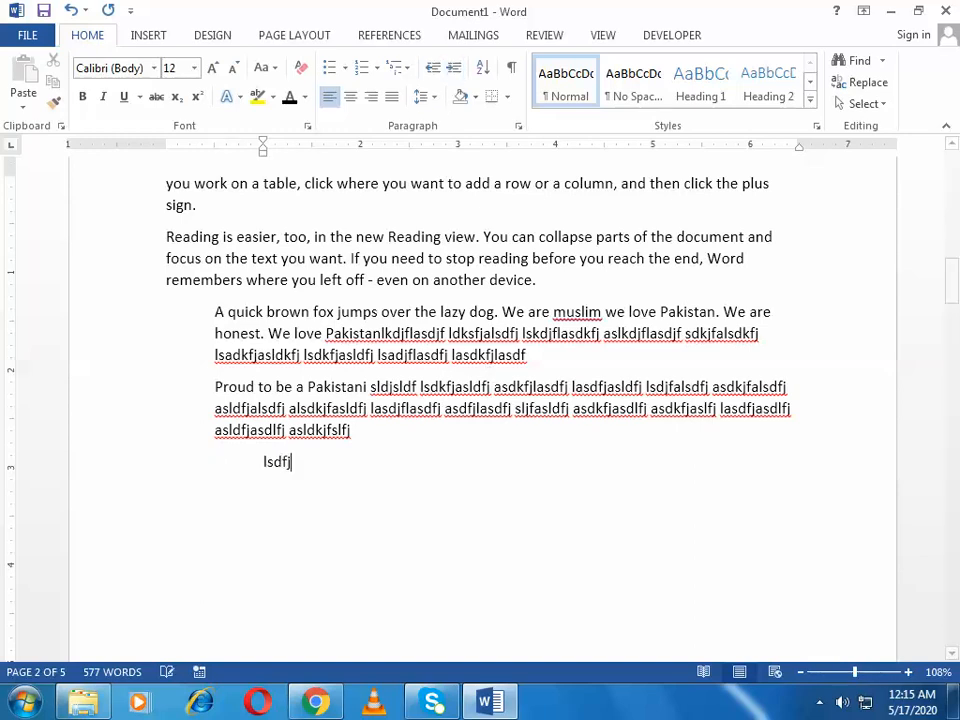
type("asldkfj lakdsjflasdfj laskdjalskj lsdkjlsdfj sjflsdfj lasdkjfsladfj ")
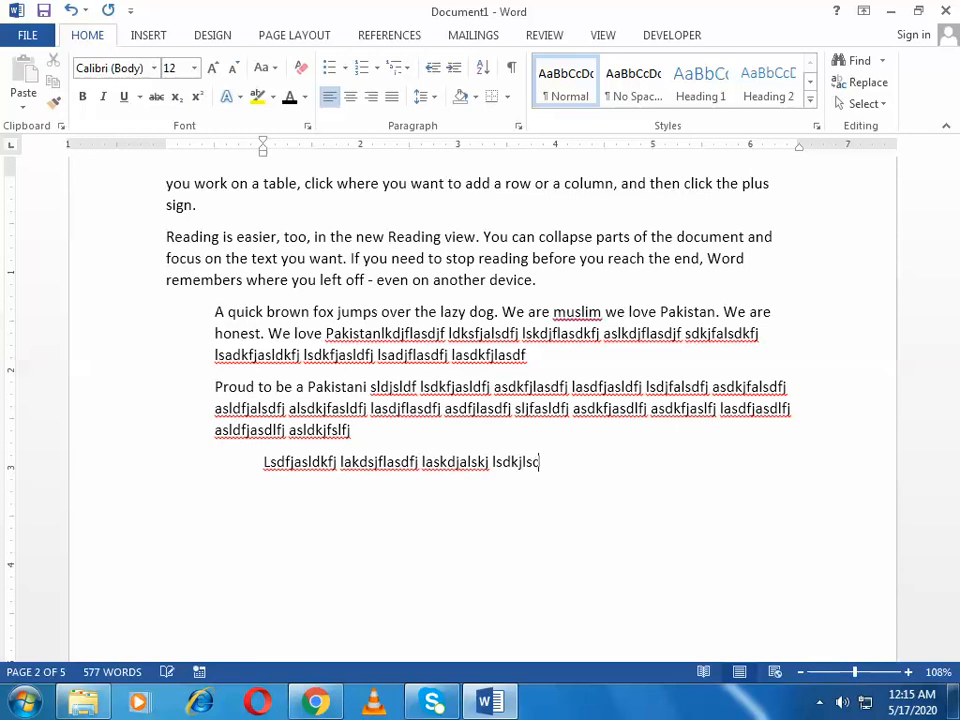
type("lsdkjfalsdfj ")
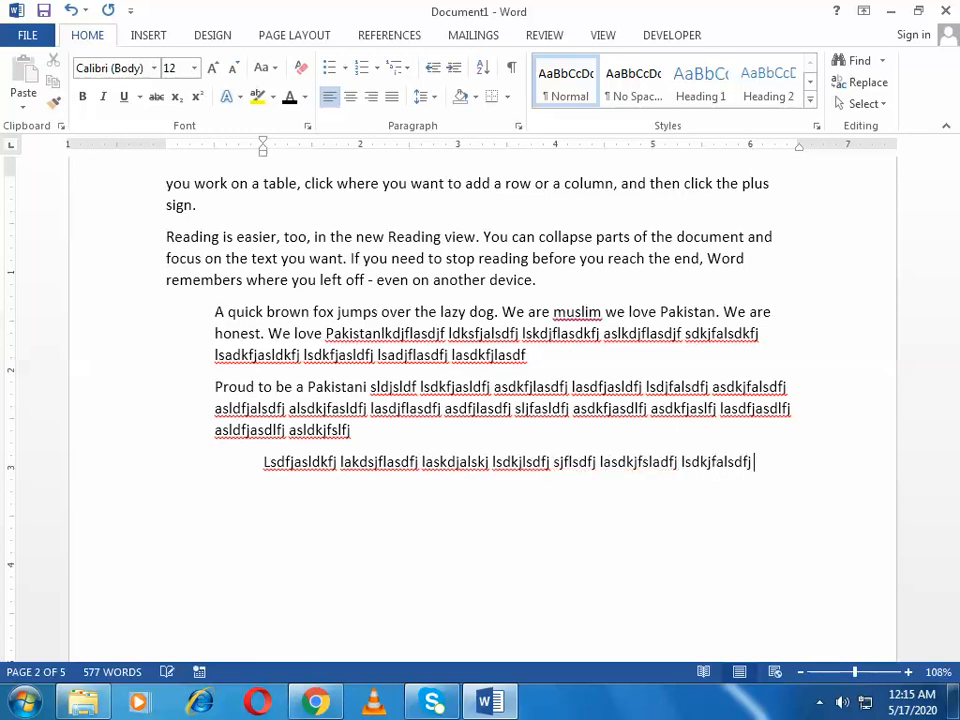
type("askdfjalsdfj lasdfjasldj lasdfjlasdfj ")
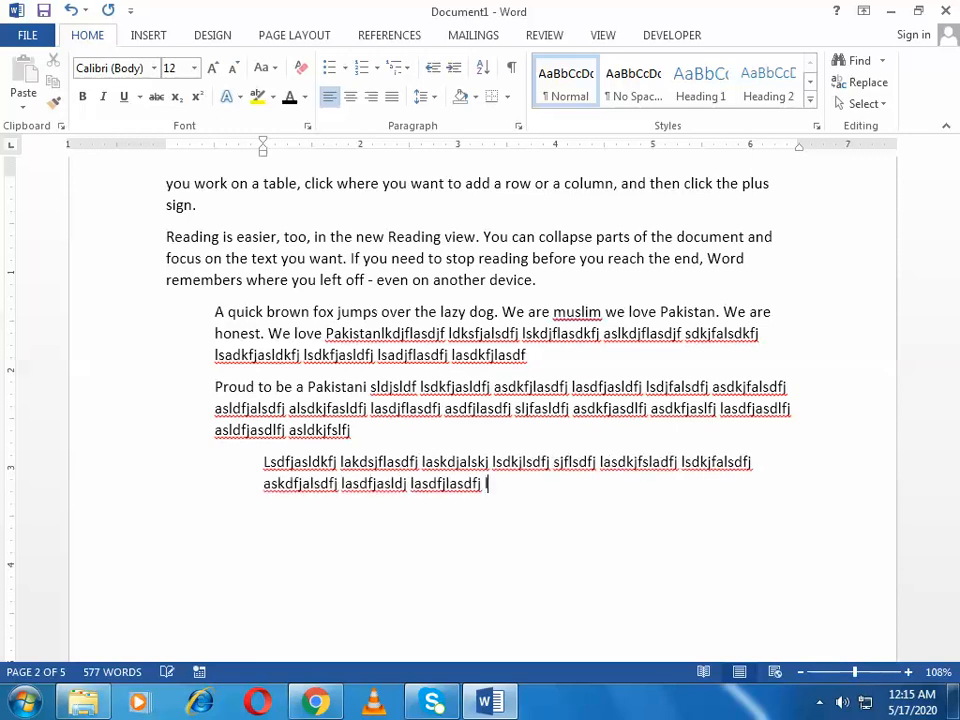
type("lsajlsadjf lsdfjasldfj lasdjasldfj lsdjfsdlfj lasdjfasldfj lasdfjsdl")
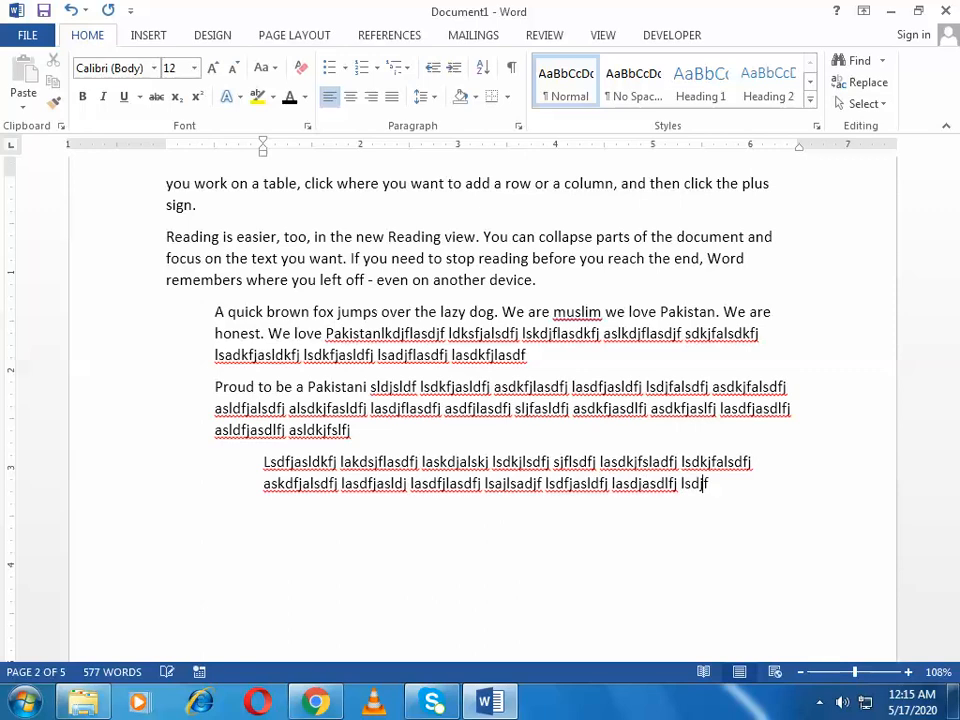
type("fj asldfjlsd")
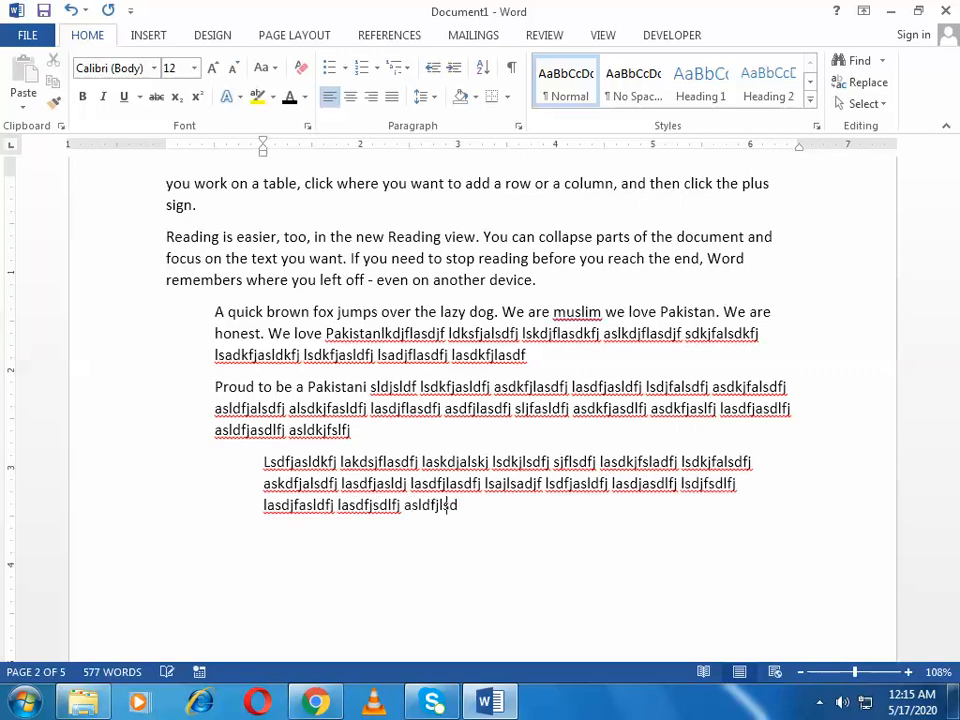
type("fj asdfjsdlj lasdjfasdlfj lasdjfsal")
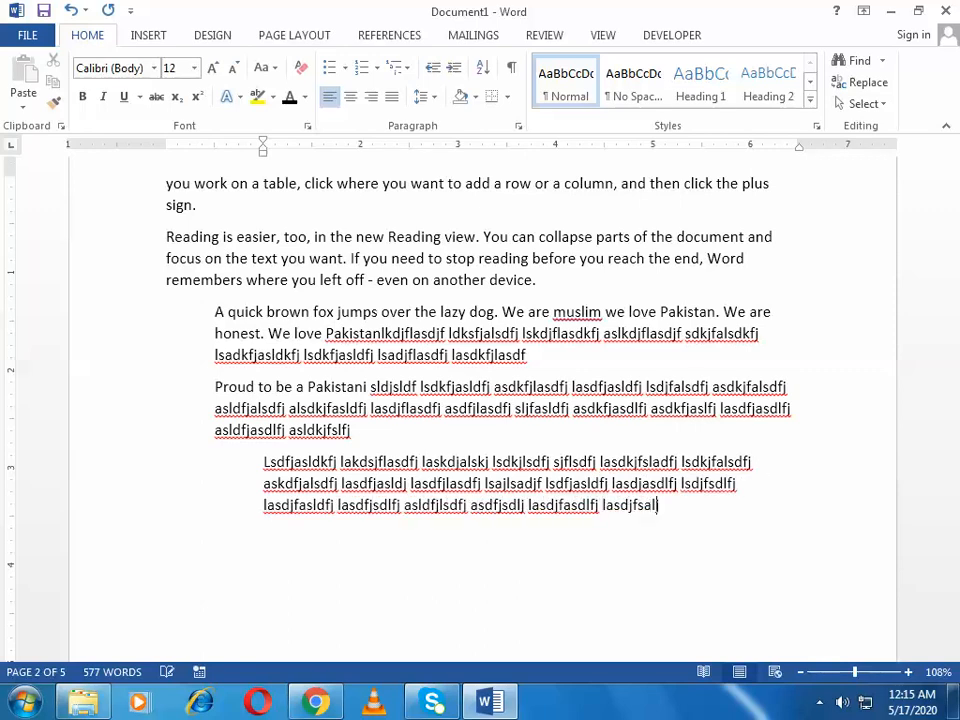
type("jf lasdjfslj lsdjfsdlfj alsdfjsldafj alsdjslfj lasd")
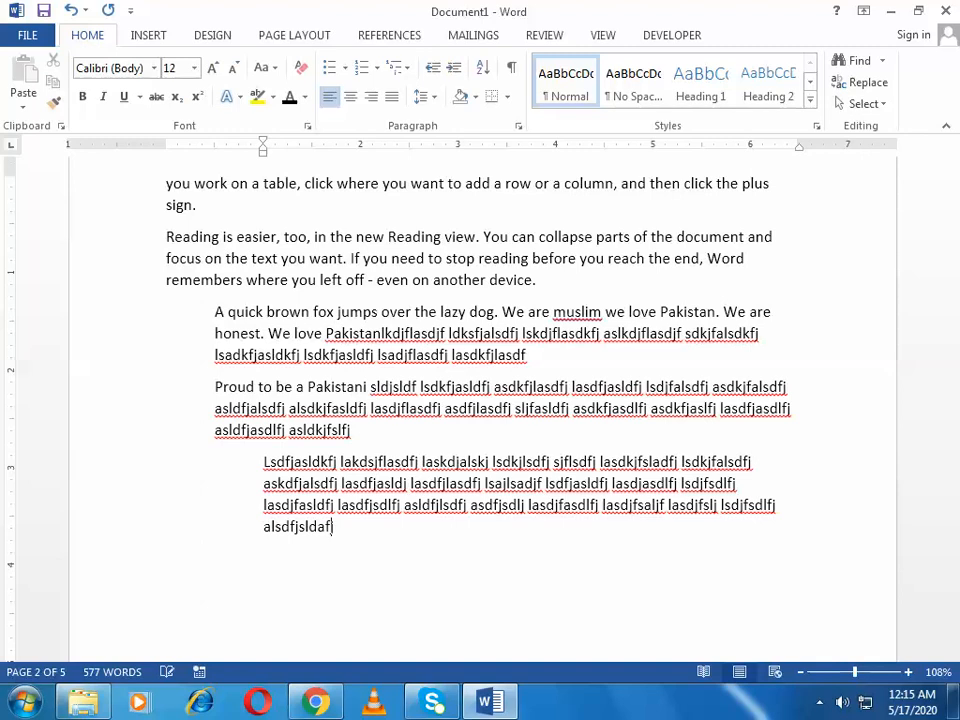
type("lasdkfjsdlafj")
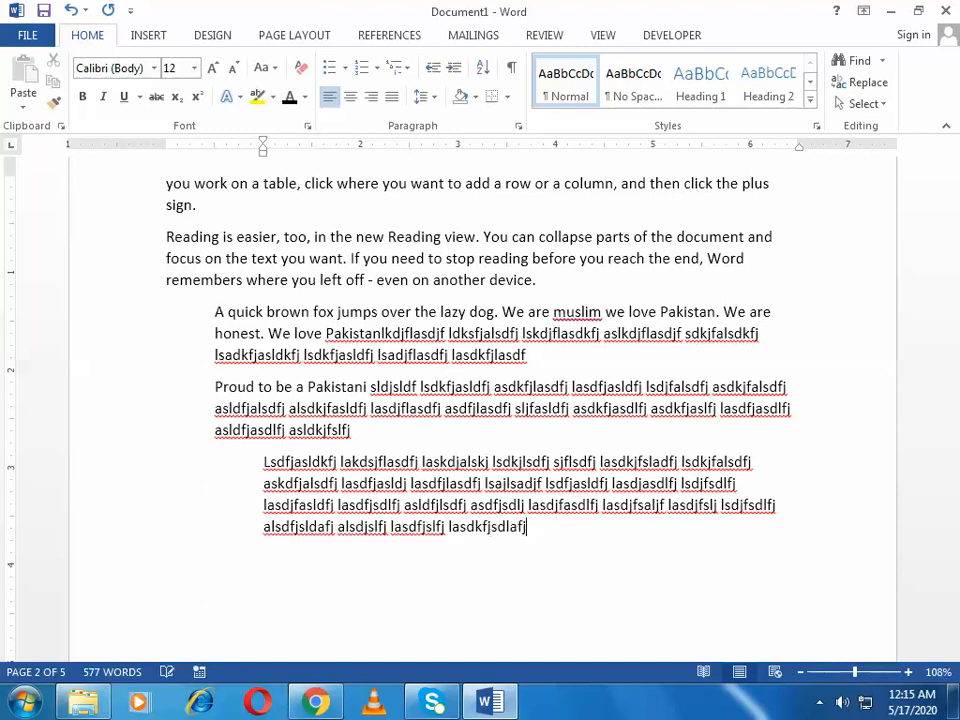
type(" asldfjsladfj alsdkfjasdl jlsadkfjsadlfj lasdfjasdlfj asdlkfjasdlfj")
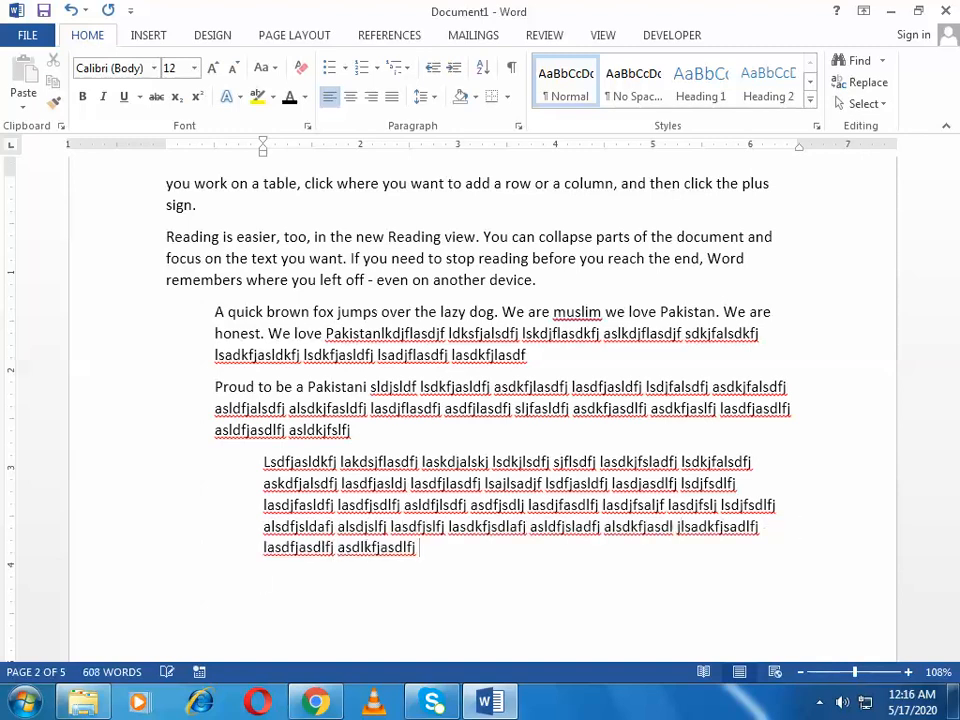
Add another filler paragraph of about four lines below, with its indent decreased by one level
key("Return")
left_click(434, 76)
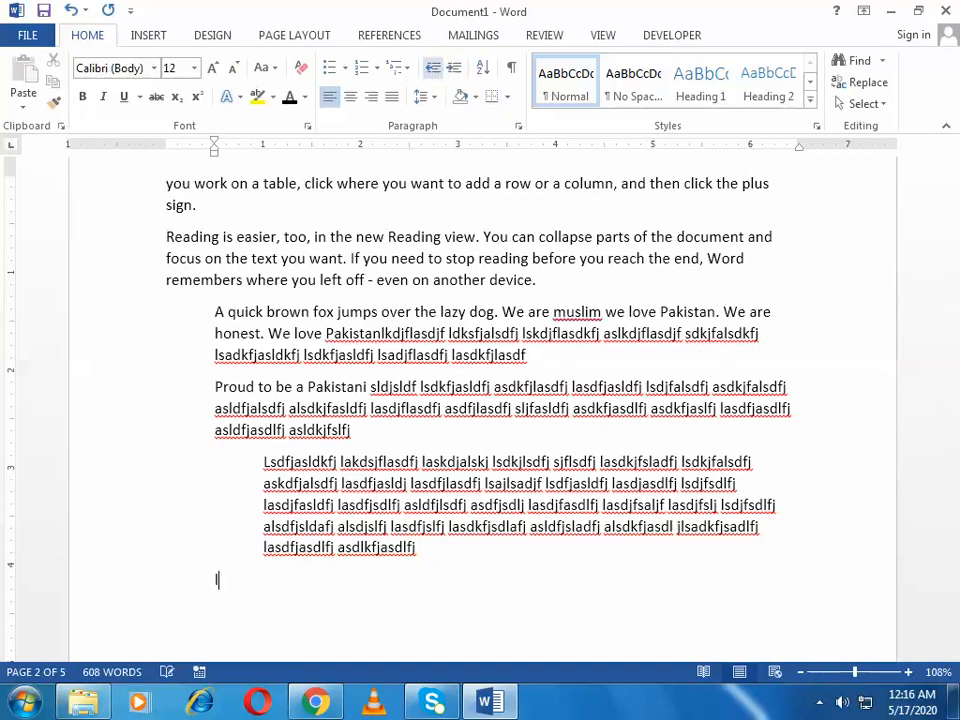
type("Lfjsdalj alsdfjlsdafj lasdjlsac")
type("fj lskjf")
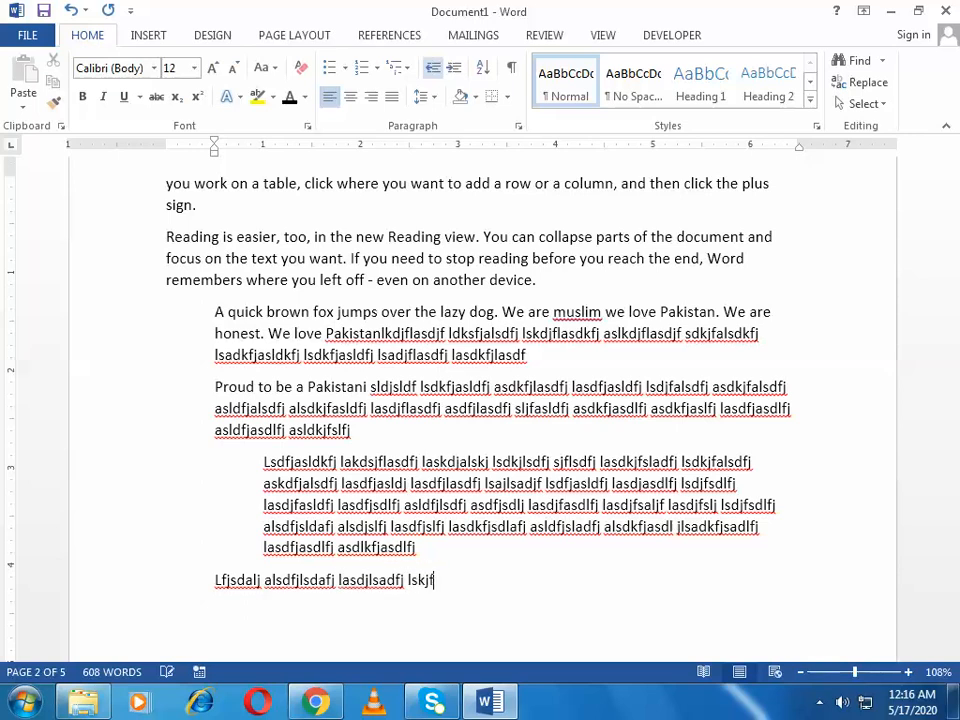
type("saldfj lsdjasdlfkj alsdkfjasldj lasdjsad")
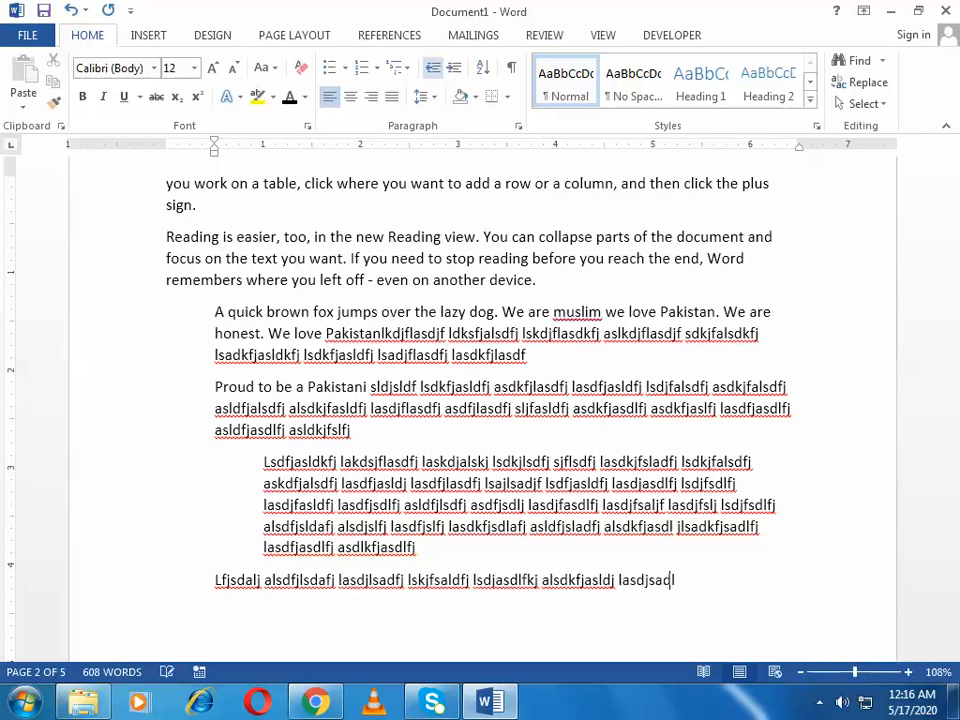
type("ljf lsadfjdslfj lasdkjasdlf asldfjsadlfj ")
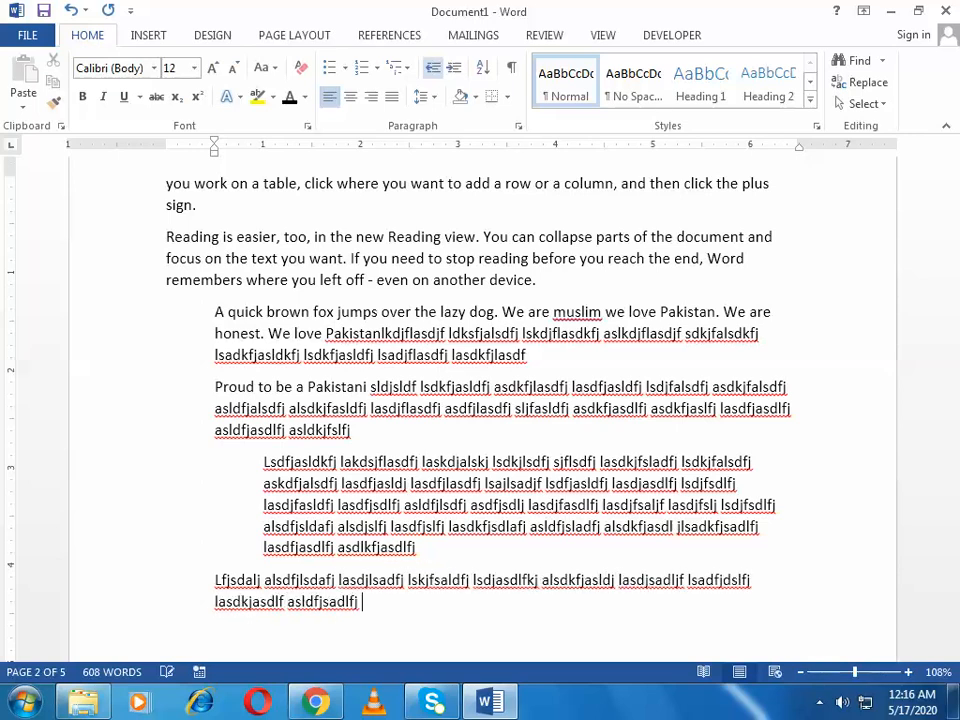
type("asldjfsdalfj lasdjlsdfj laskfjasl lasdkjfasdlj lasdjasdlfj lsadfjs")
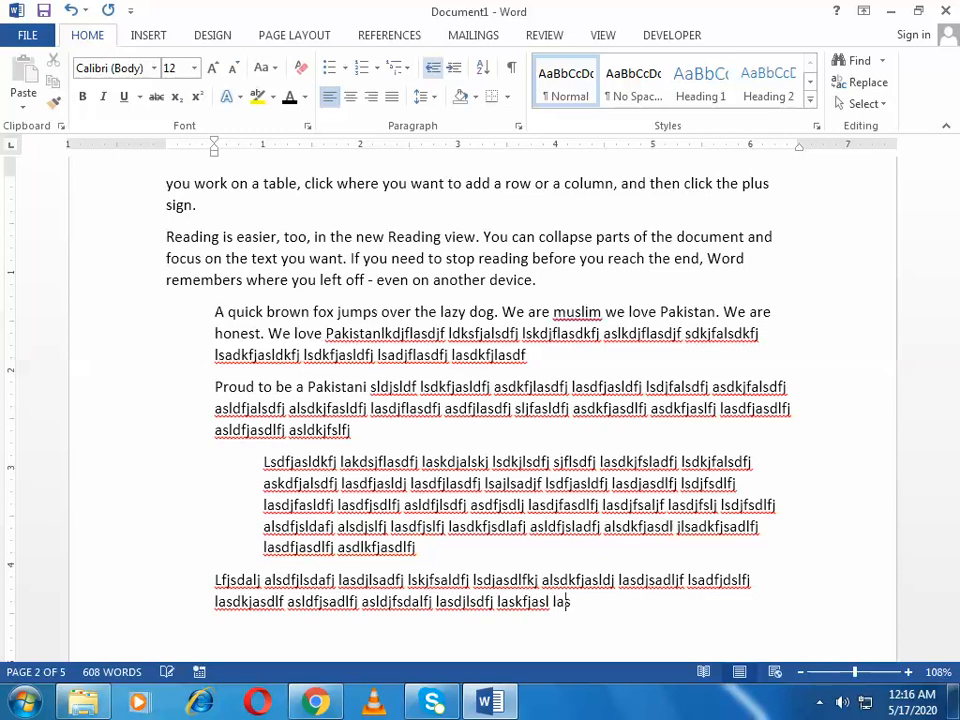
type("l jlsadjf")
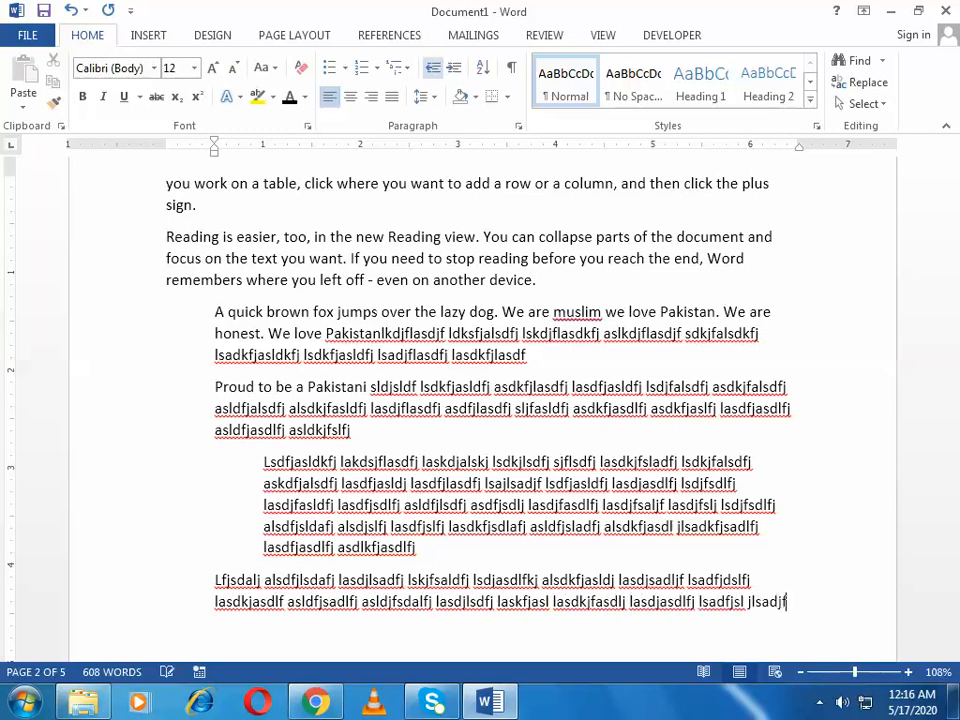
type("lsdjf alsdfjsalfj sldjsa lsjf")
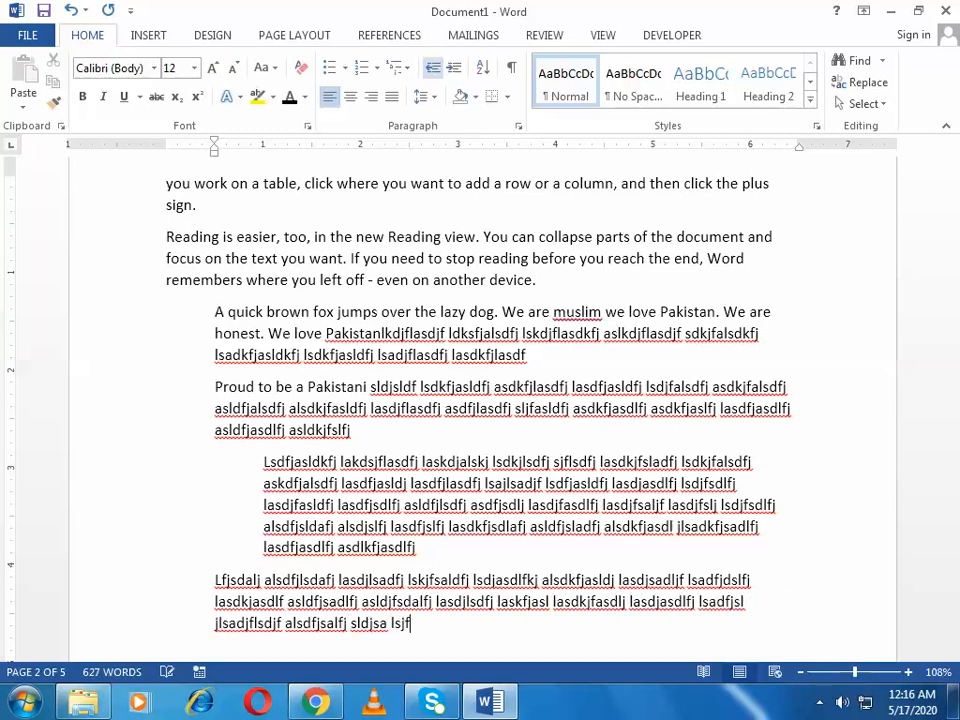
type("sdalj saldfj sadfj kdfj ")
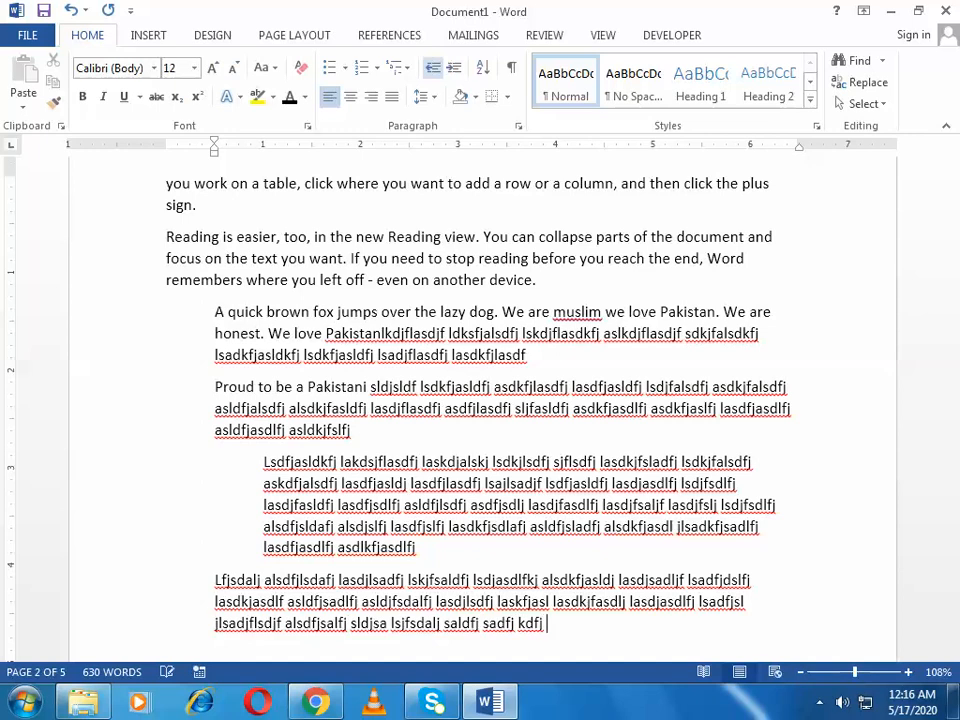
type("lsdfjsj sadjflj lsadfjsldfj asldkjlsfj asdlfjsl")
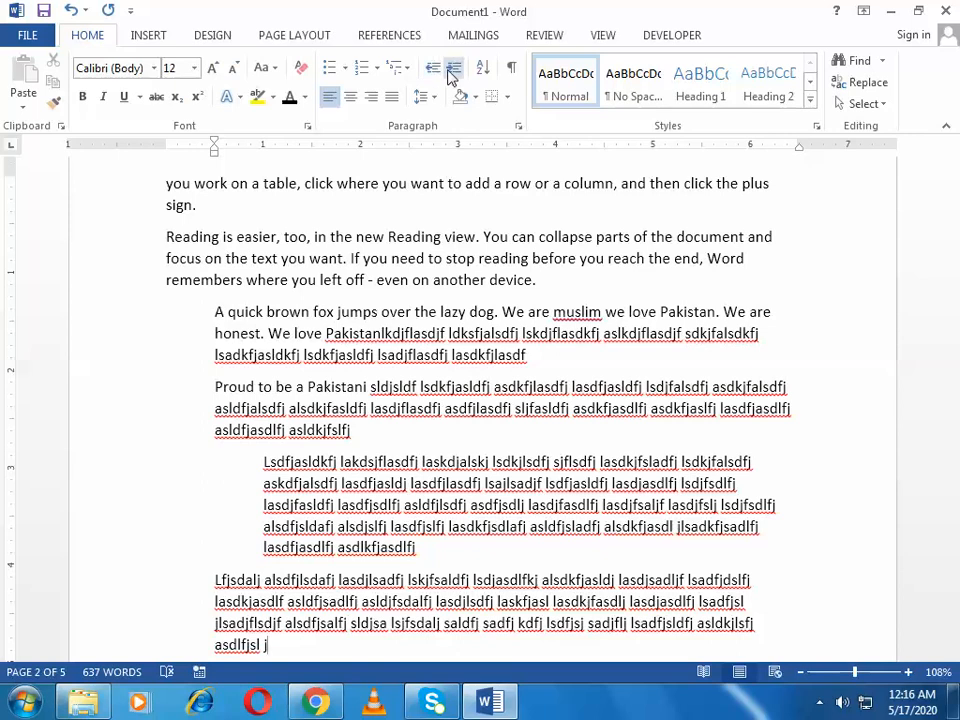
scroll(389, 537, "down", 3)
scroll(389, 537, "up", 1)
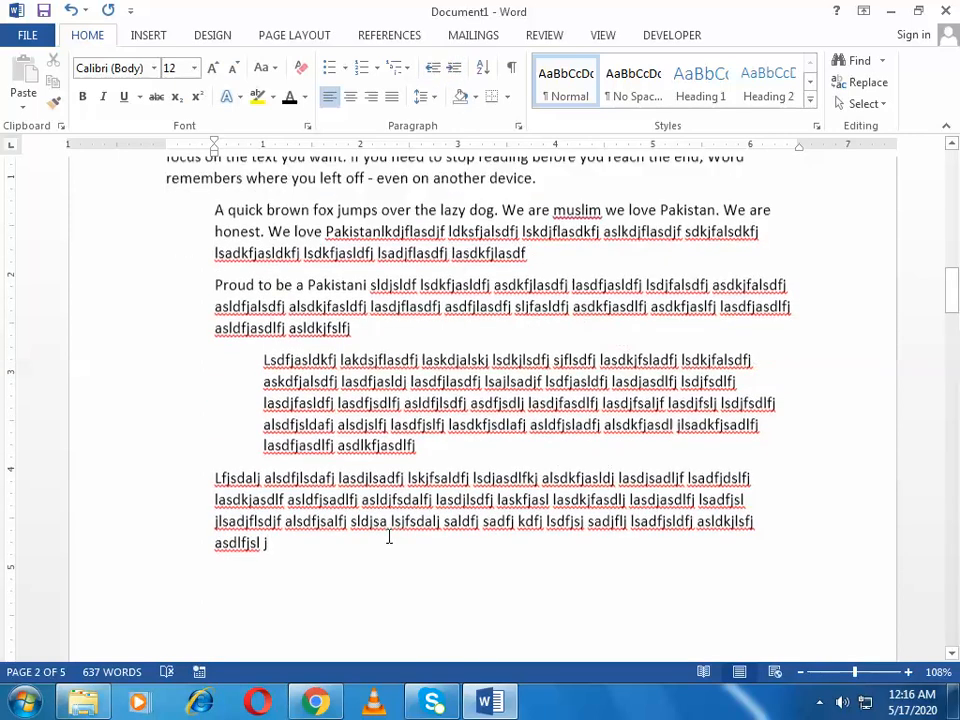
scroll(389, 537, "up", 1)
scroll(373, 532, "down", 2)
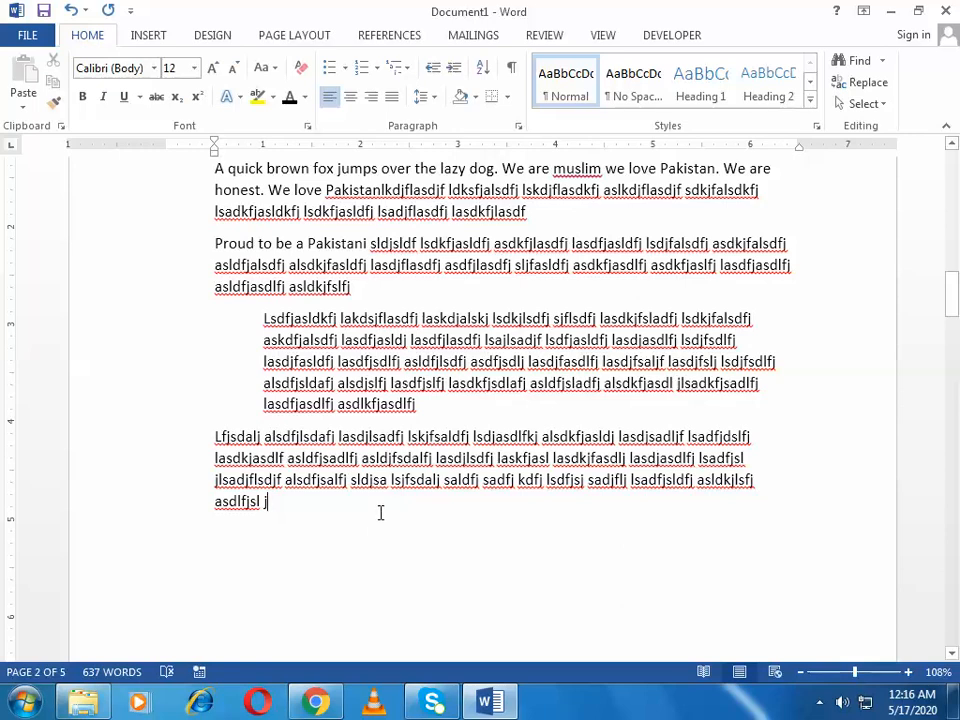
scroll(381, 512, "up", 2)
scroll(380, 513, "down", 1)
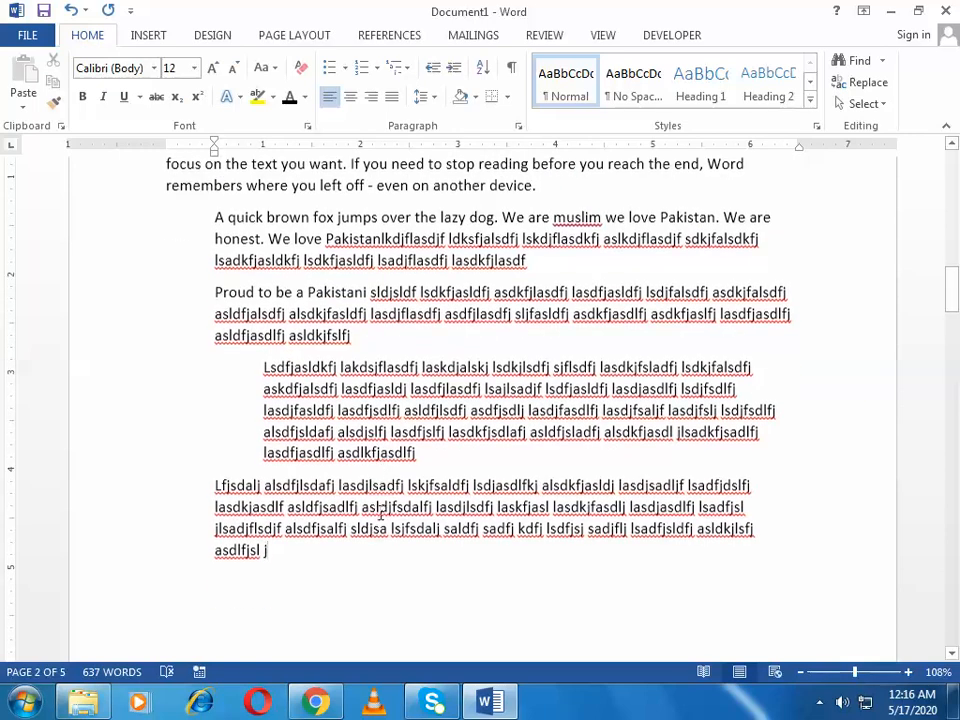
scroll(292, 410, "up", 1)
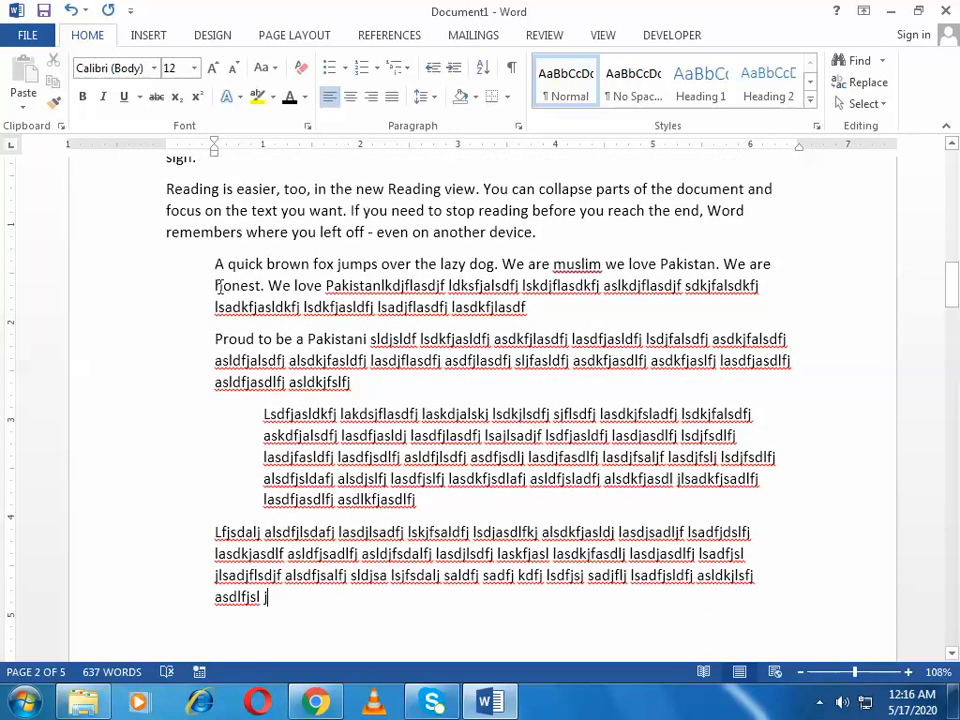
Justify the "Proud to be a Pakistani" paragraph and the two filler paragraphs below it
left_click_drag(218, 264, 300, 307)
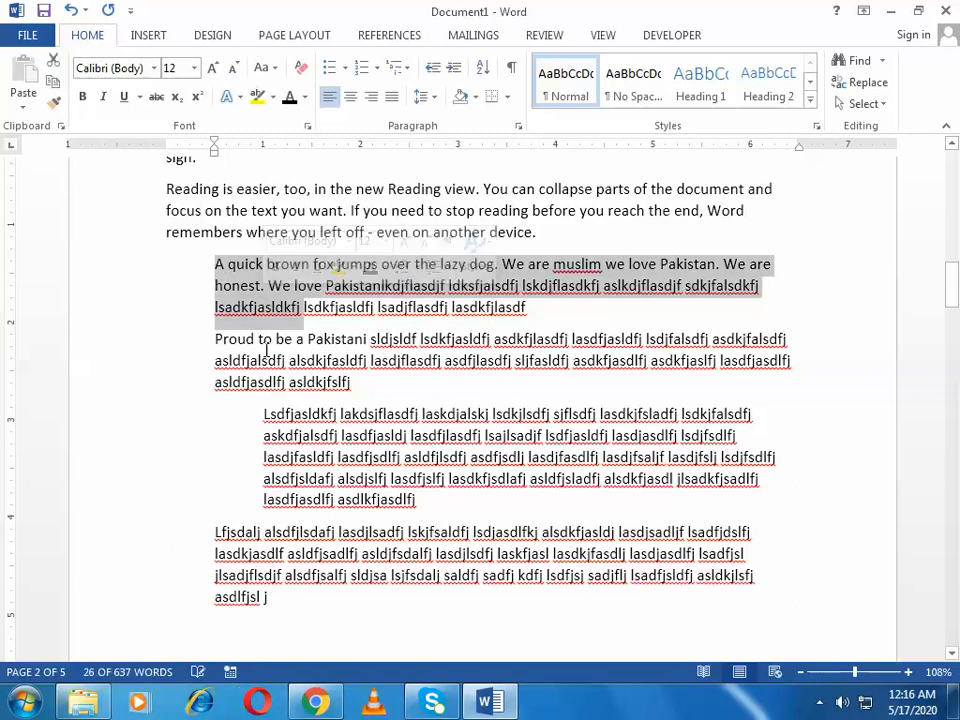
left_click(259, 339)
left_click_drag(208, 341, 379, 385)
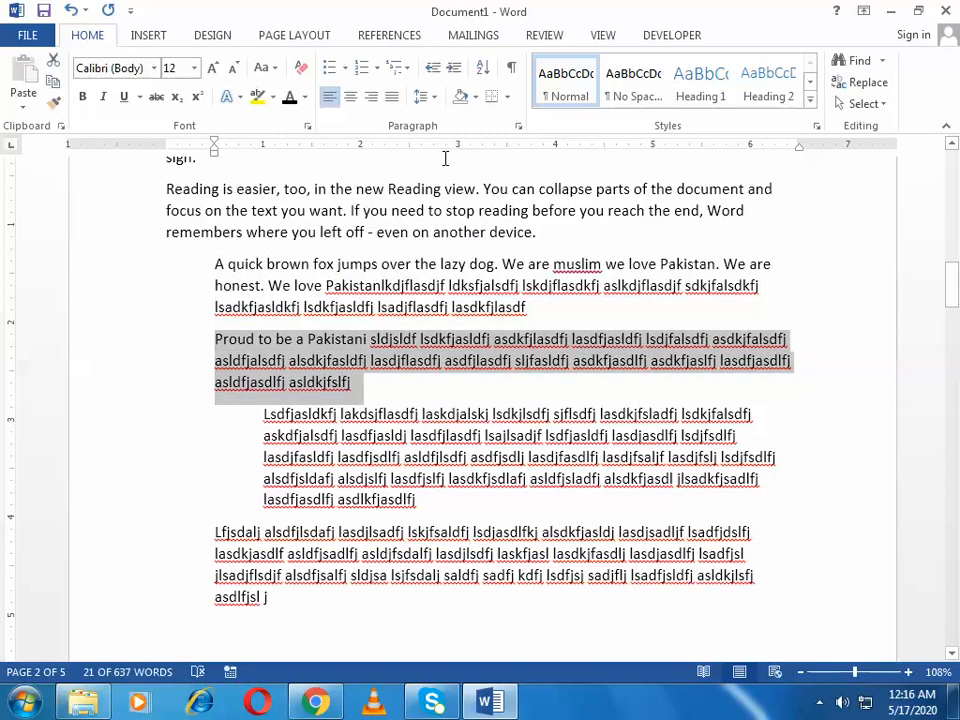
left_click(393, 99)
left_click_drag(258, 413, 457, 515)
left_click(392, 97)
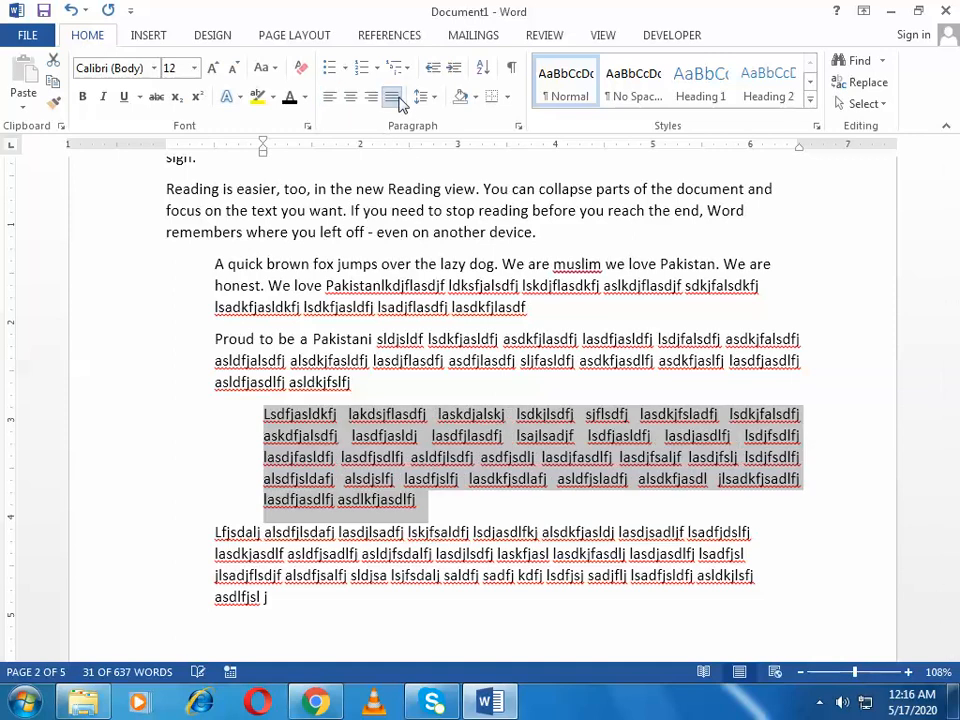
scroll(398, 447, "down", 2)
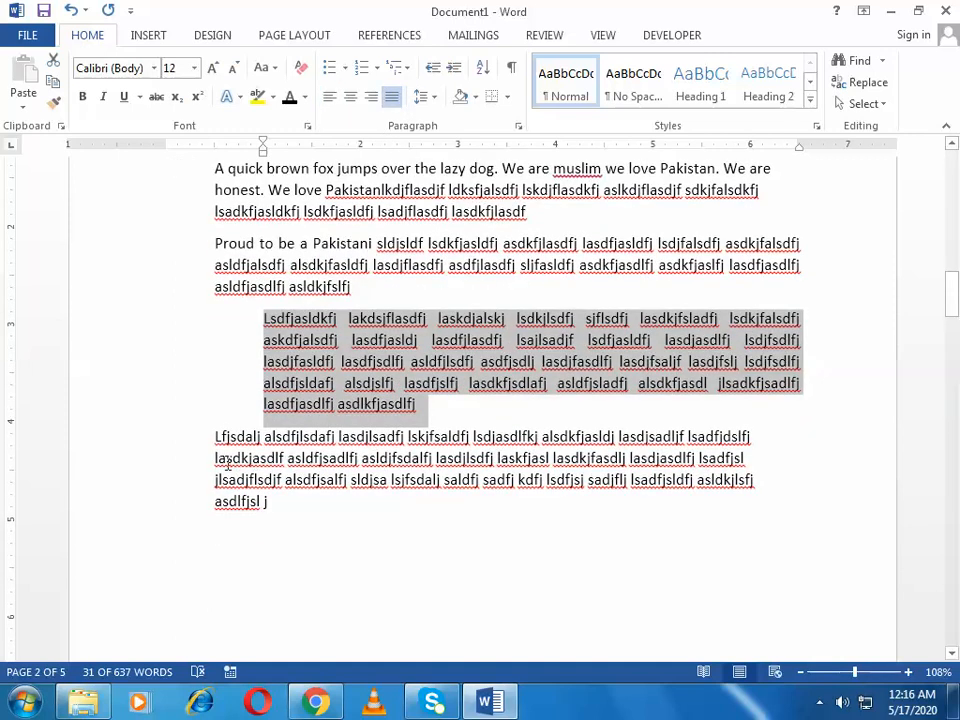
left_click_drag(214, 436, 289, 501)
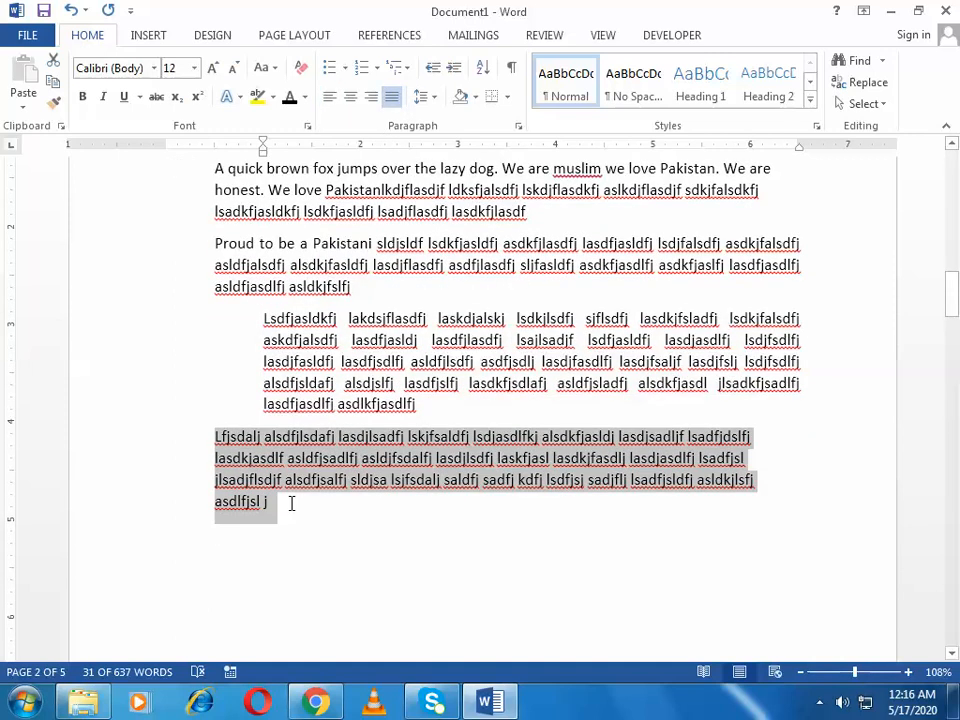
left_click(392, 97)
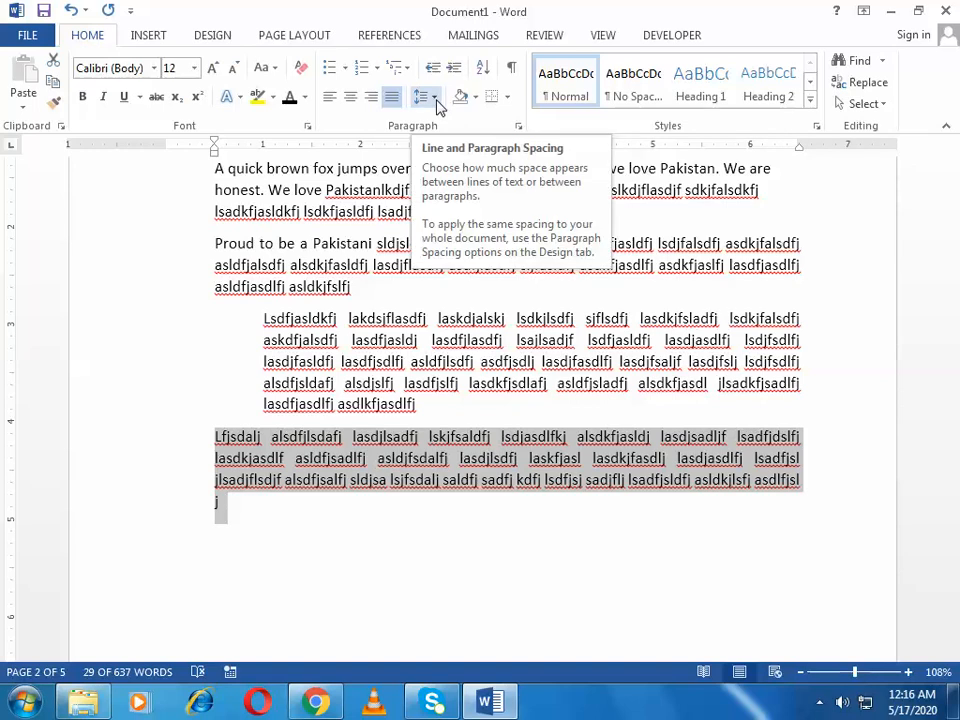
Delete the stray "j" at the end of the last filler paragraph
left_click(429, 529)
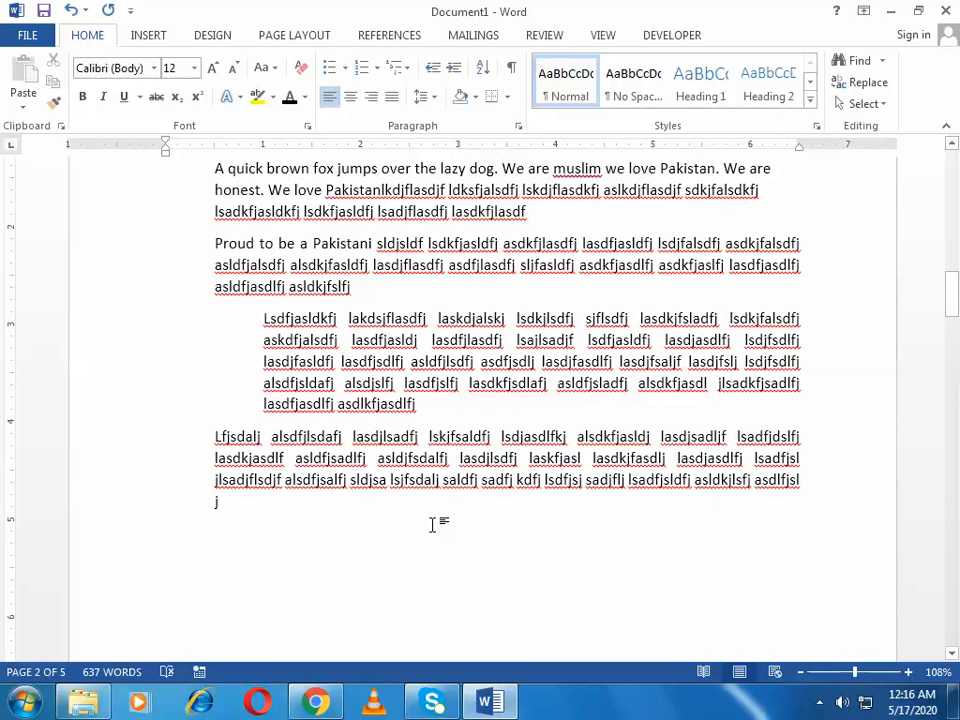
left_click(278, 510)
key("BackSpace")
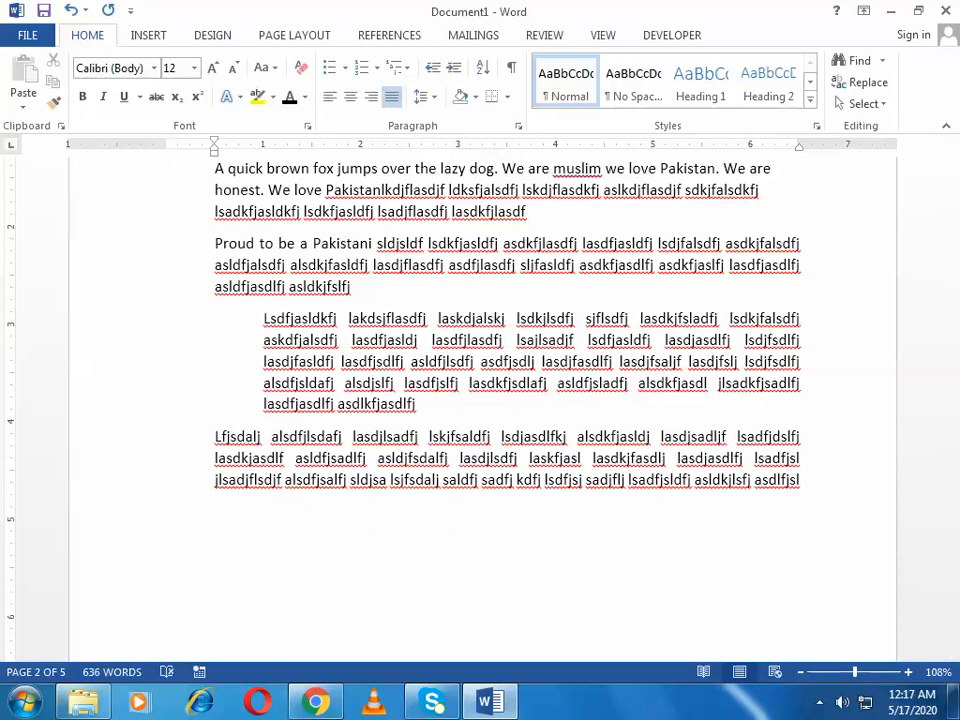
Start a new paragraph with its indent decreased by one level and generate sample text there with =rand(5)
key("Return")
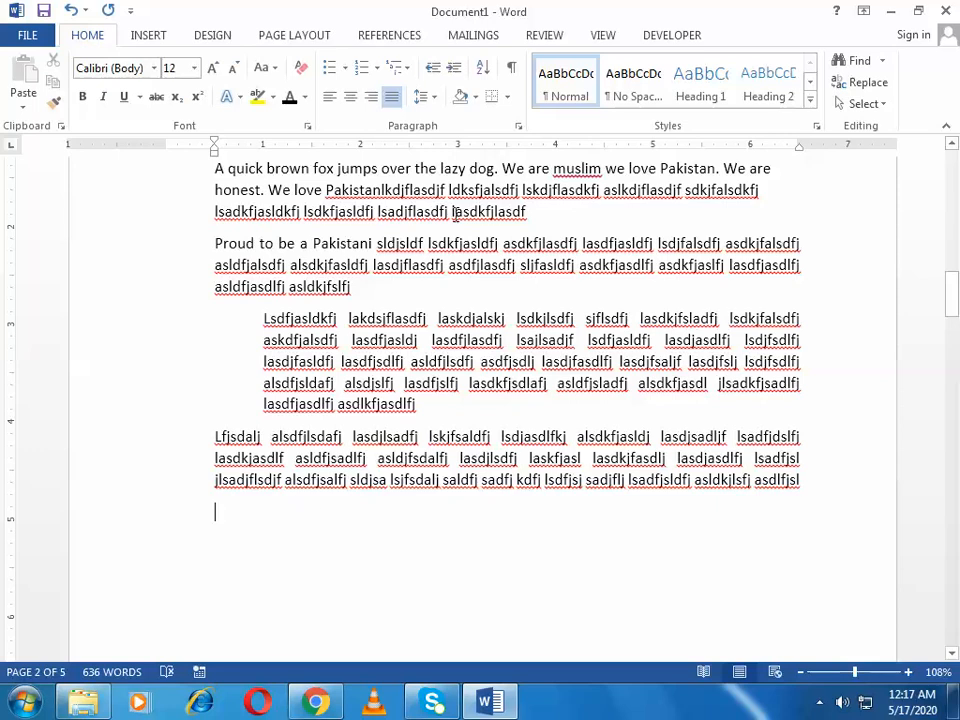
left_click(439, 79)
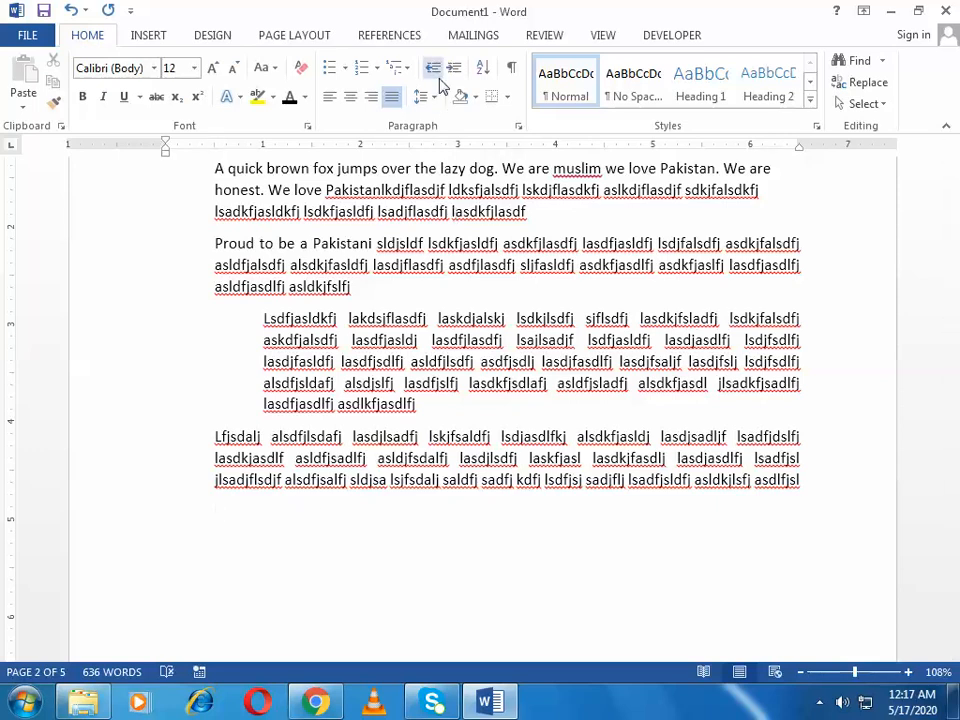
type("=")
type("rand(5)")
key("Return")
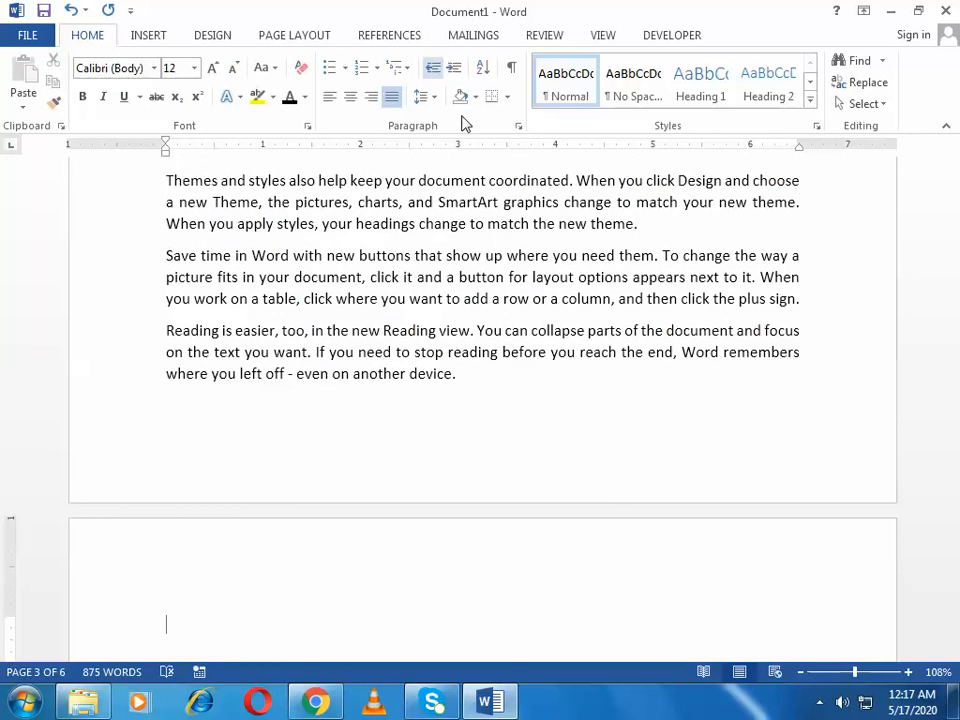
Increase the indent of the "To make your document look professionally produced" paragraph by two levels
scroll(430, 365, "up", 5)
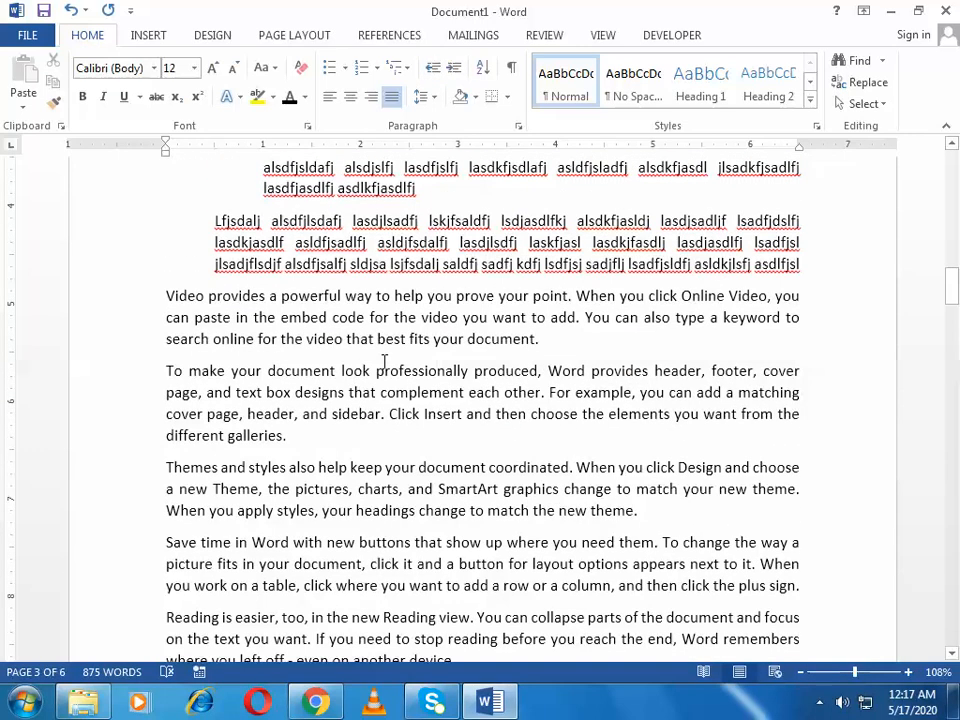
scroll(303, 466, "down", 2)
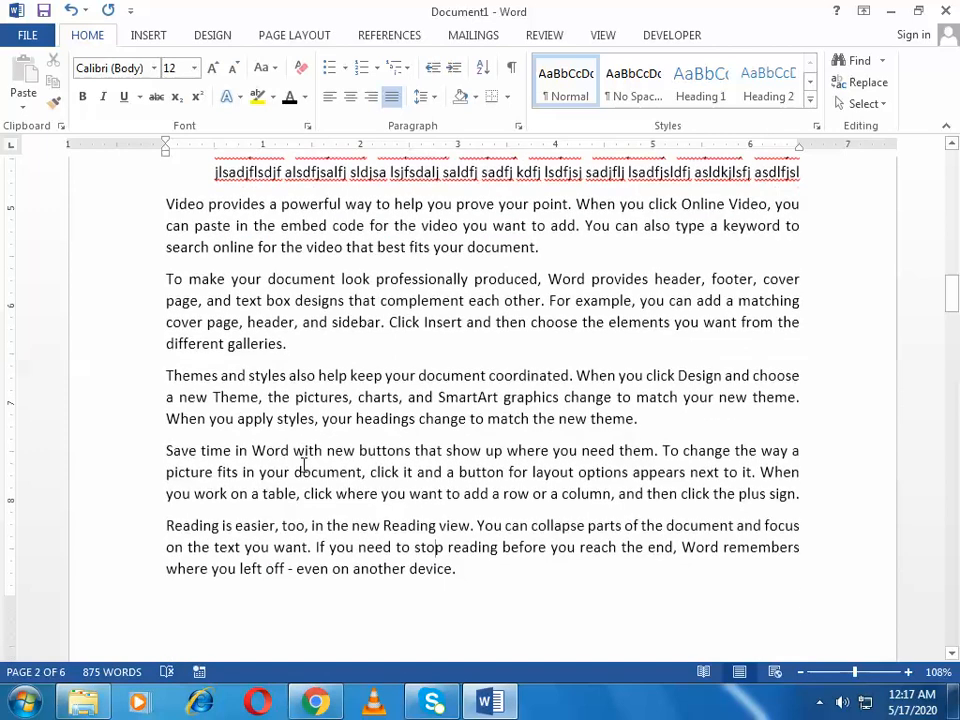
scroll(303, 466, "down", 1)
scroll(303, 466, "up", 3)
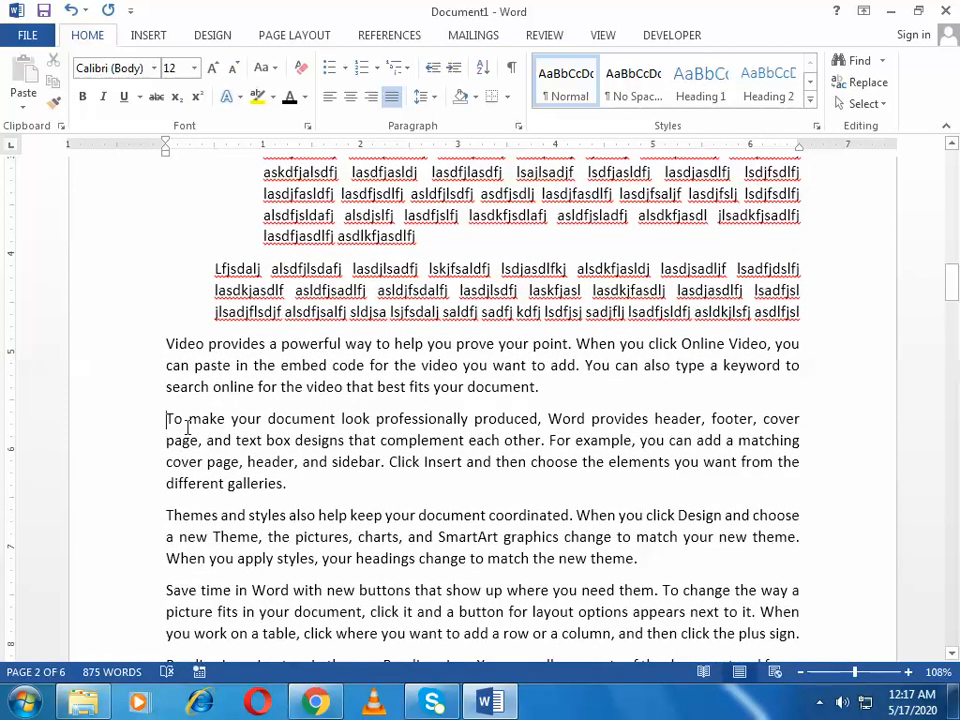
left_click_drag(187, 427, 319, 479)
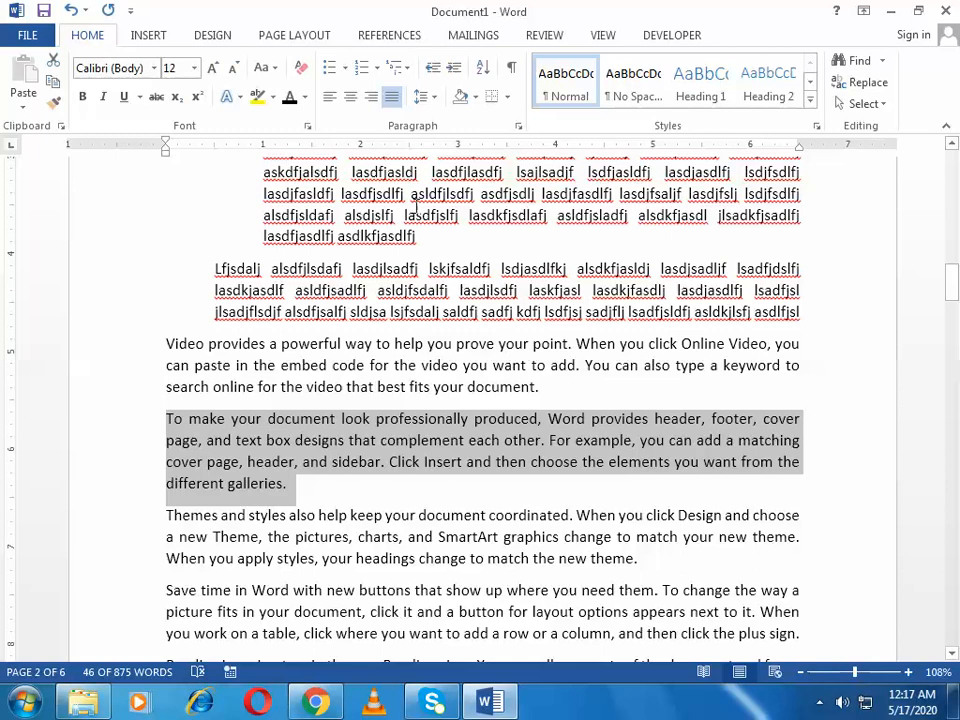
left_click(455, 70)
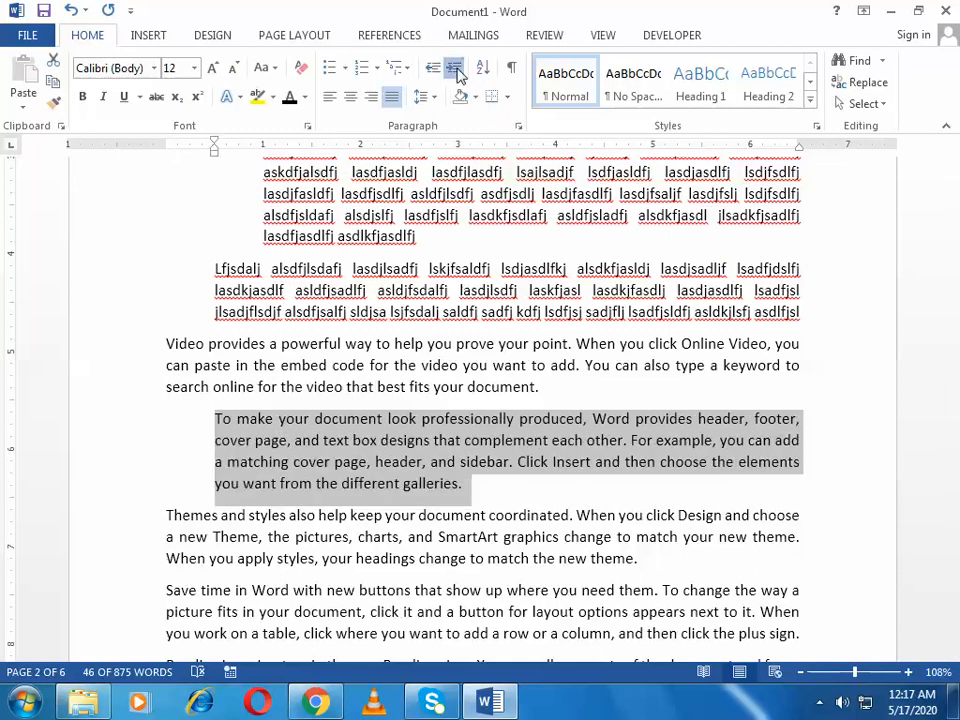
left_click(455, 70)
Increase the indent of the "Themes and styles" paragraph by three levels
scroll(347, 335, "down", 2)
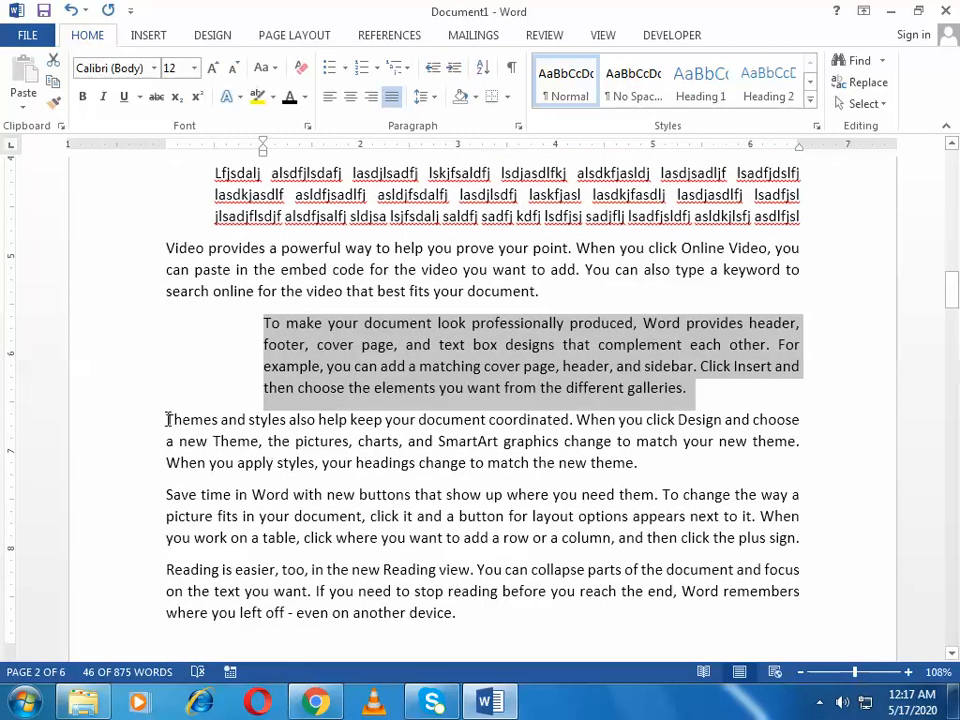
left_click_drag(166, 419, 650, 463)
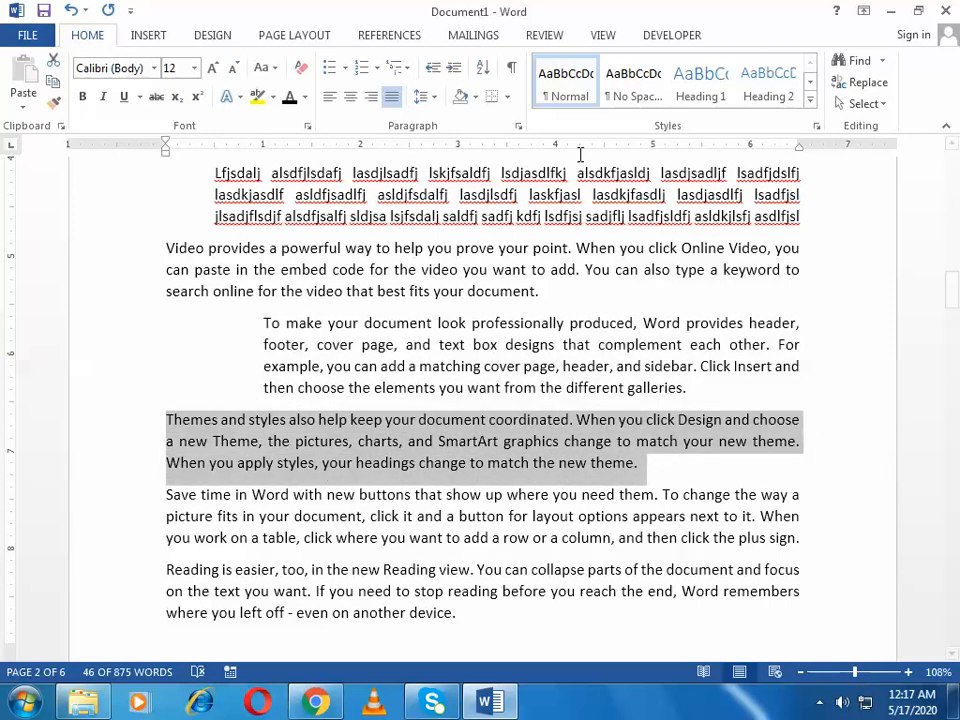
left_click(455, 70)
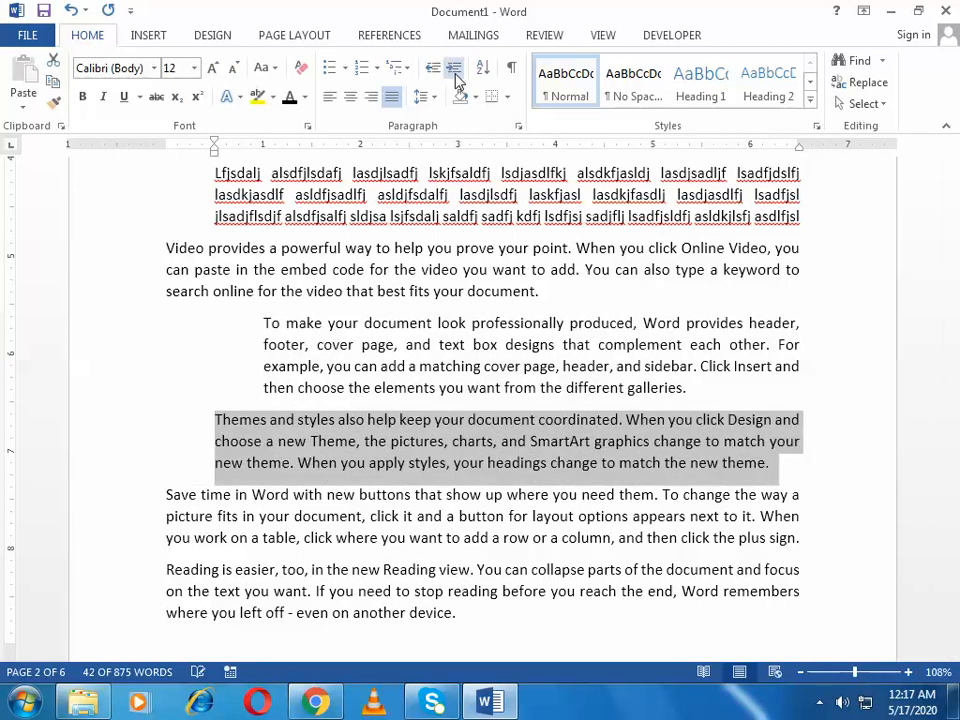
left_click(455, 70)
left_click(455, 70)
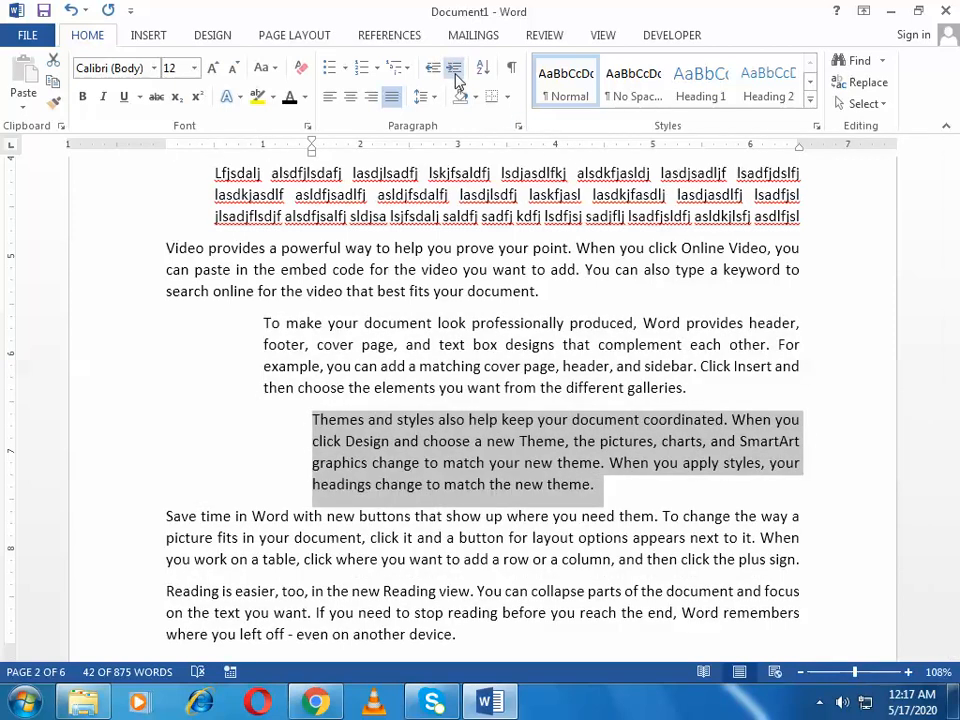
Increase the indent of the "Save time in Word" paragraph by two levels
scroll(426, 437, "down", 3)
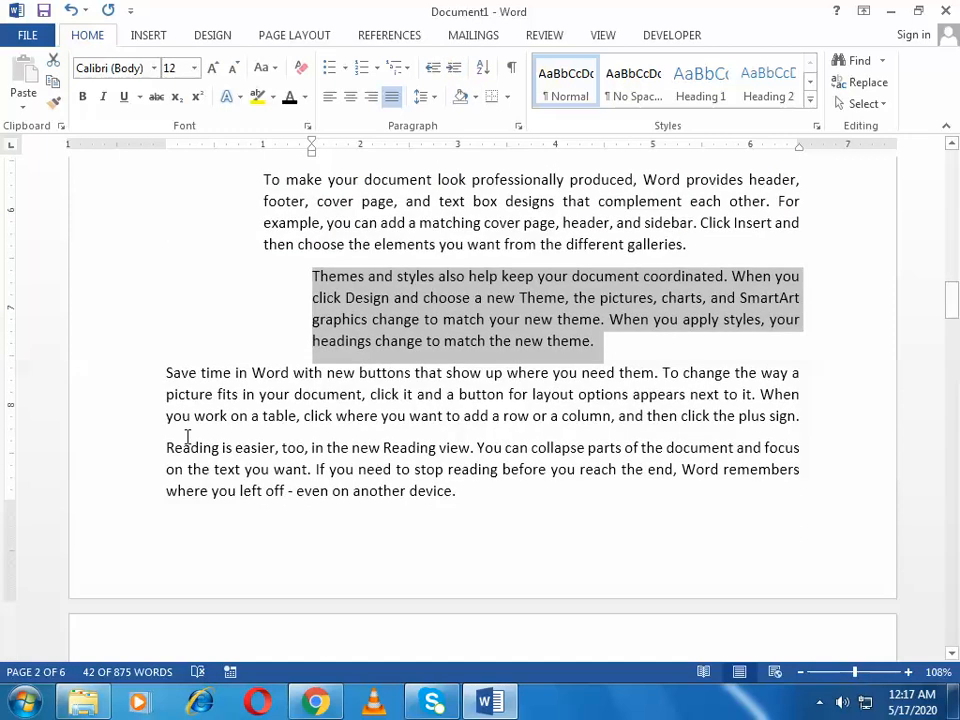
left_click_drag(163, 375, 811, 419)
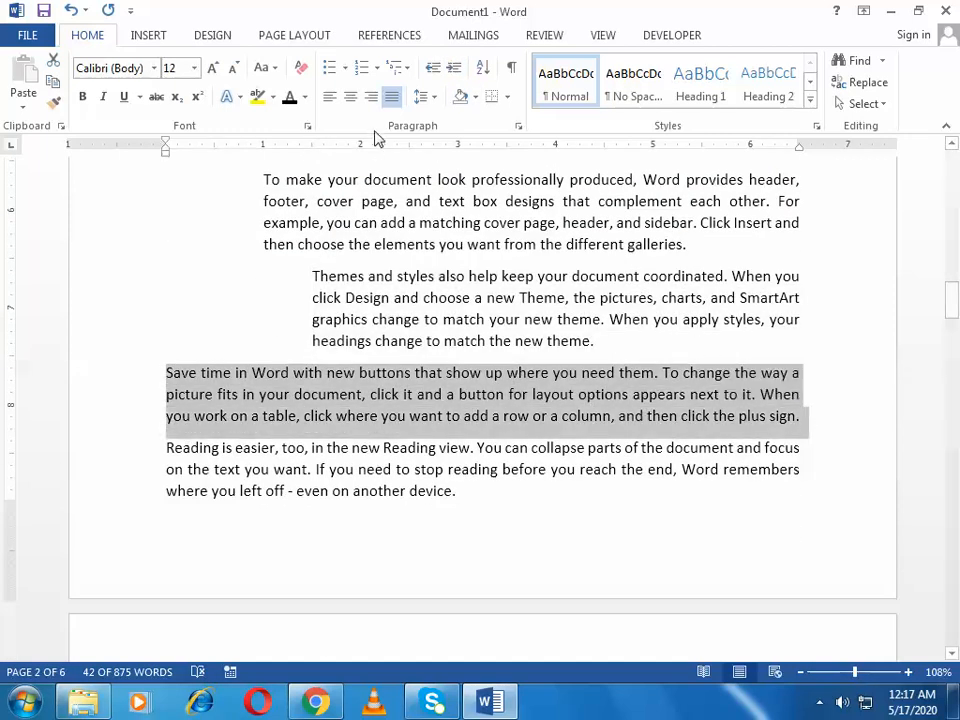
left_click(454, 68)
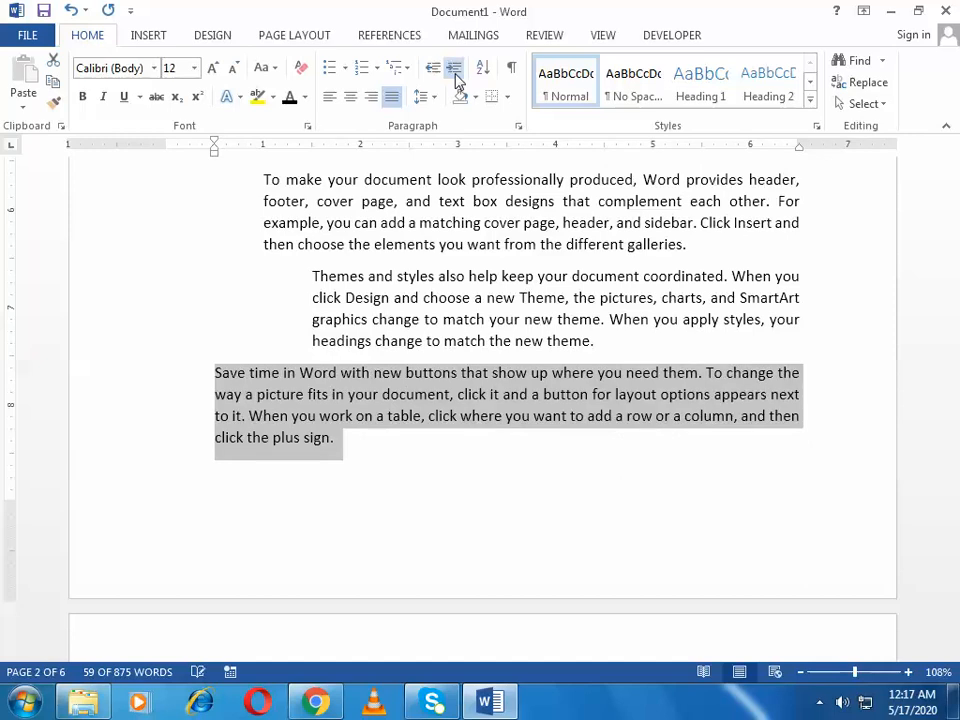
left_click(454, 70)
left_click(418, 493)
Review the differing indents of the generated sample paragraphs across both pages
scroll(419, 492, "up", 4)
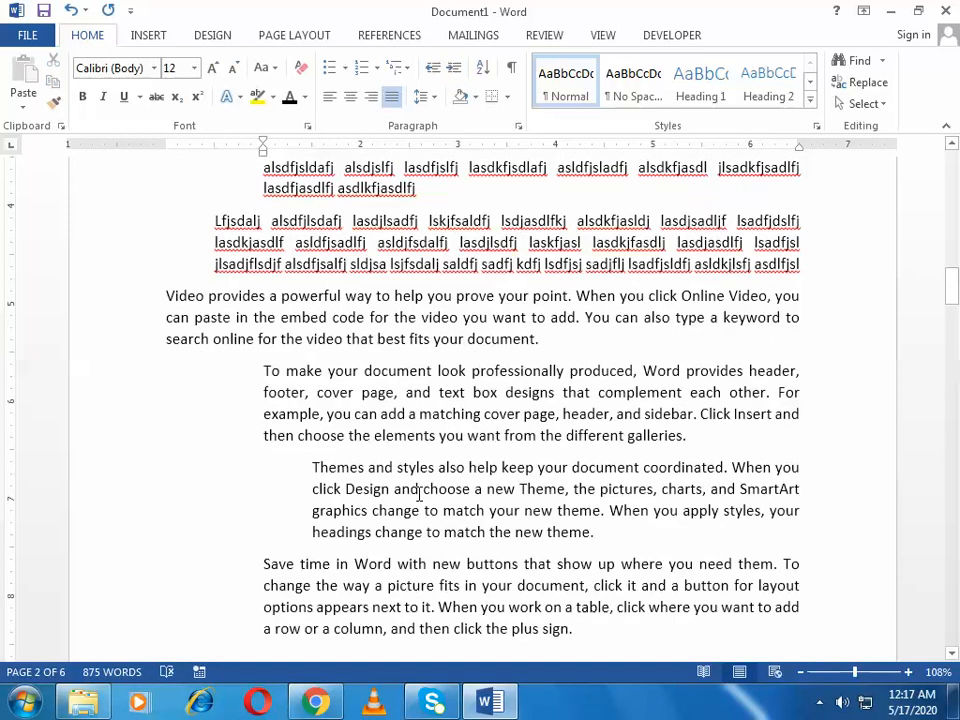
scroll(417, 495, "down", 2)
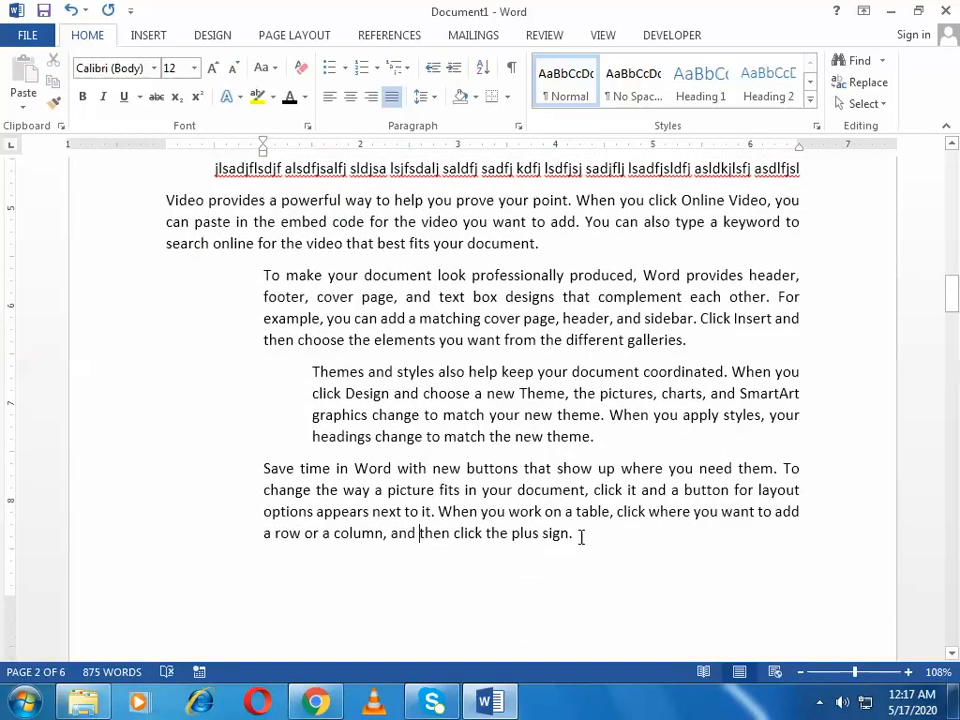
left_click(640, 535)
scroll(640, 535, "down", 5)
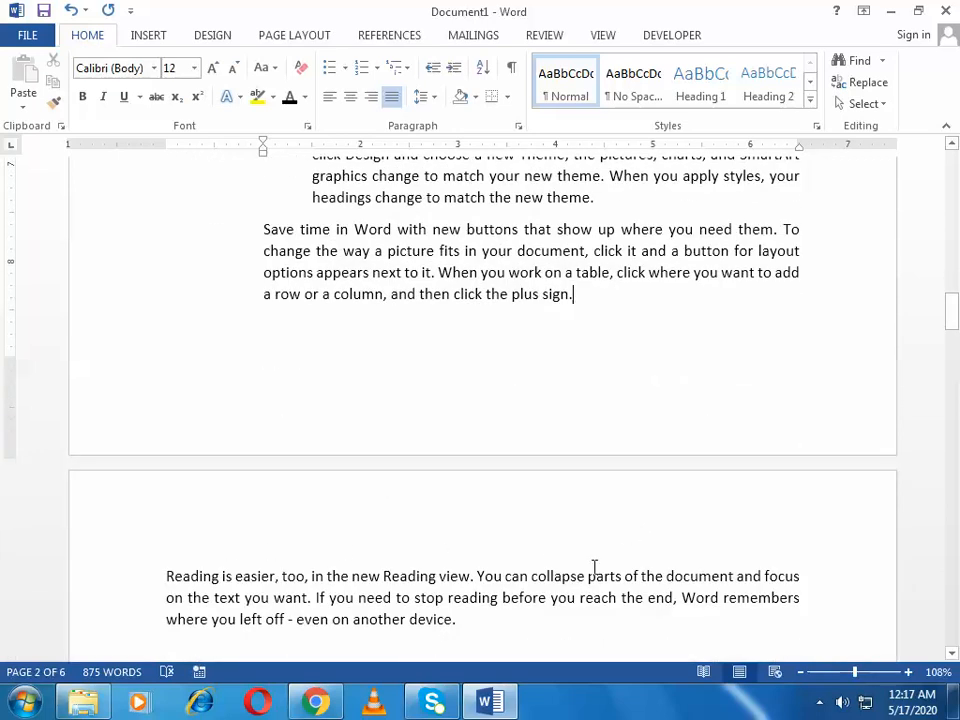
scroll(594, 567, "up", 3)
scroll(594, 567, "down", 5)
scroll(594, 567, "up", 9)
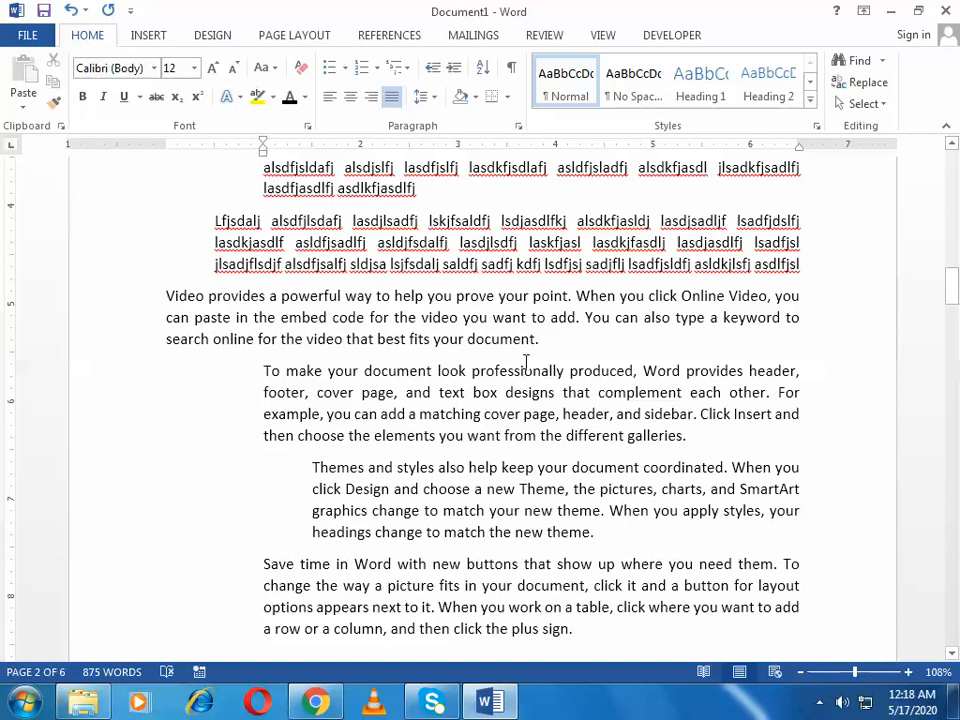
Apply All Borders to the "Themes and styles" paragraph
scroll(466, 404, "down", 4)
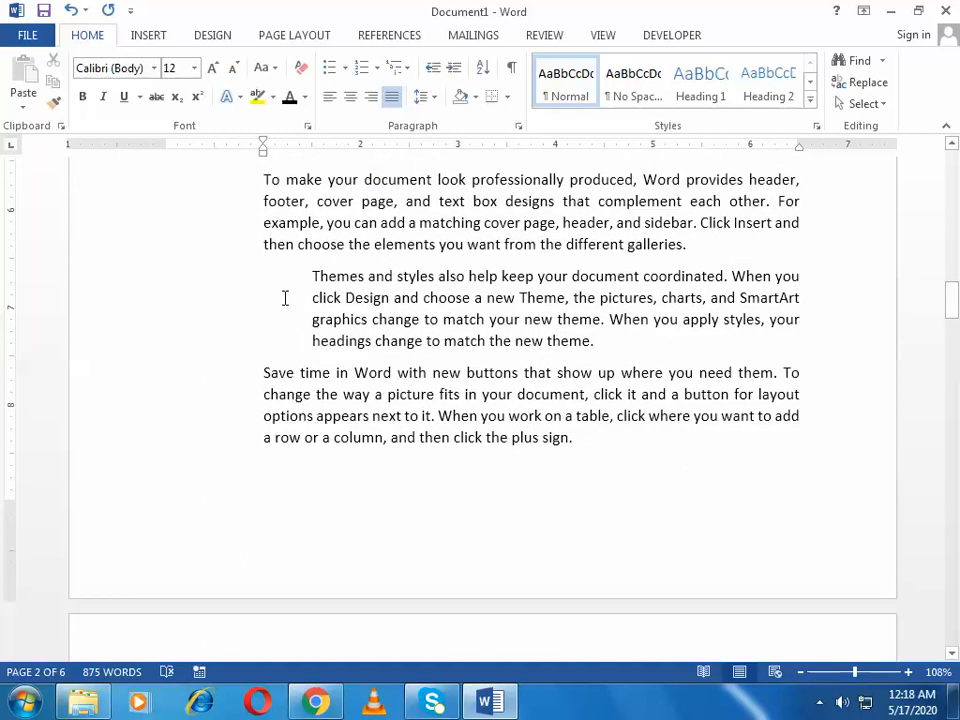
left_click_drag(305, 275, 669, 339)
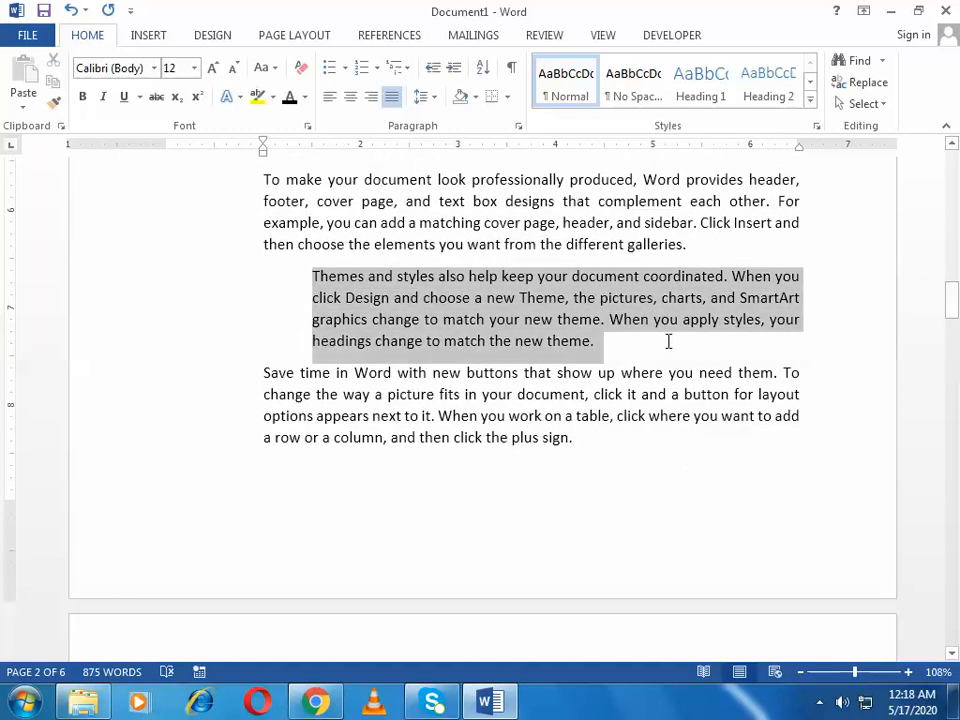
left_click(508, 100)
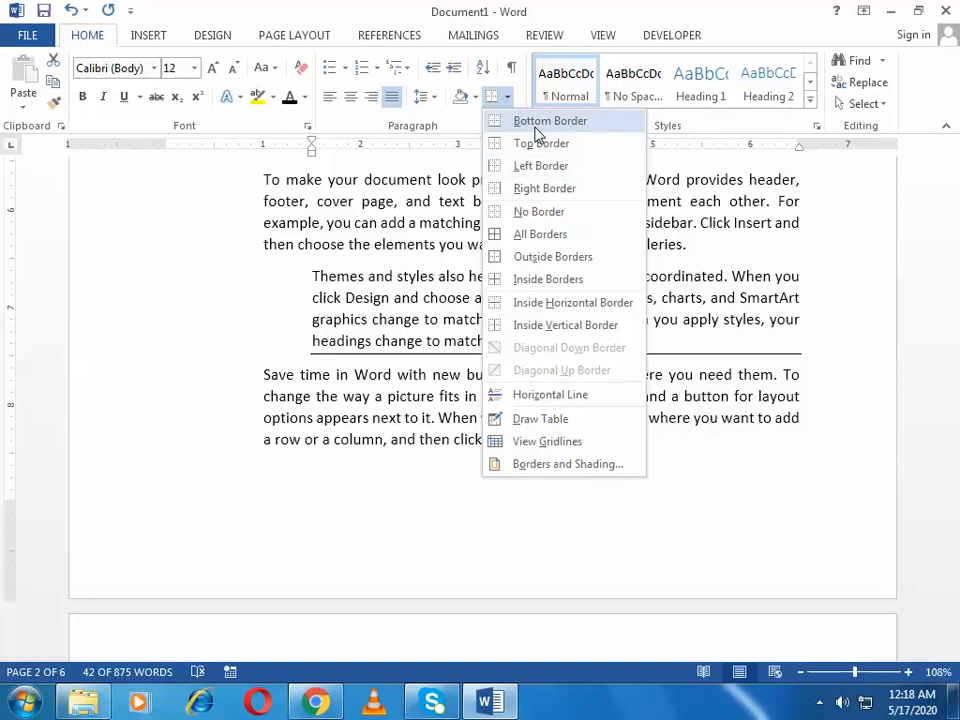
left_click(541, 234)
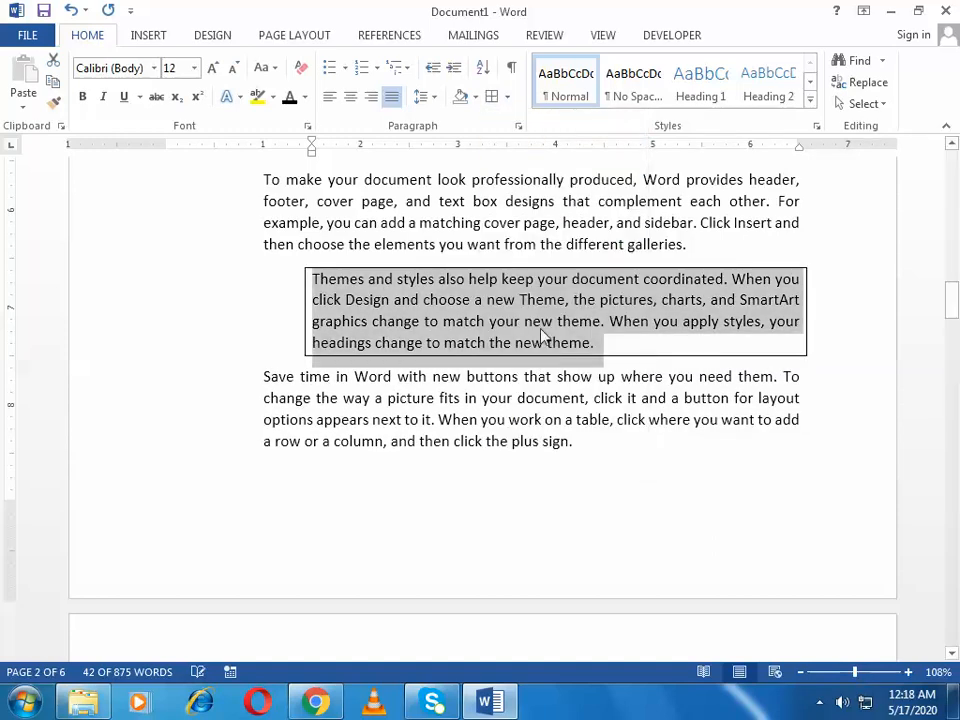
Remove the borders from the "Themes and styles" paragraph and apply All Borders again
left_click(508, 97)
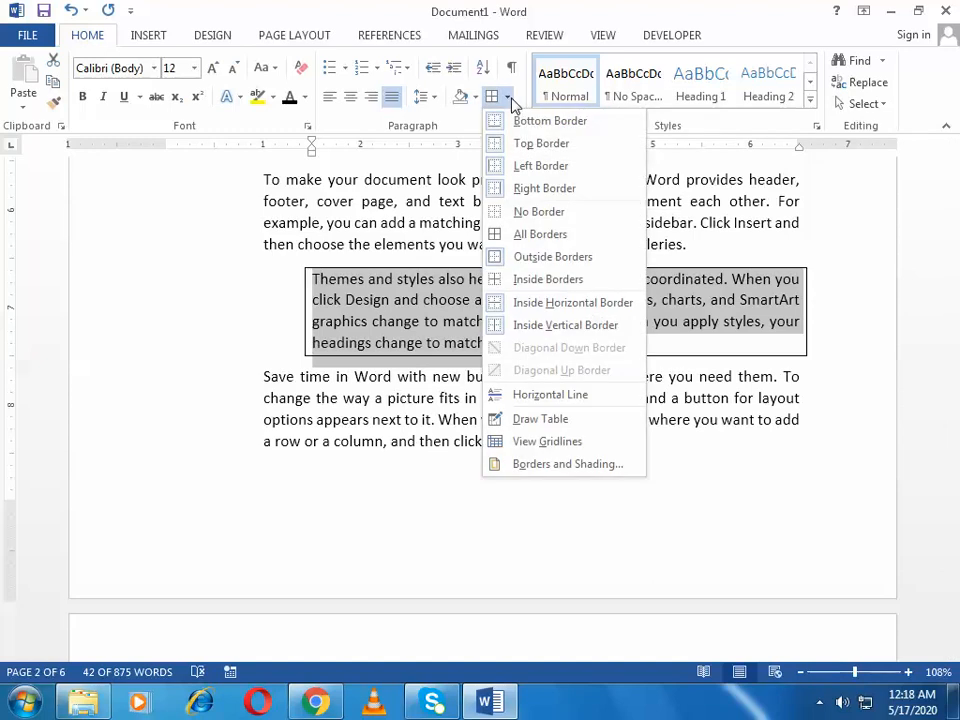
left_click(541, 219)
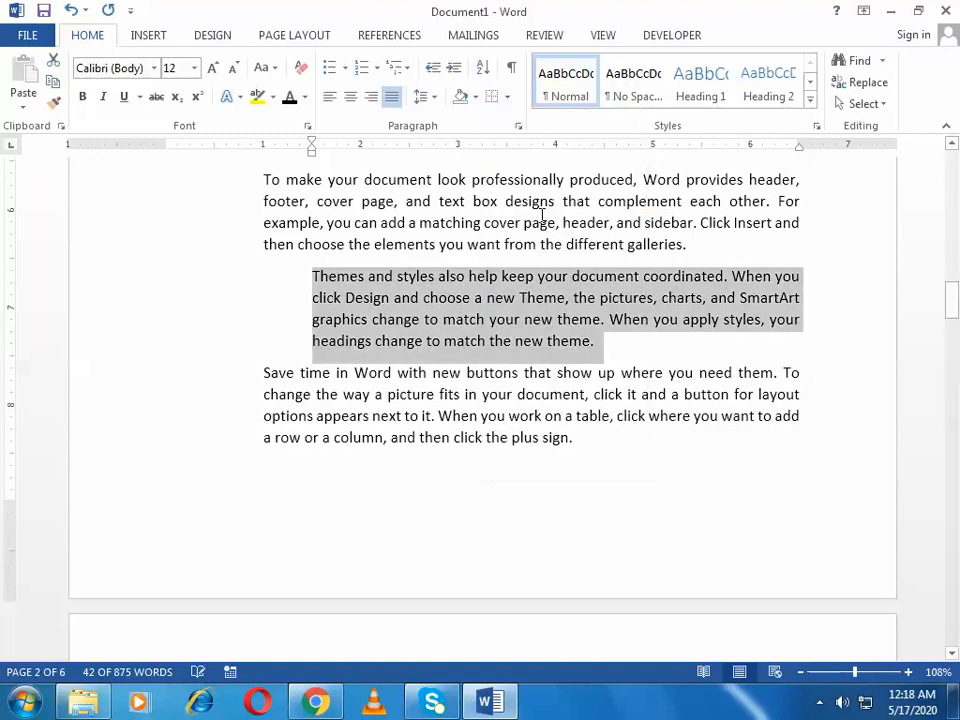
left_click(508, 98)
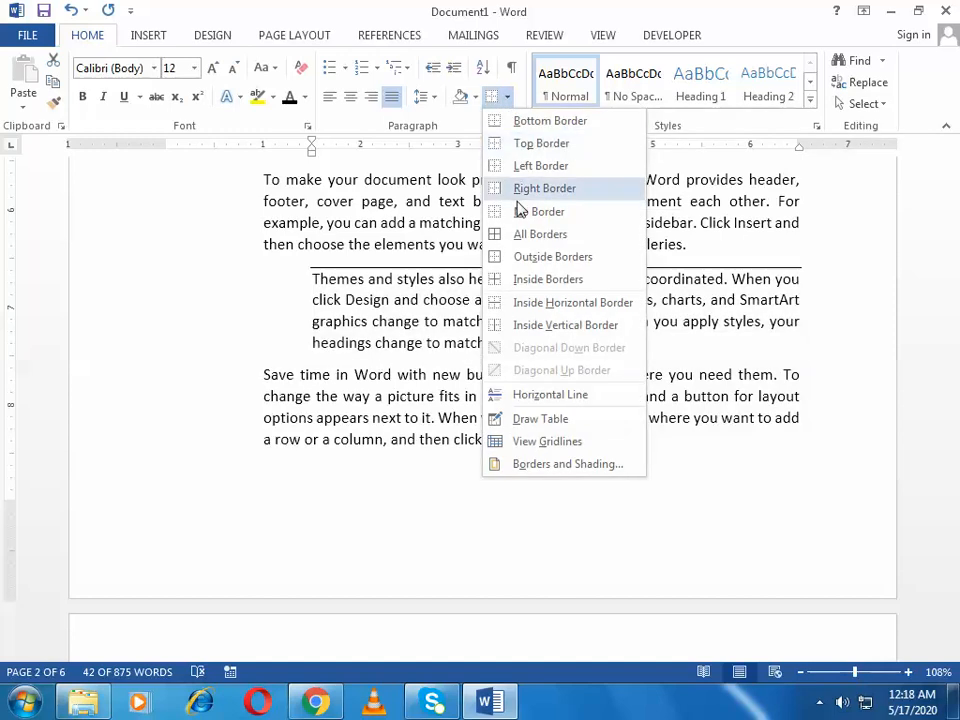
left_click(512, 236)
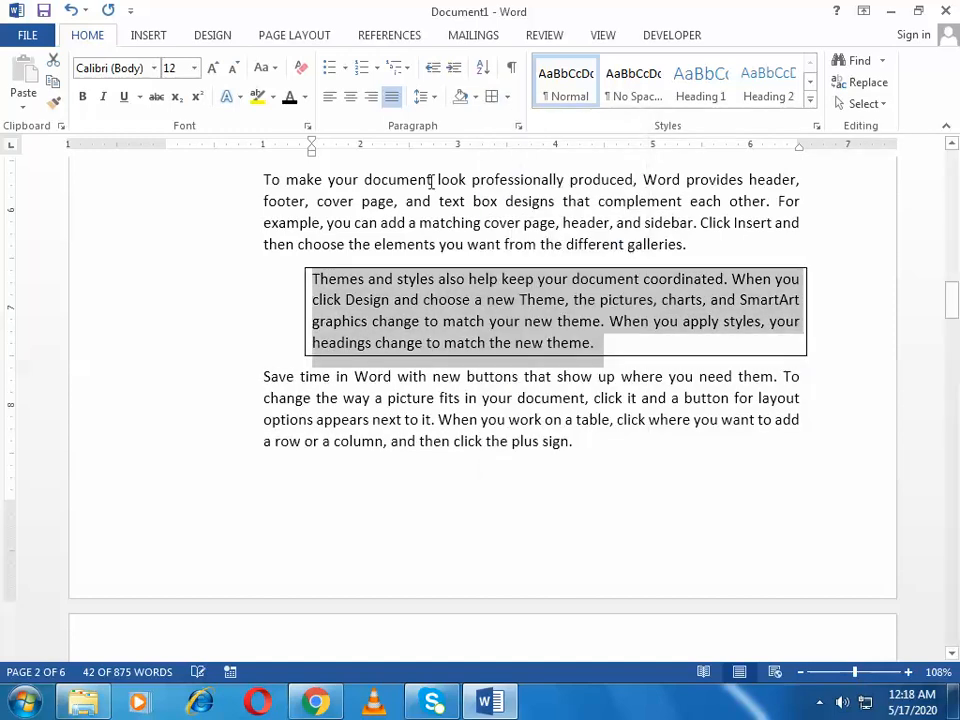
Shade the bordered "Themes and styles" paragraph with the lightest blue theme color
left_click(475, 98)
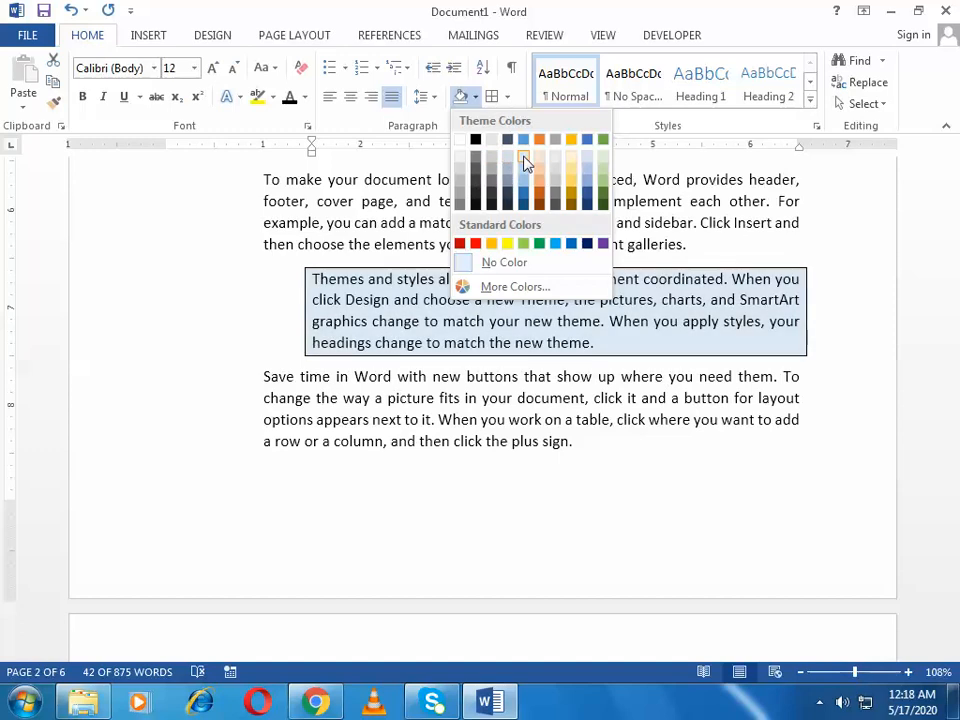
left_click(524, 161)
left_click(627, 457)
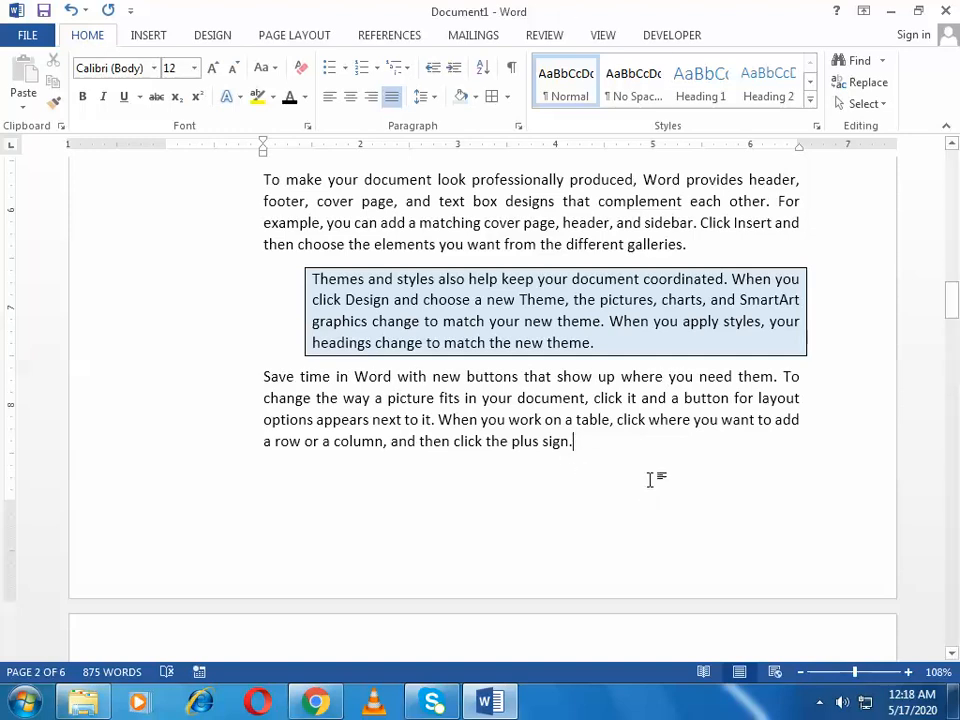
Look over the bordered, shaded paragraph and the indented sample paragraphs around it
scroll(650, 480, "down", 3)
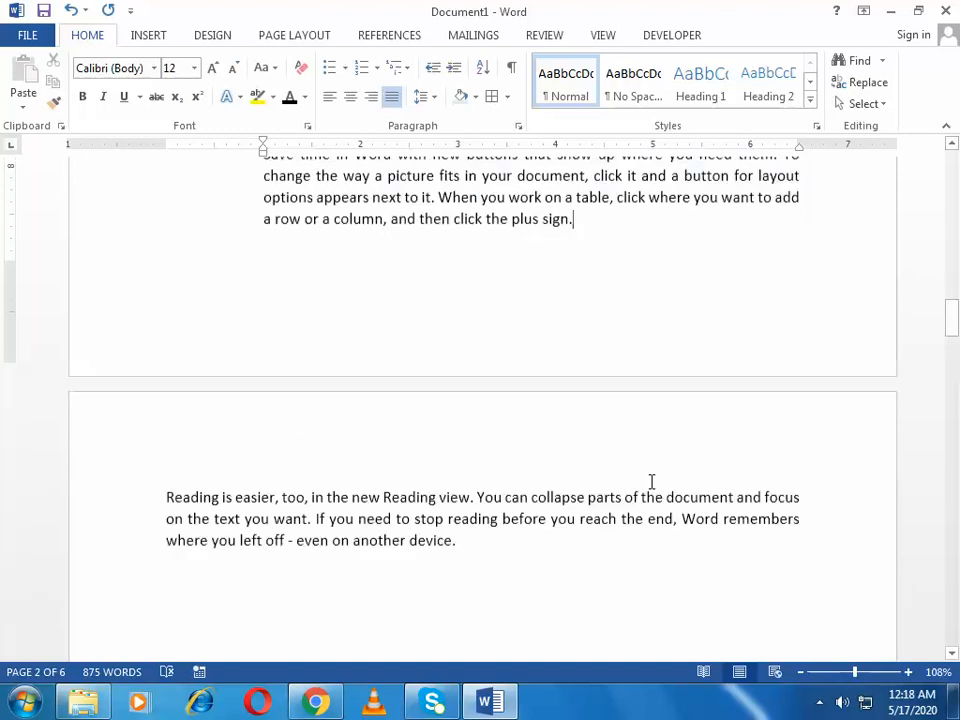
scroll(565, 525, "up", 2)
scroll(566, 527, "up", 5)
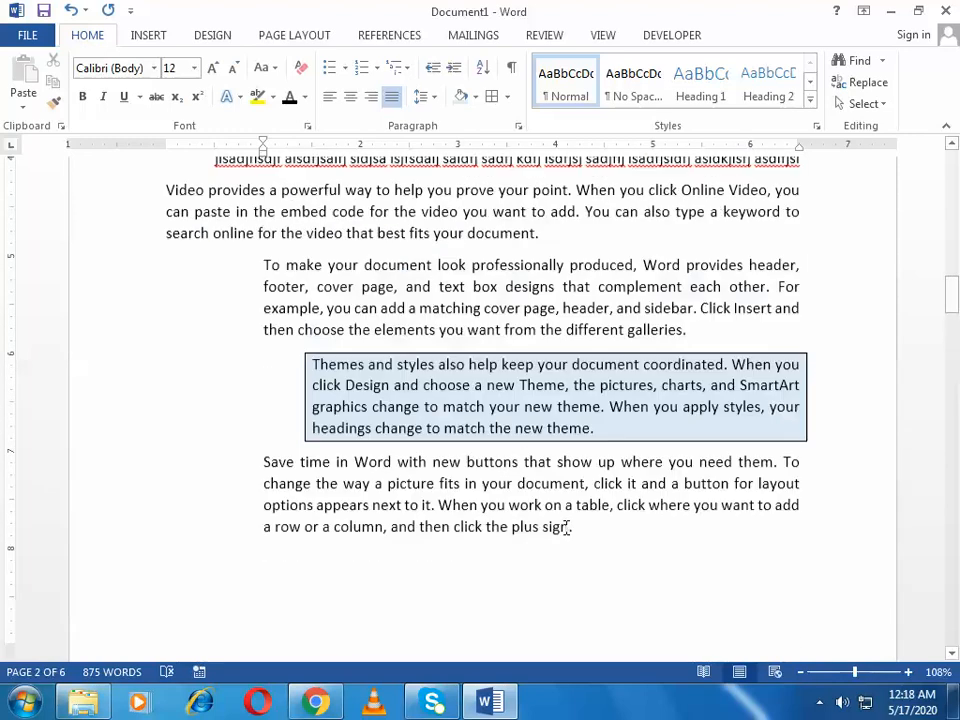
scroll(566, 527, "down", 3)
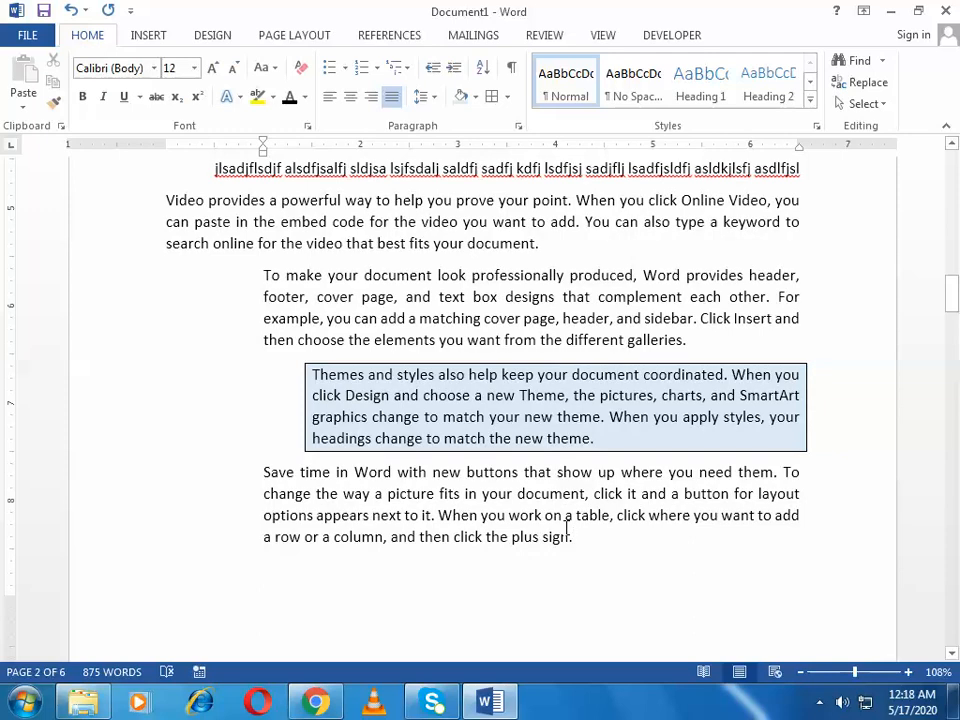
scroll(566, 527, "down", 5)
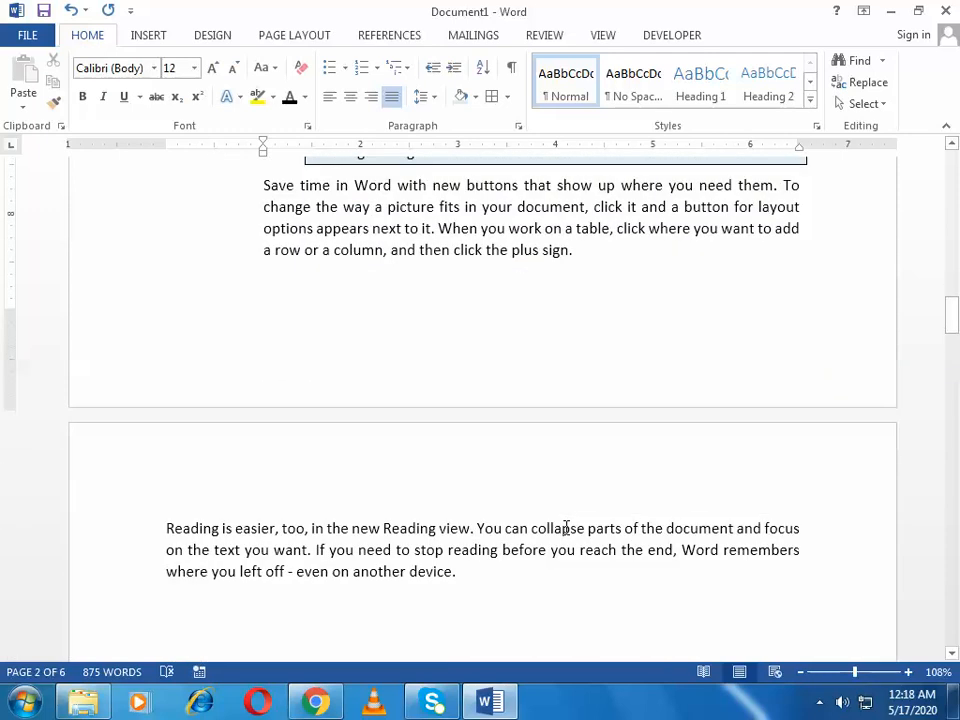
scroll(566, 527, "down", 2)
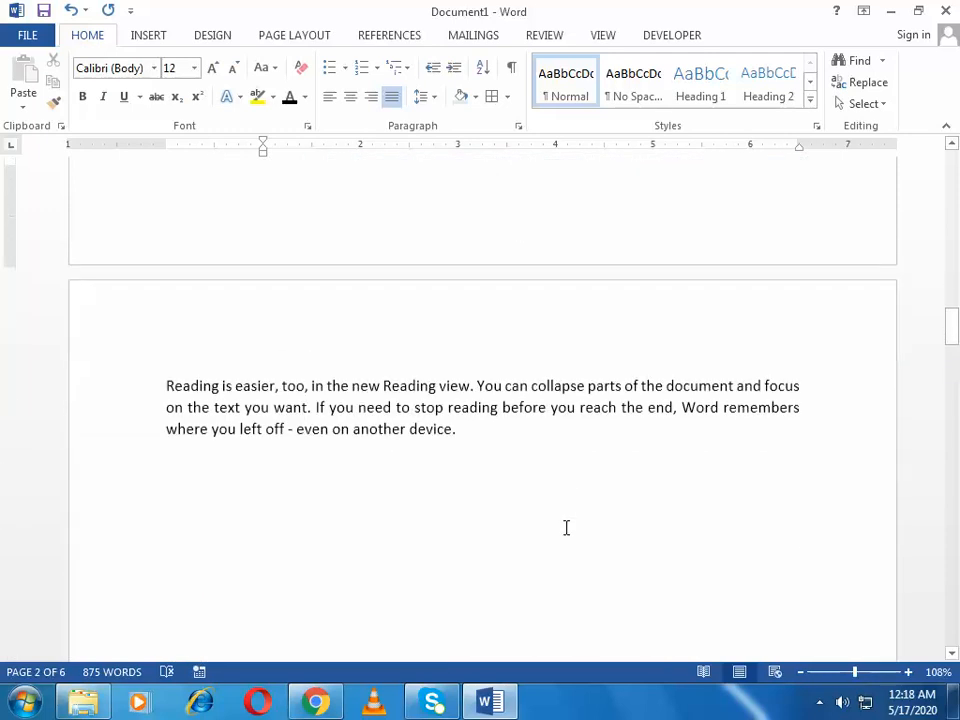
scroll(566, 527, "up", 7)
scroll(566, 527, "up", 1)
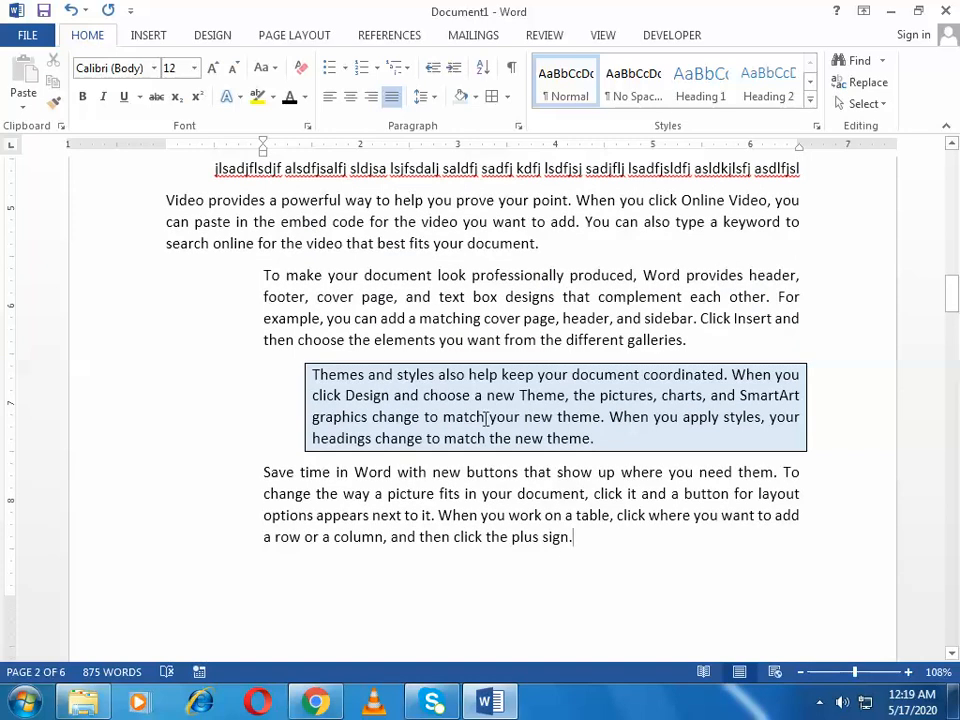
scroll(486, 419, "down", 8)
scroll(397, 415, "up", 4)
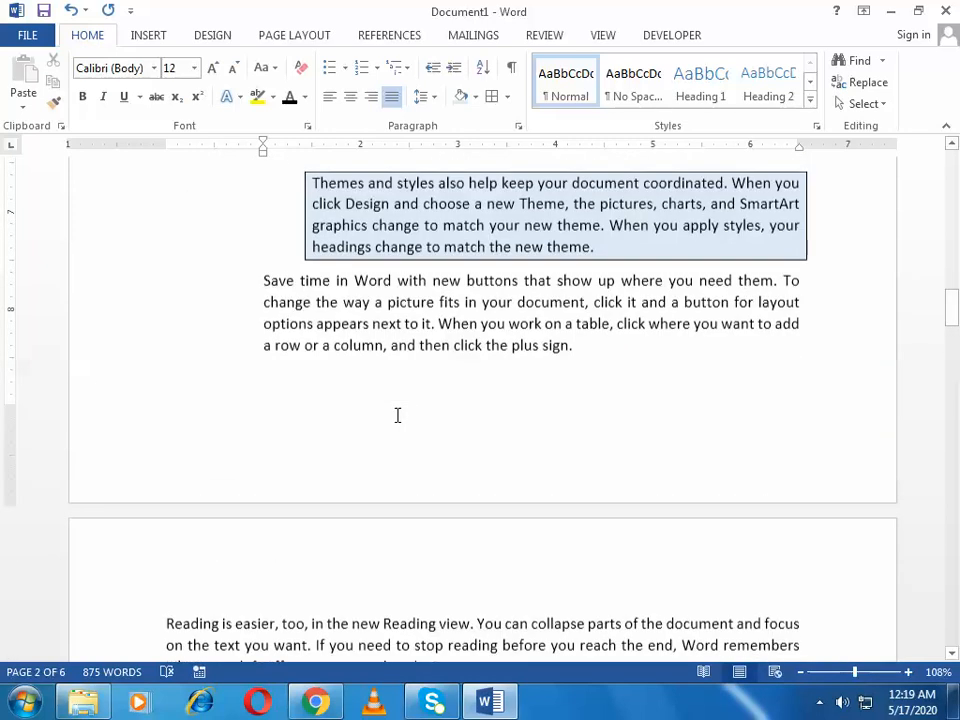
scroll(397, 415, "down", 3)
Give the "Save time in Word" paragraph a first line indent of 0.5" in the detailed paragraph settings
scroll(396, 414, "up", 4)
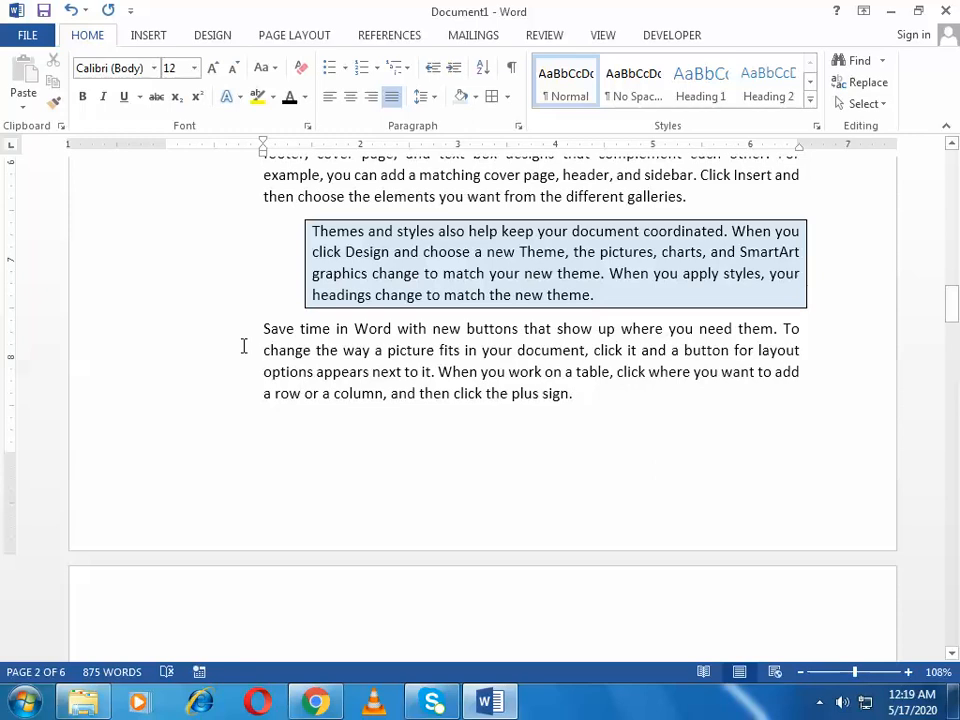
left_click_drag(257, 329, 576, 407)
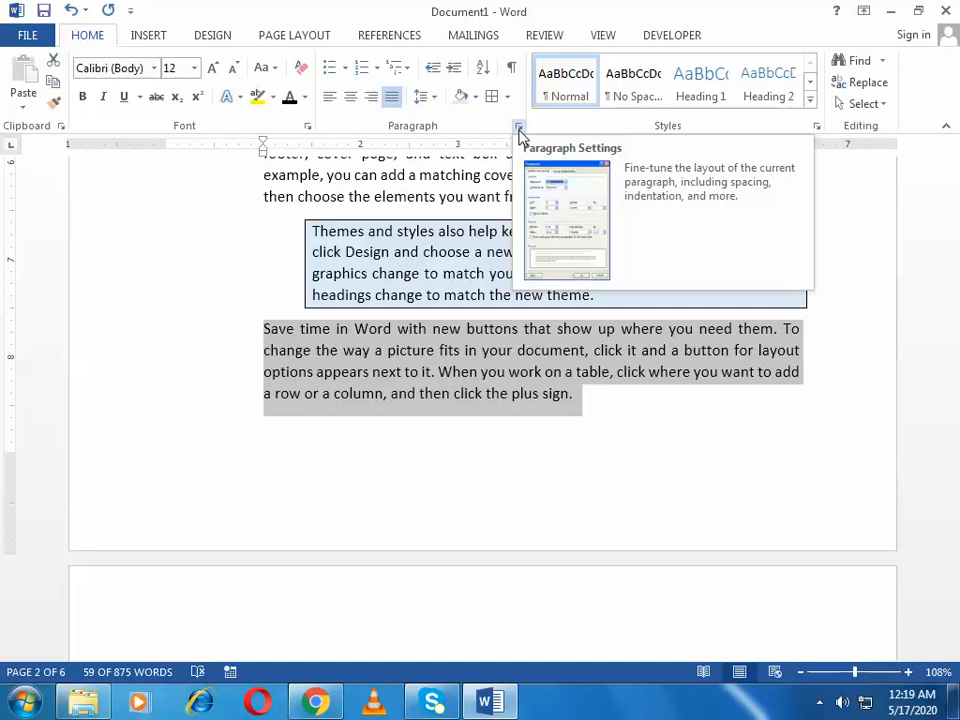
left_click(519, 130)
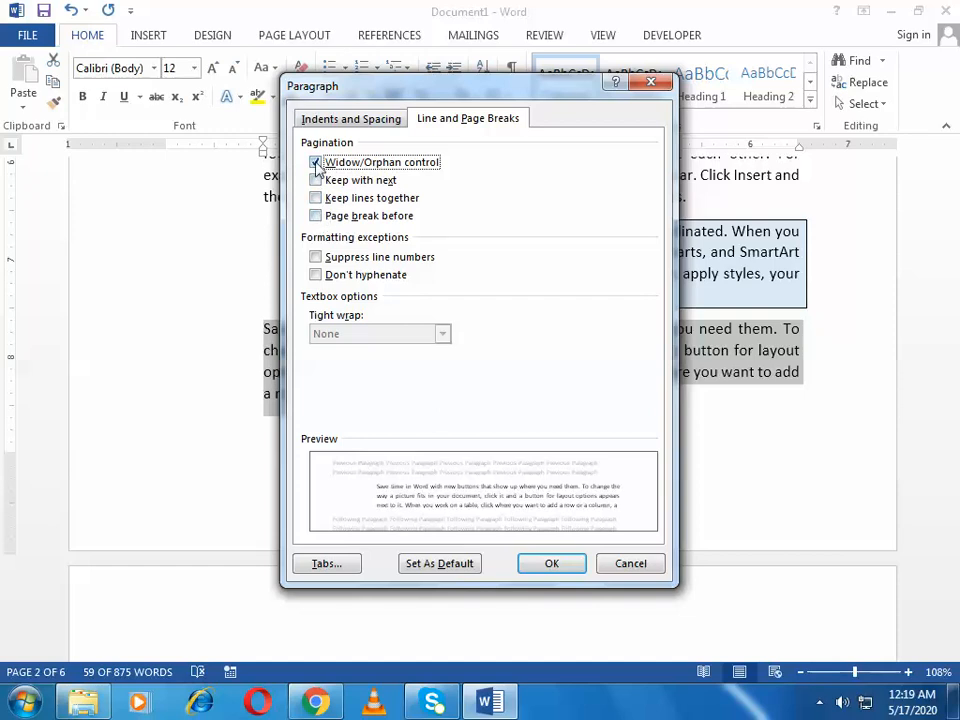
left_click(348, 119)
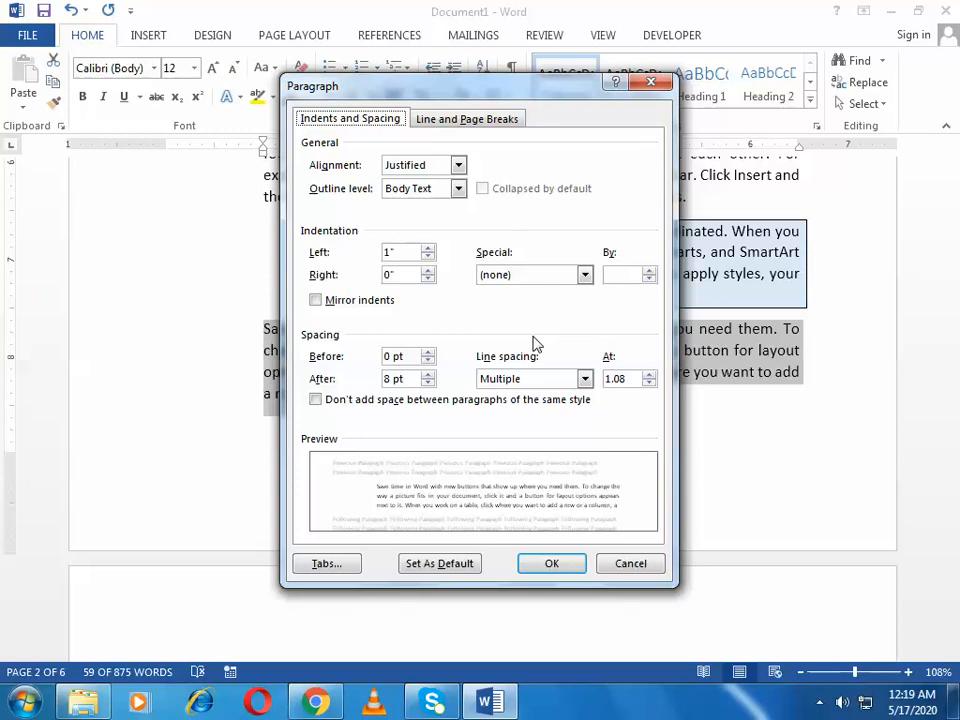
left_click_drag(467, 86, 466, 159)
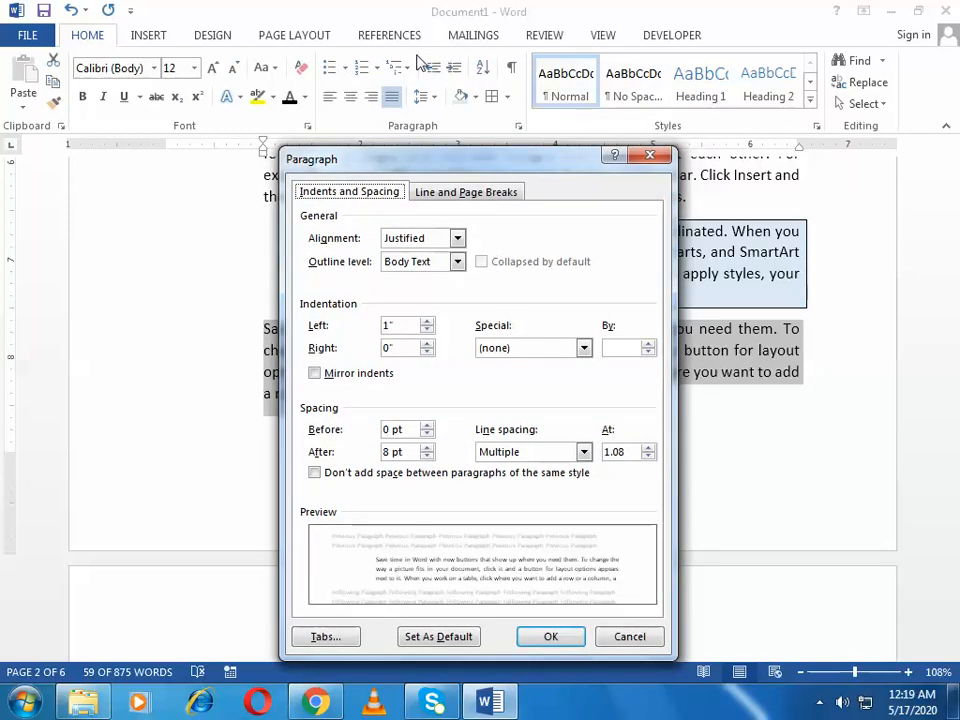
left_click(457, 239)
left_click(457, 239)
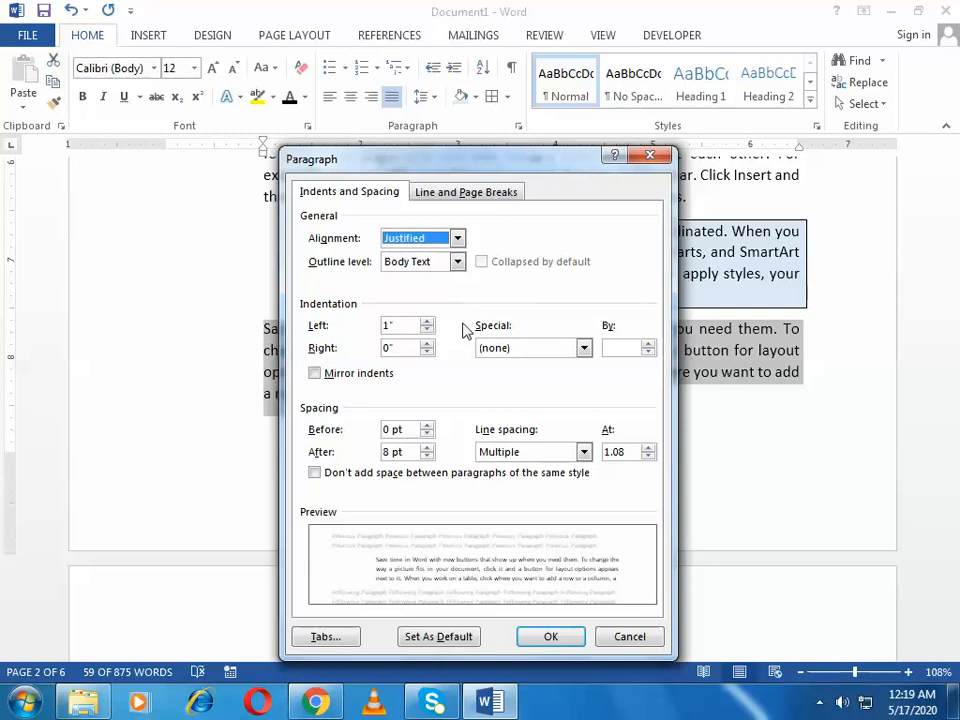
left_click(583, 350)
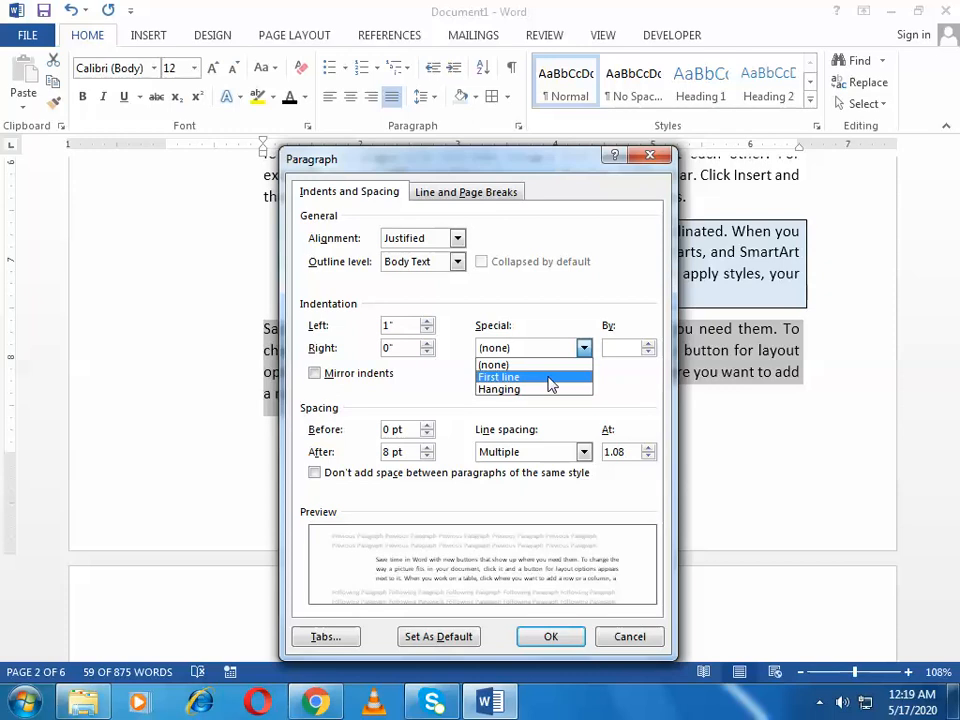
left_click(549, 380)
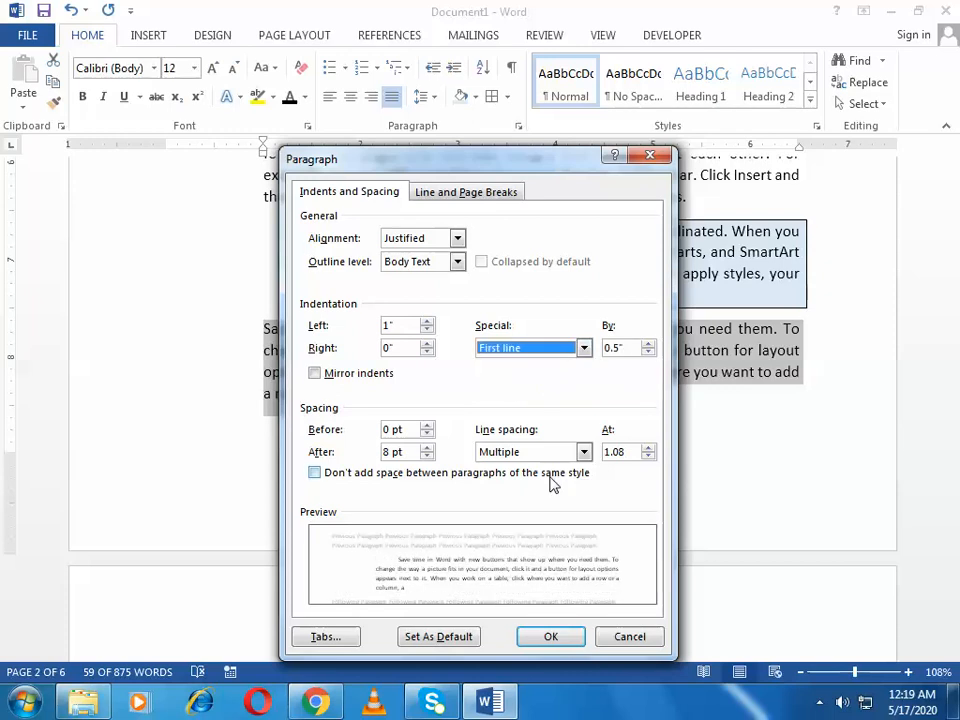
left_click(550, 637)
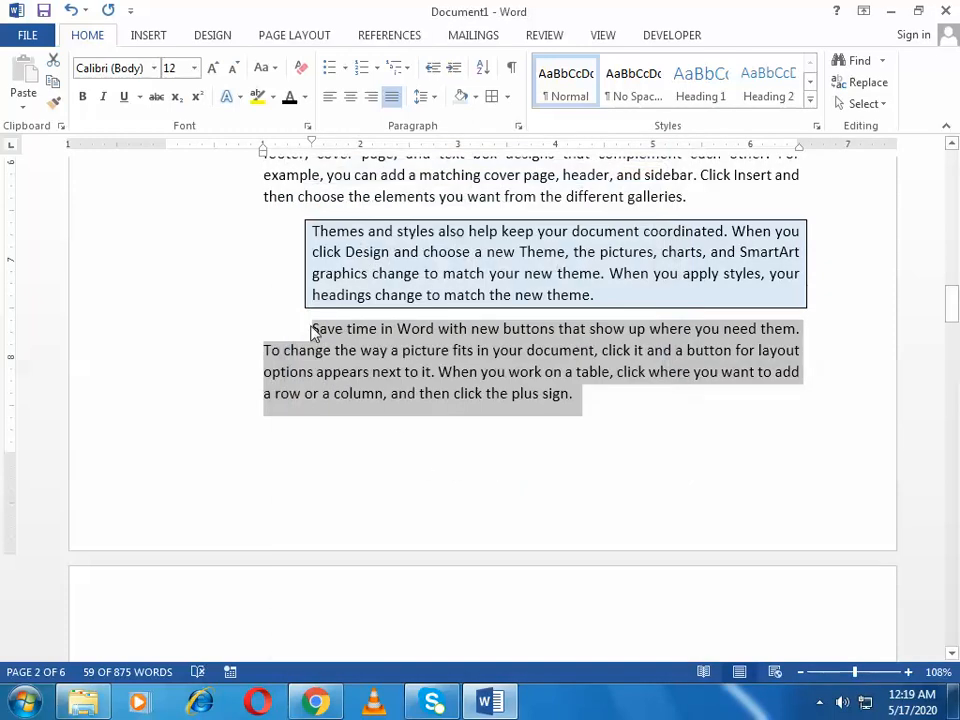
left_click(366, 371)
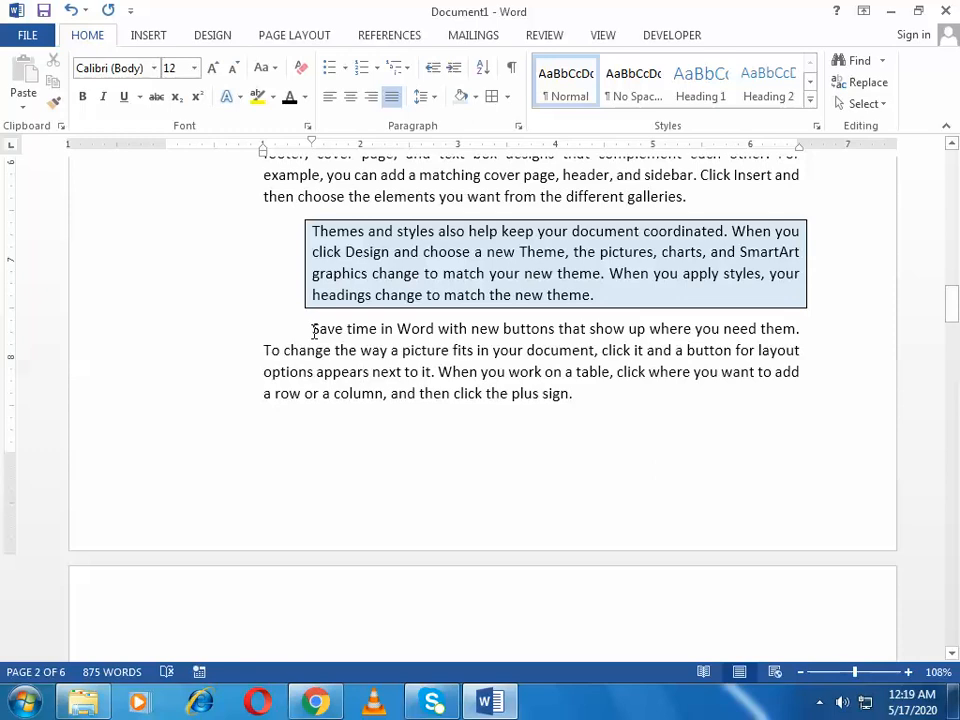
Change the special indentation of the "Save time in Word" paragraph to Hanging by 0.5"
left_click_drag(310, 328, 583, 392)
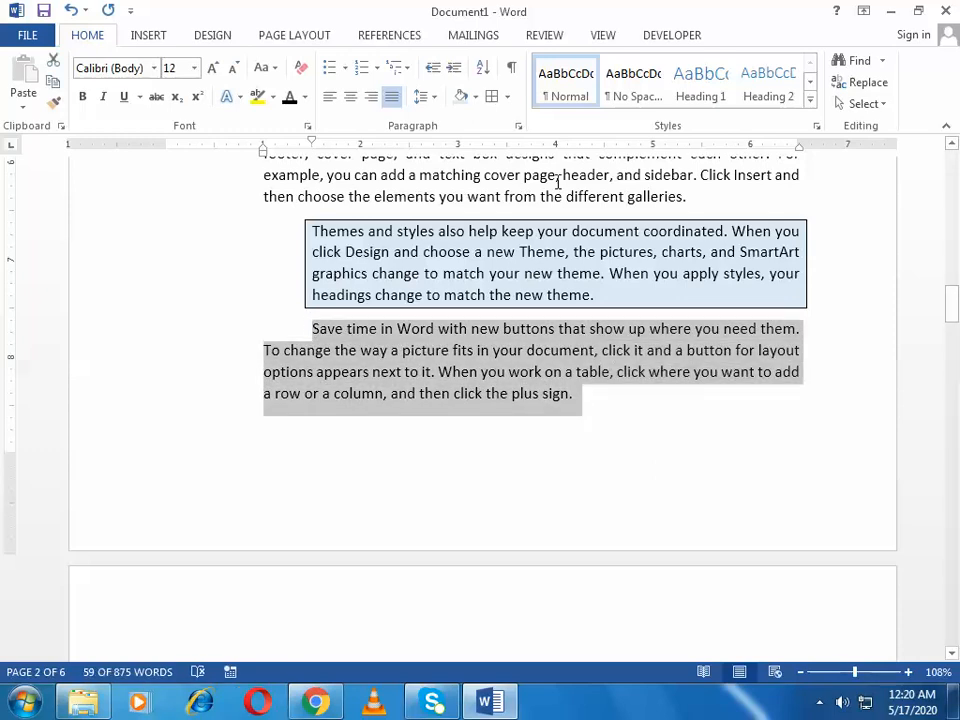
left_click(518, 127)
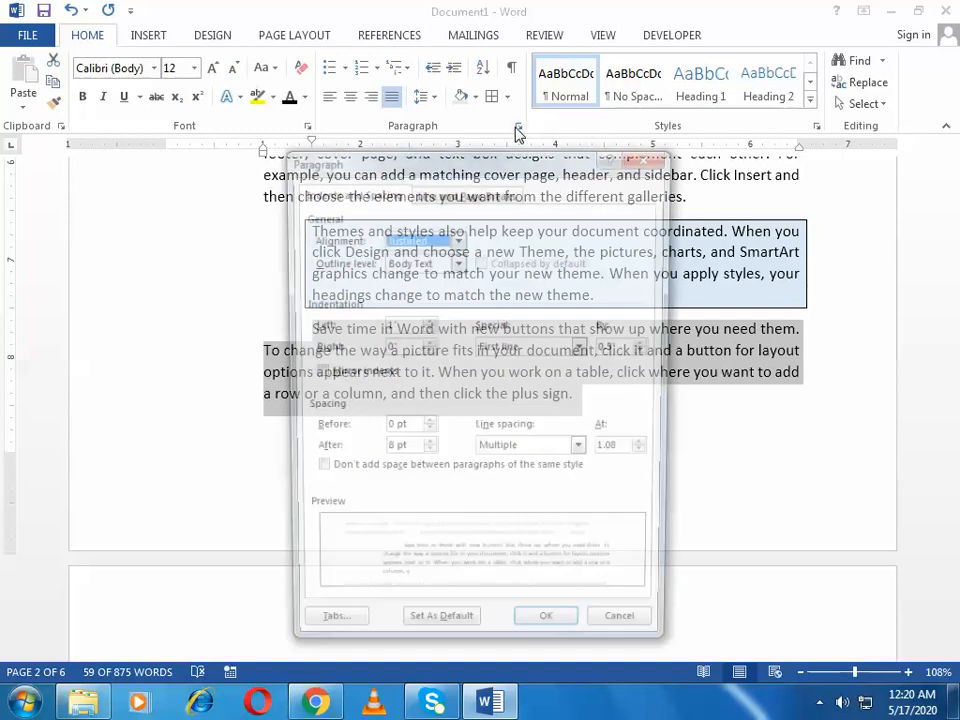
left_click(583, 348)
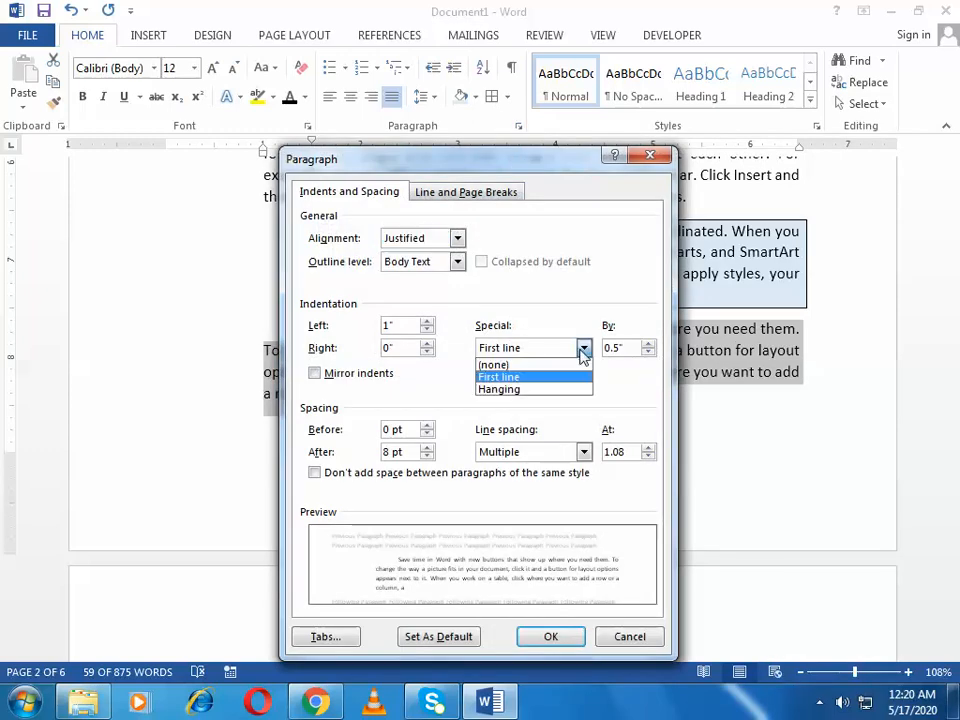
left_click(538, 390)
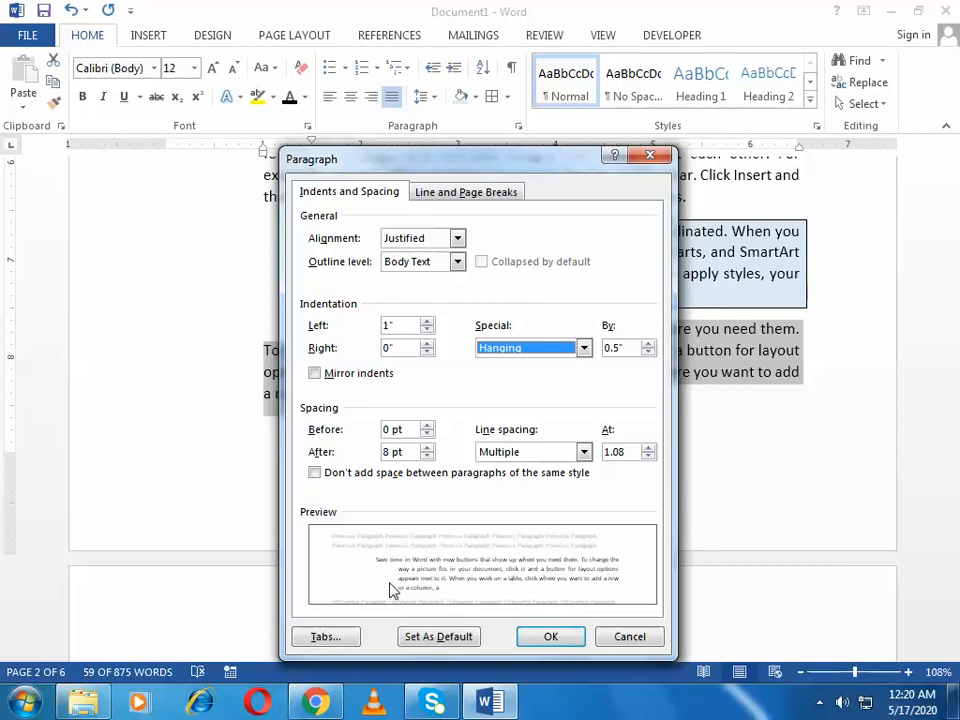
left_click(553, 639)
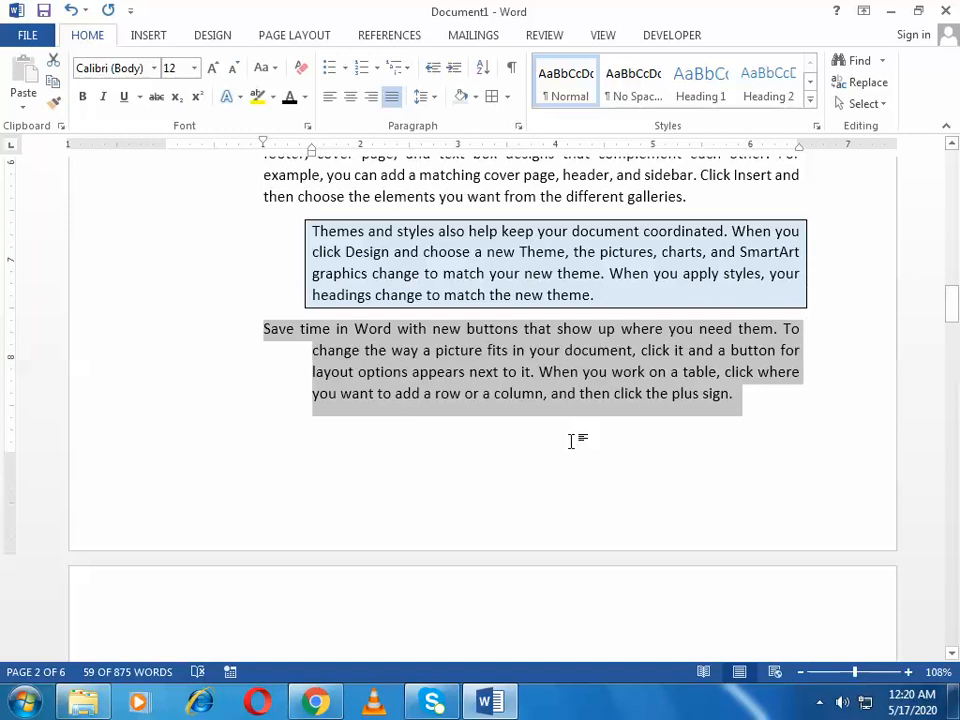
Set the special indentation of the "Save time in Word" paragraph to (none)
left_click(518, 126)
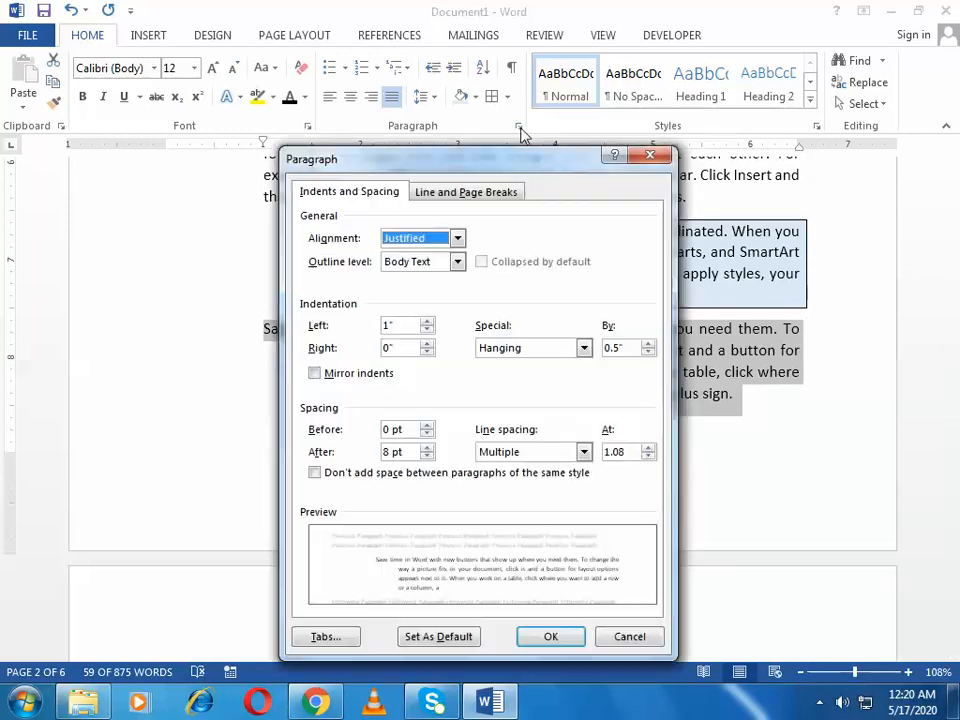
left_click(583, 348)
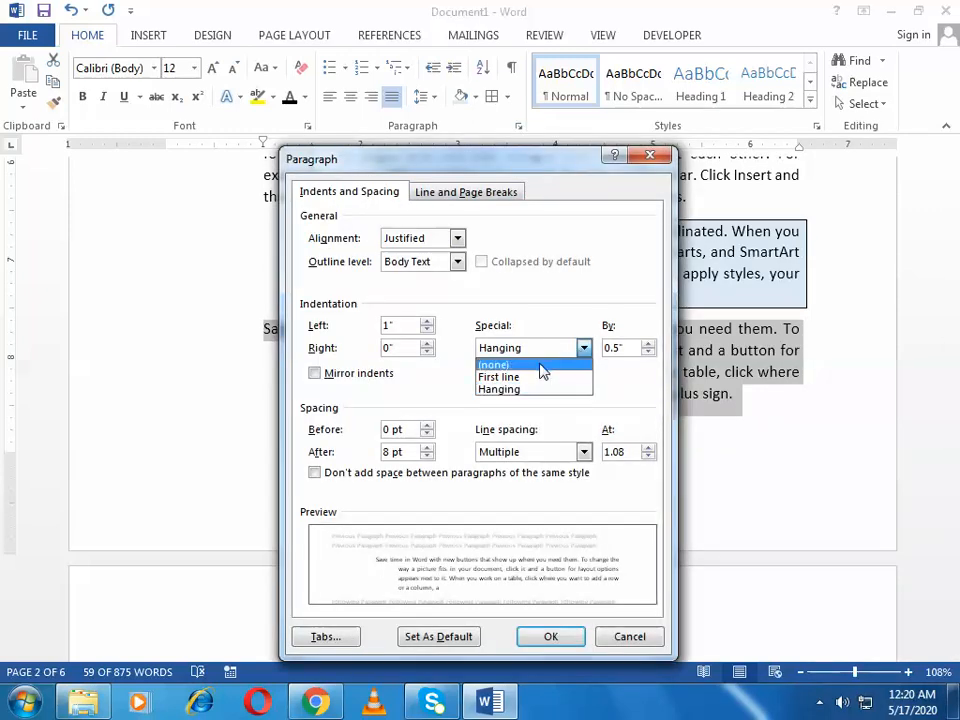
left_click(542, 365)
left_click(550, 636)
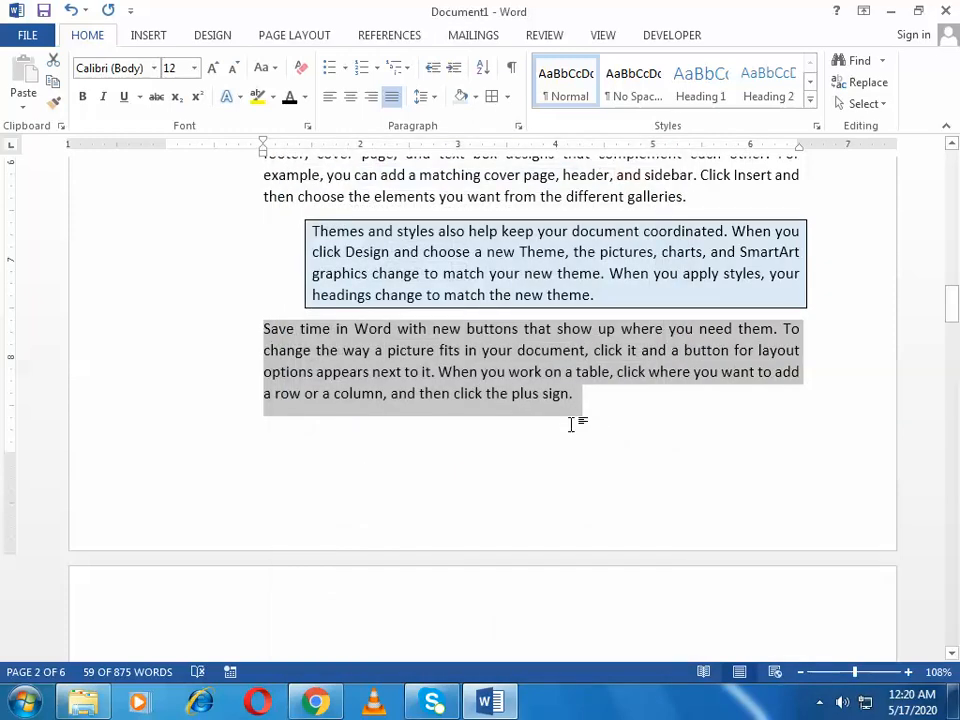
left_click(563, 450)
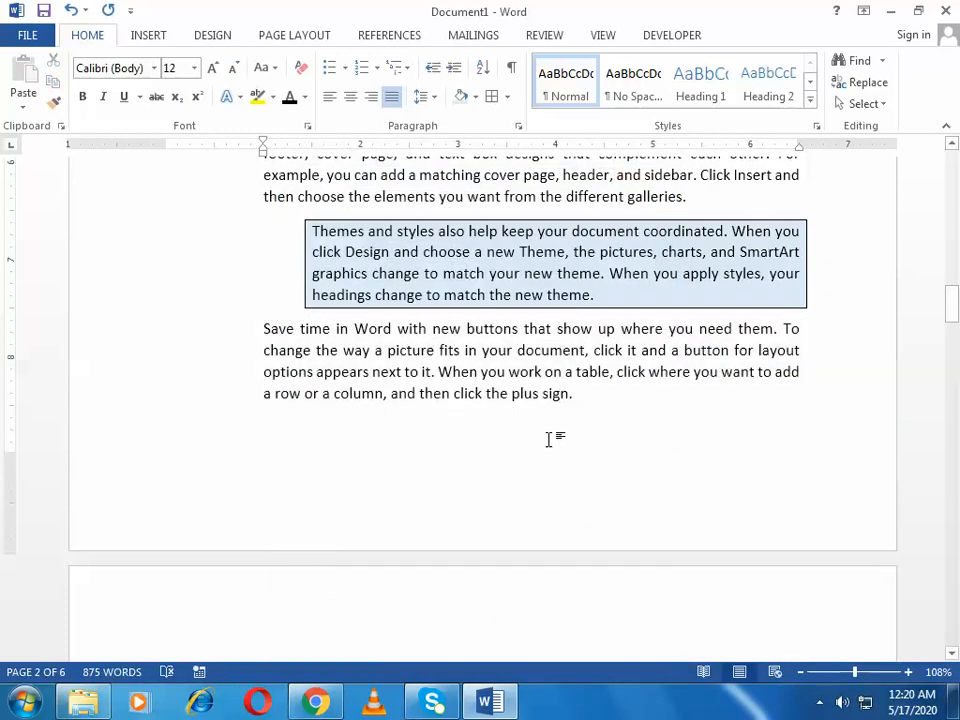
Set the spacing before the "Save time in Word" paragraph to 18 pt
left_click_drag(264, 328, 594, 396)
left_click(518, 126)
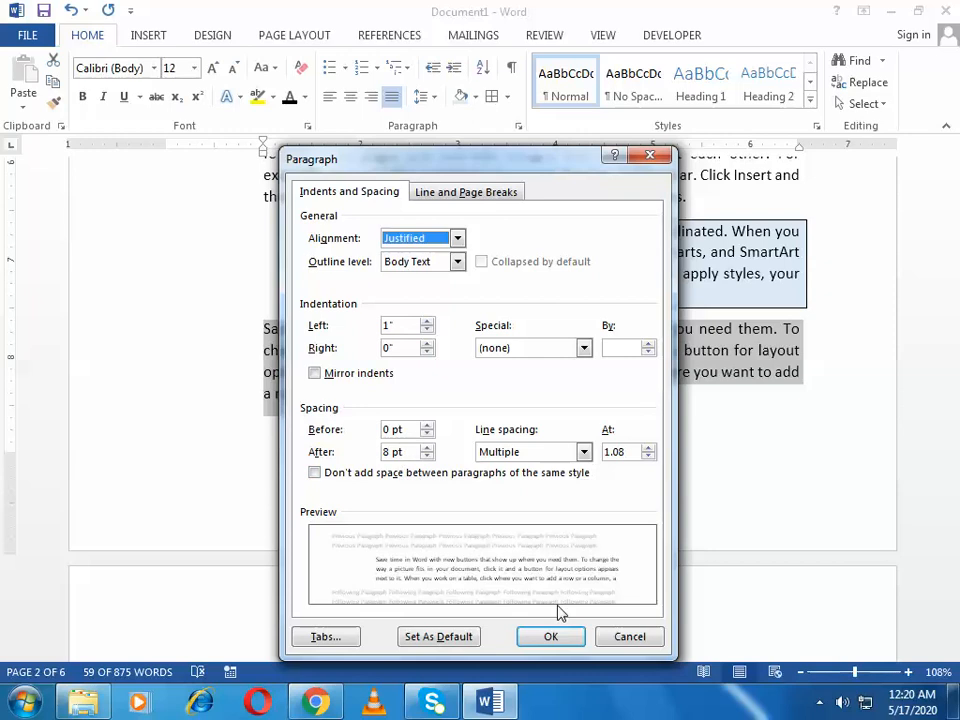
left_click(625, 640)
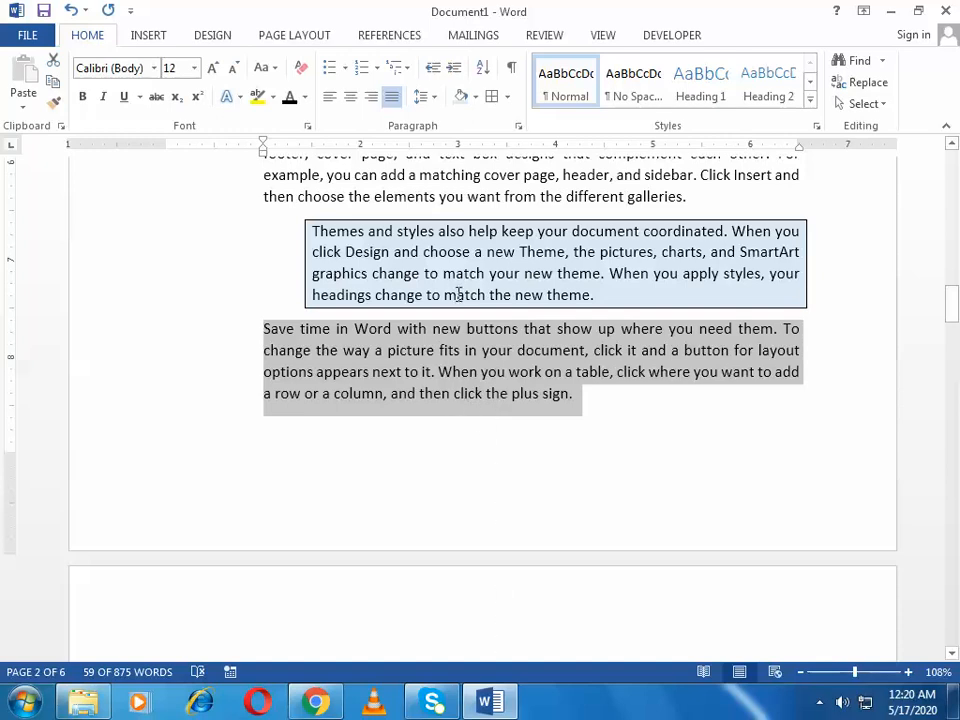
left_click(518, 126)
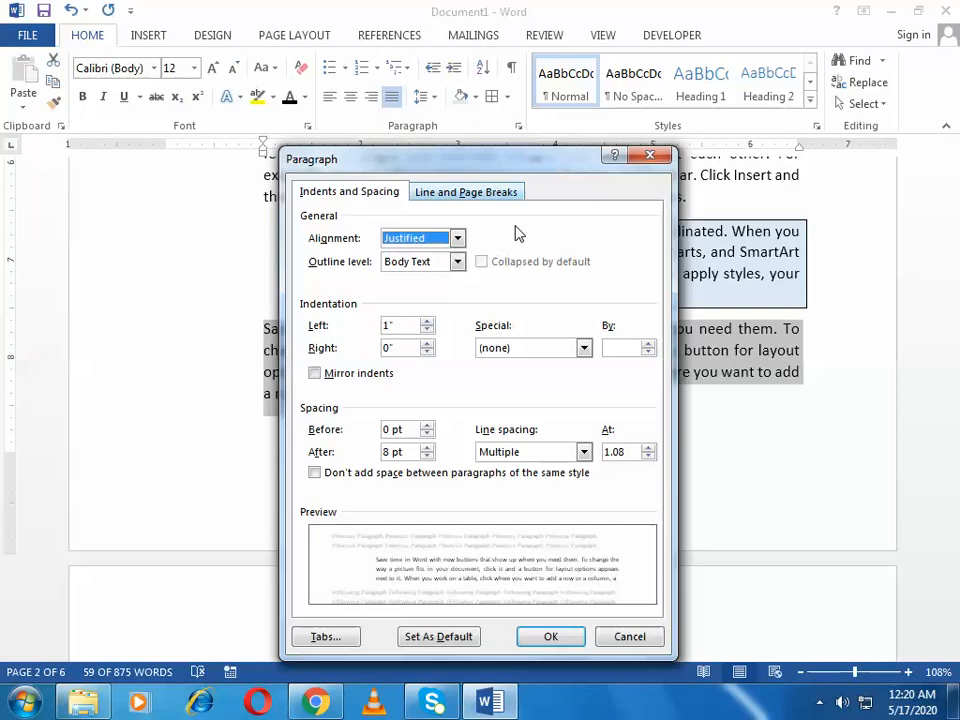
left_click(427, 425)
left_click(427, 425)
left_click(427, 425)
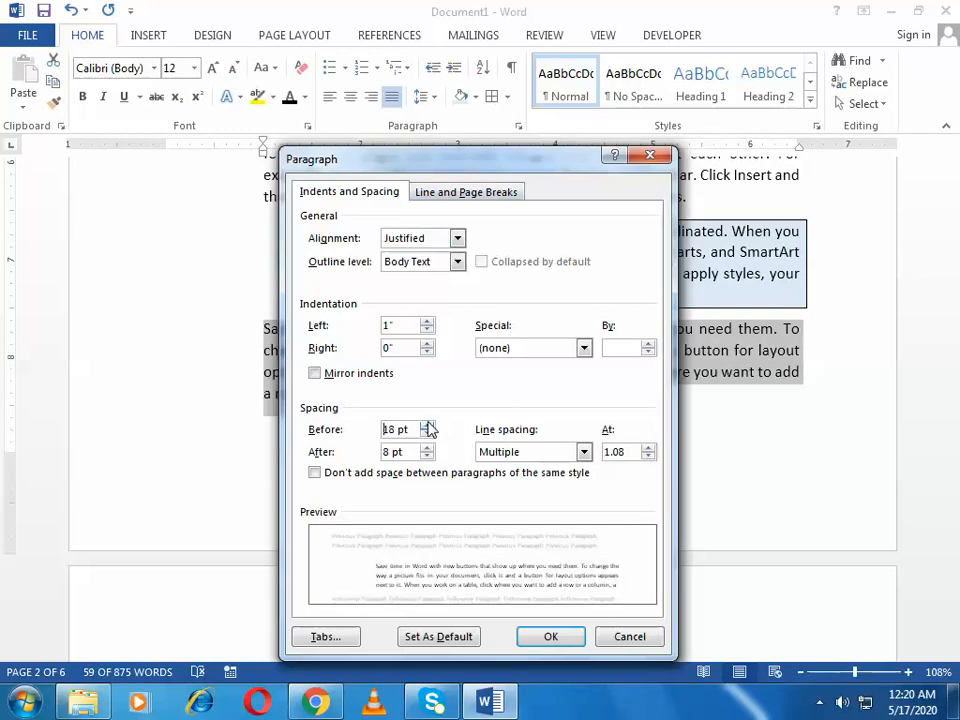
left_click(575, 636)
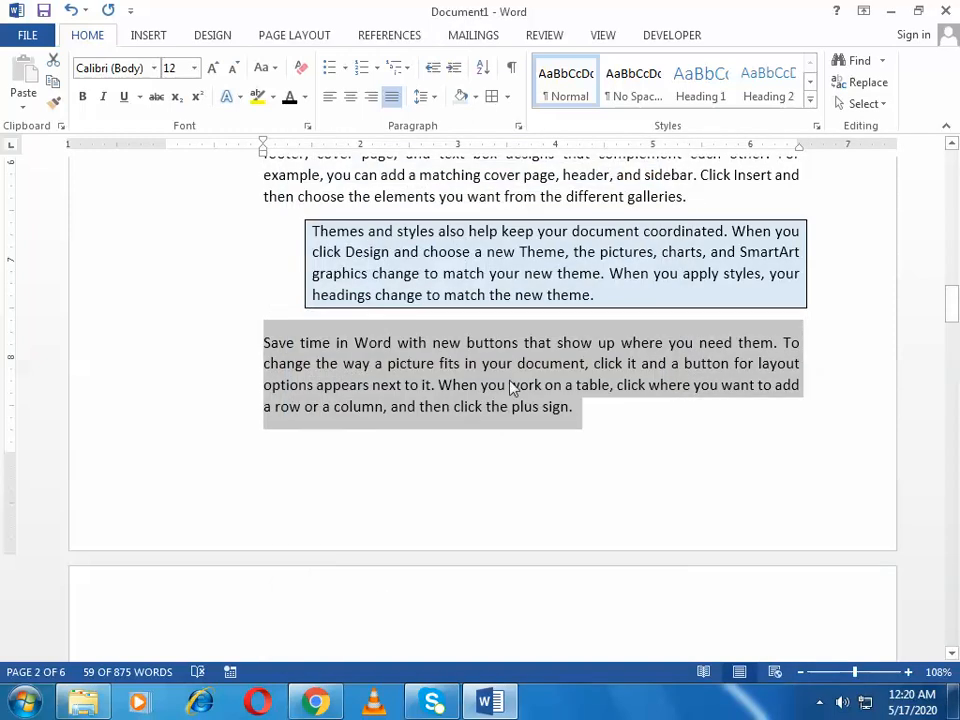
left_click(536, 426)
Set the spacing after the "Save time in Word" paragraph to 12 pt
left_click_drag(267, 344, 579, 407)
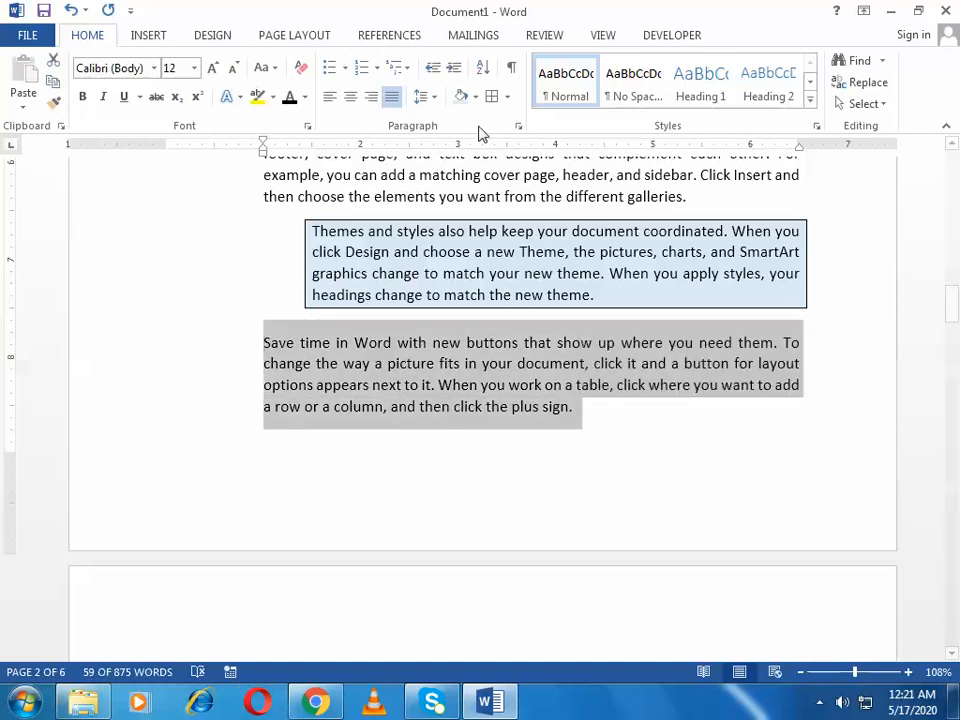
left_click(518, 126)
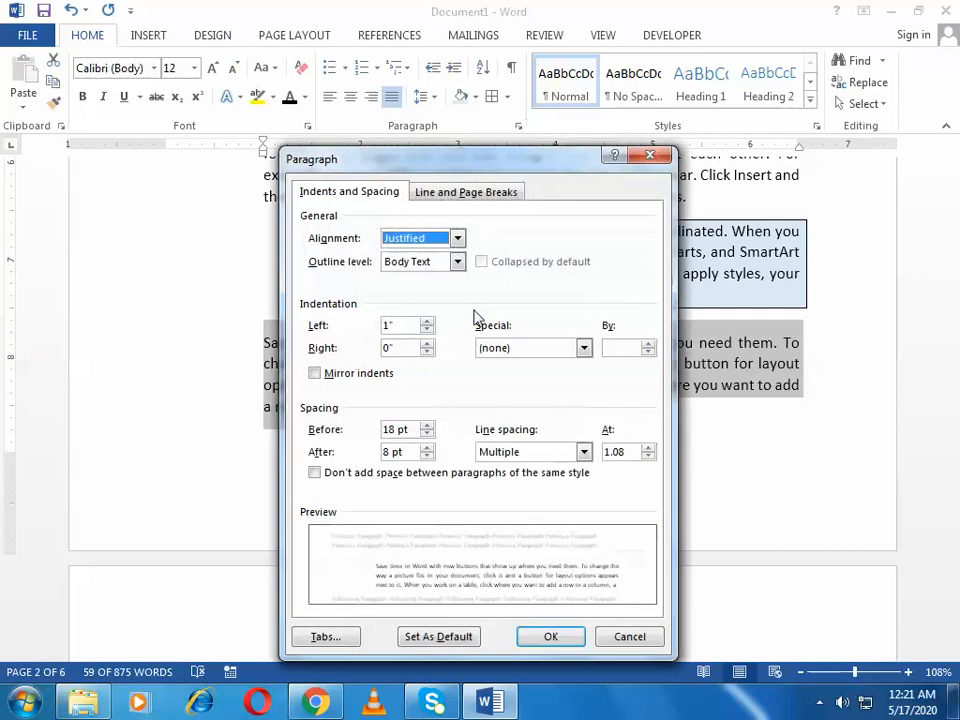
left_click(427, 447)
left_click(550, 636)
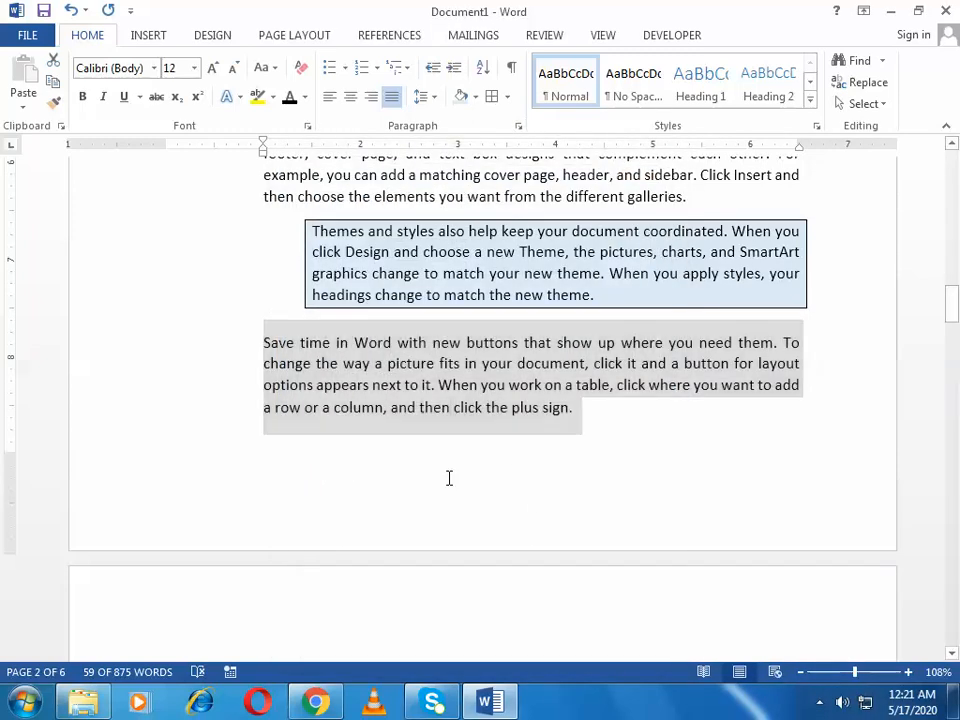
left_click(450, 476)
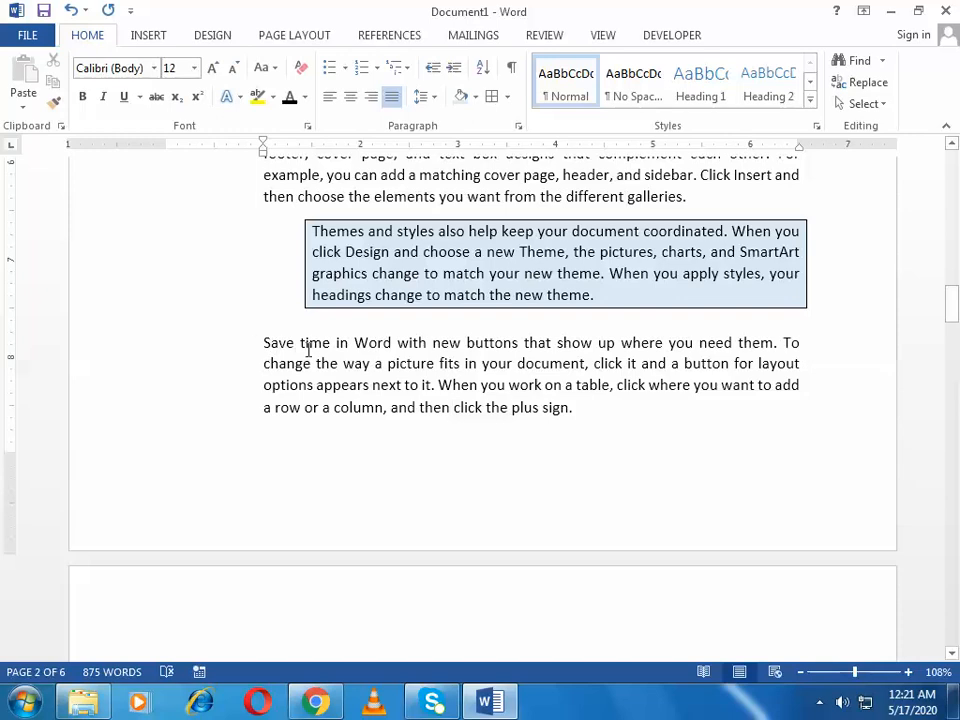
Set the line spacing of the "Save time in Word" paragraph to Single in the detailed paragraph settings
left_click_drag(266, 341, 578, 428)
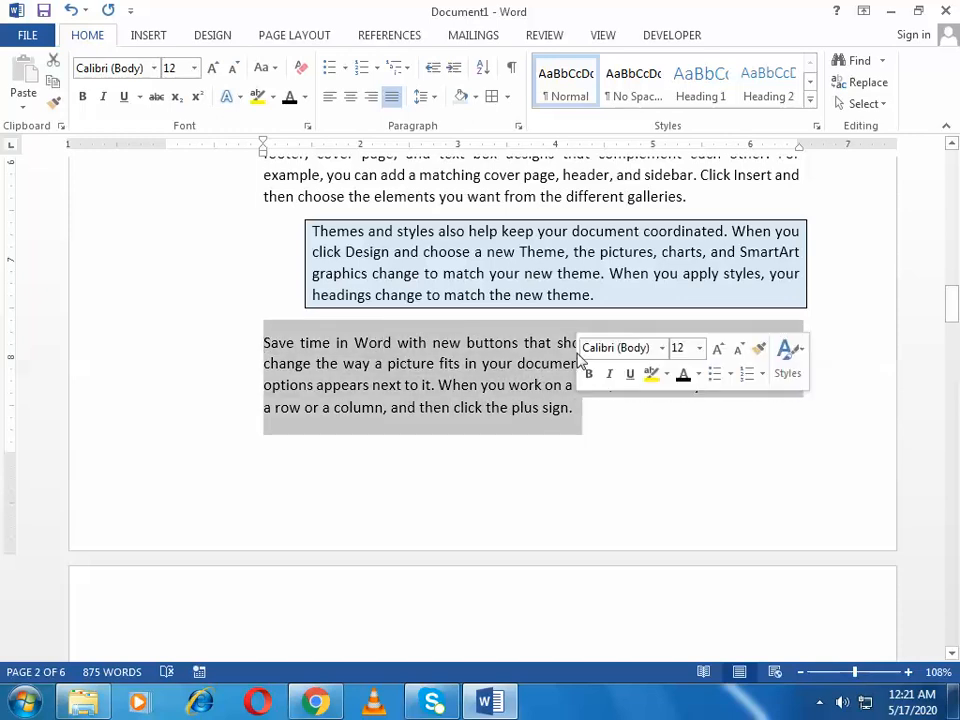
left_click(518, 125)
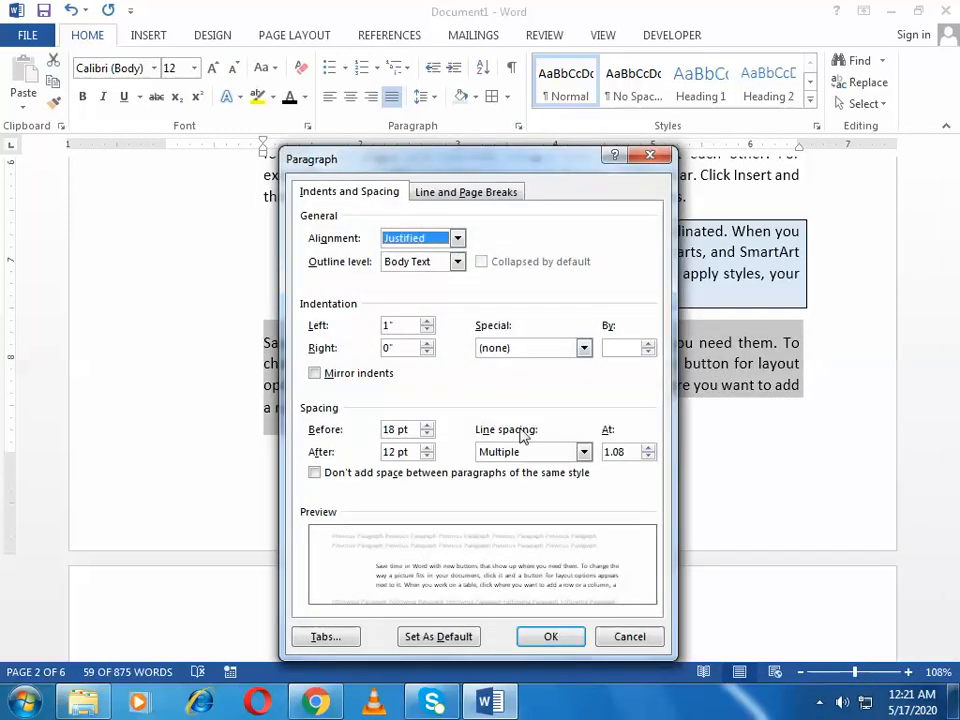
left_click(583, 452)
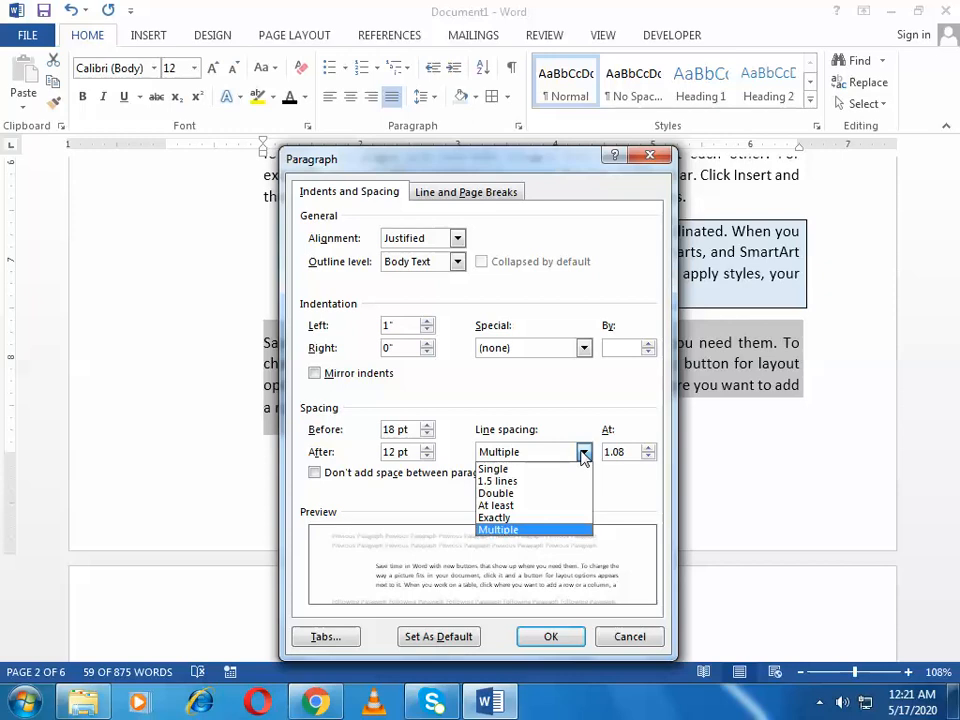
left_click(539, 470)
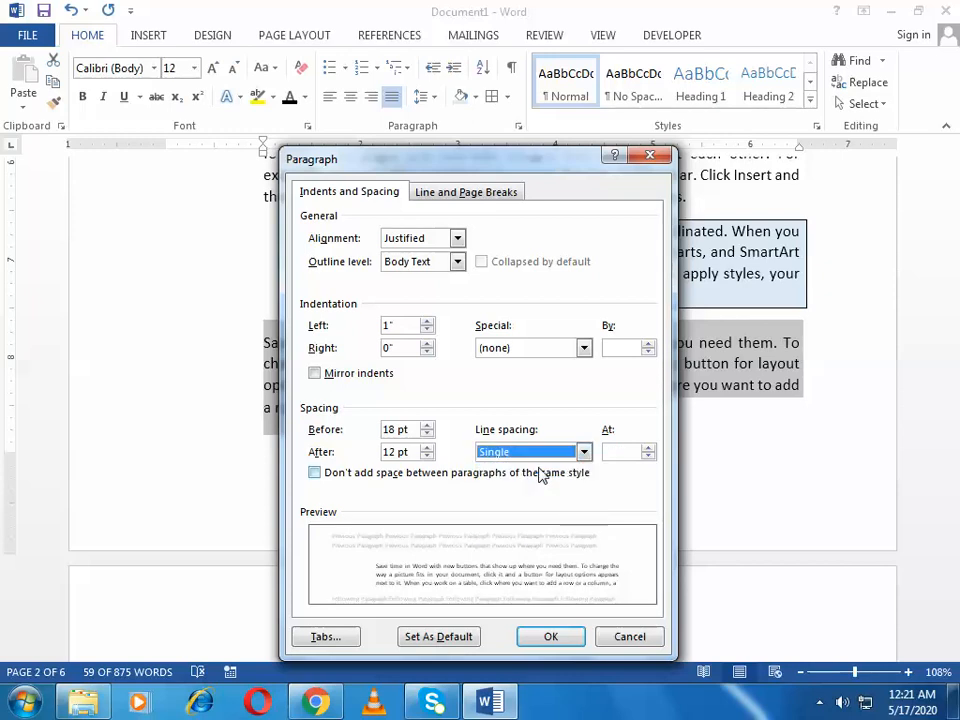
left_click(550, 637)
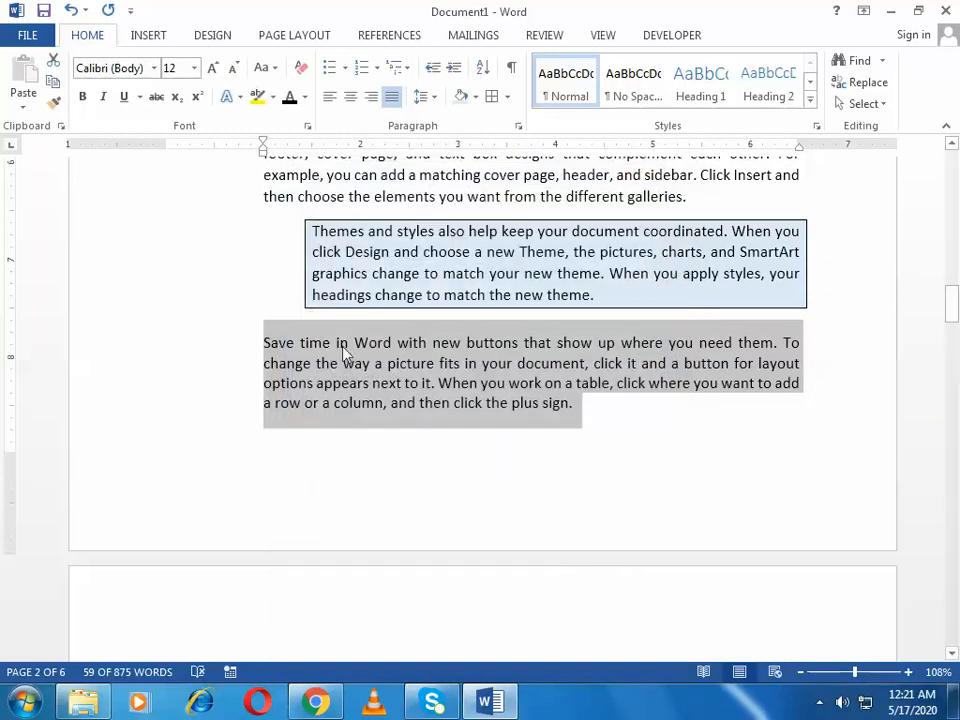
left_click(366, 380)
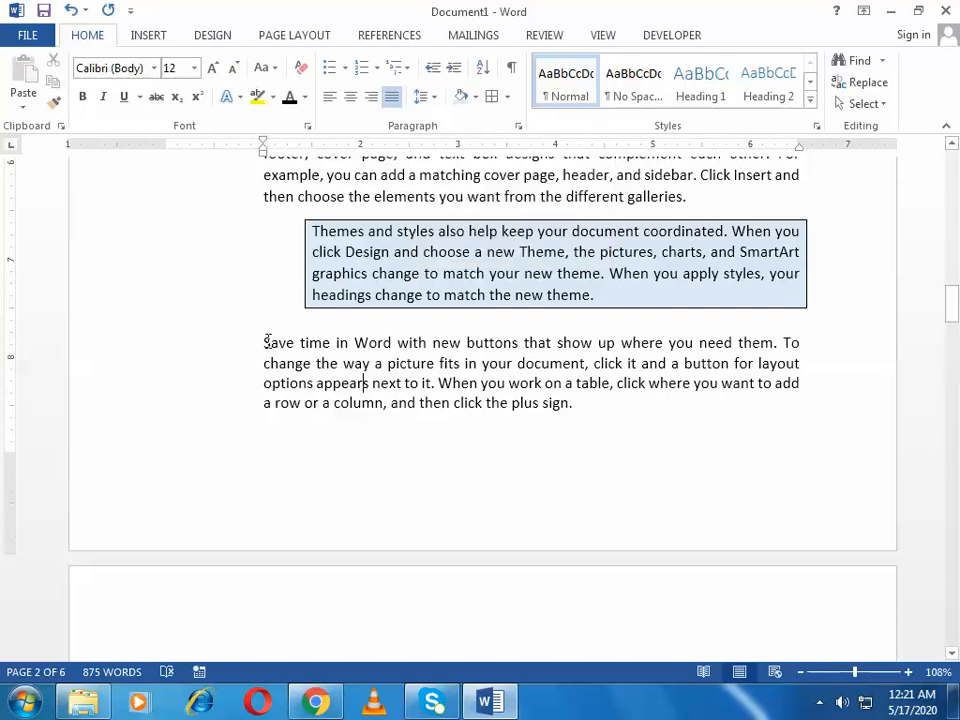
Examine the line and page break options of the "Save time in Word" paragraph
left_click_drag(383, 352, 589, 399)
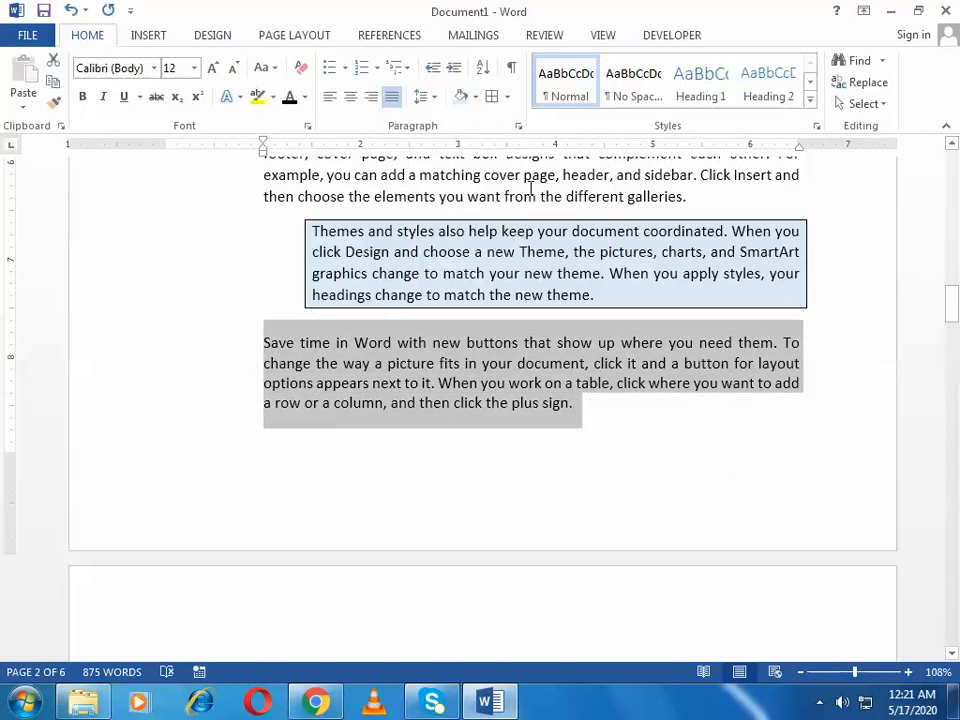
left_click(520, 128)
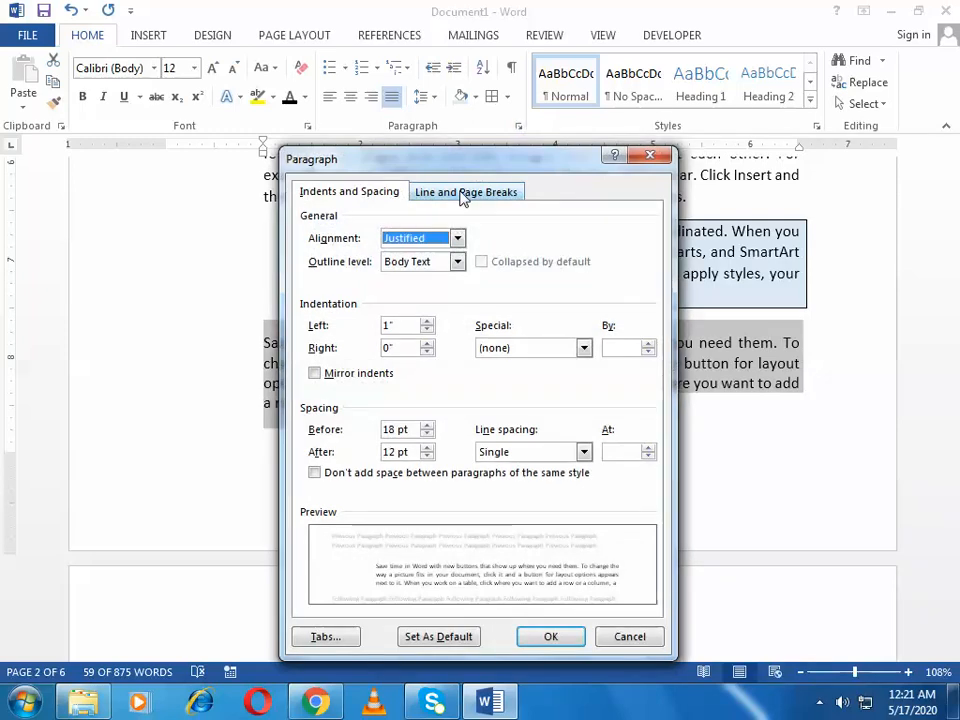
left_click(465, 195)
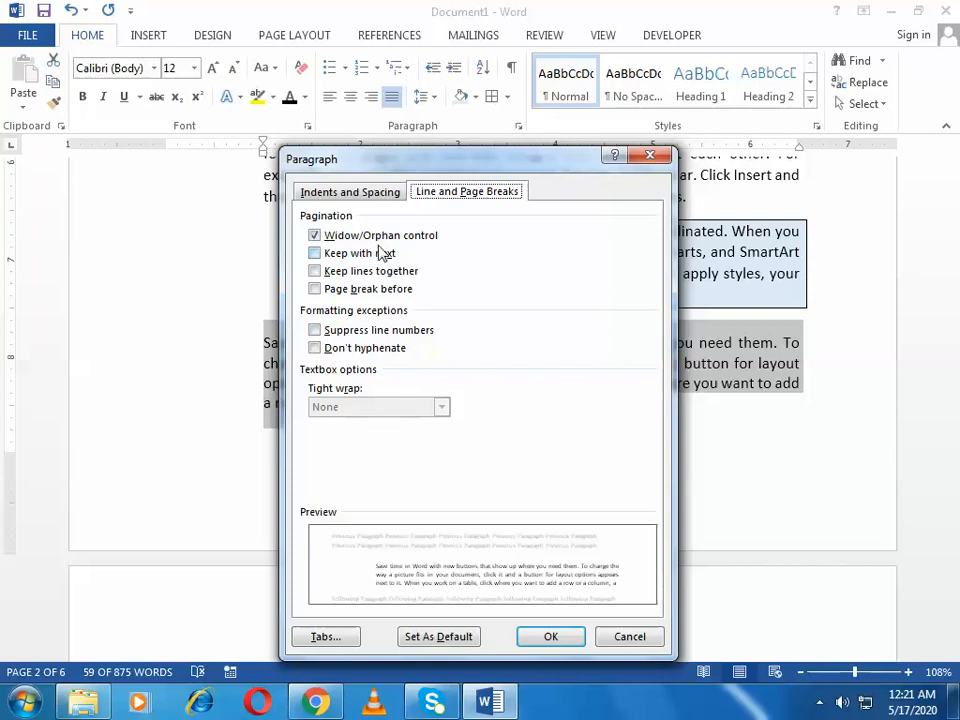
left_click(566, 637)
left_click(559, 465)
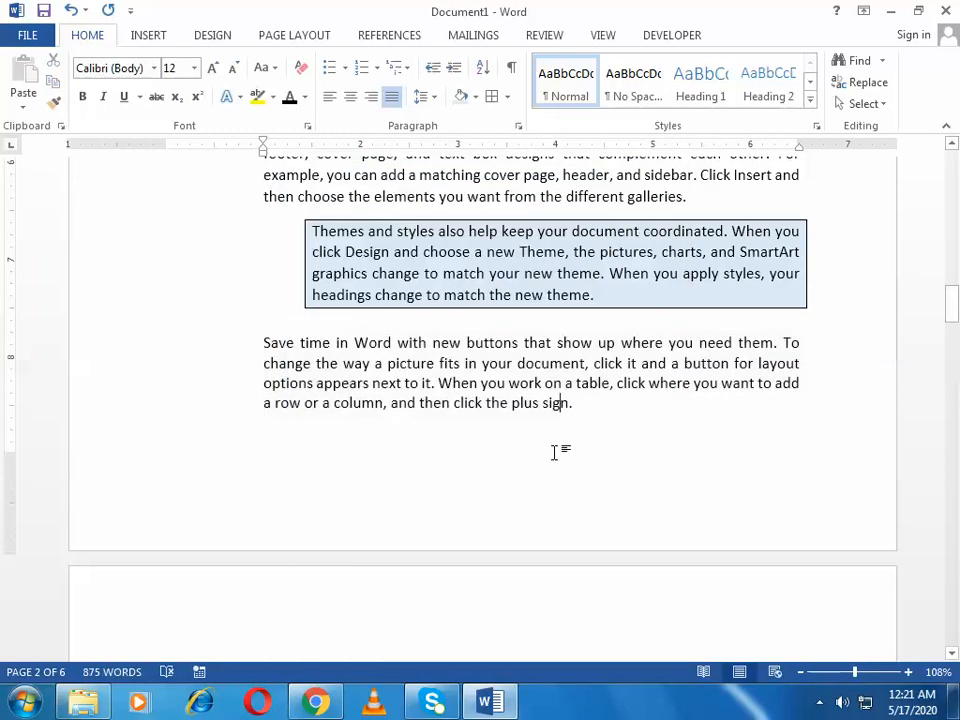
Insert an empty paragraph and a break before the "Save time in Word" paragraph so that it starts on page 3
left_click(259, 342)
key("Return")
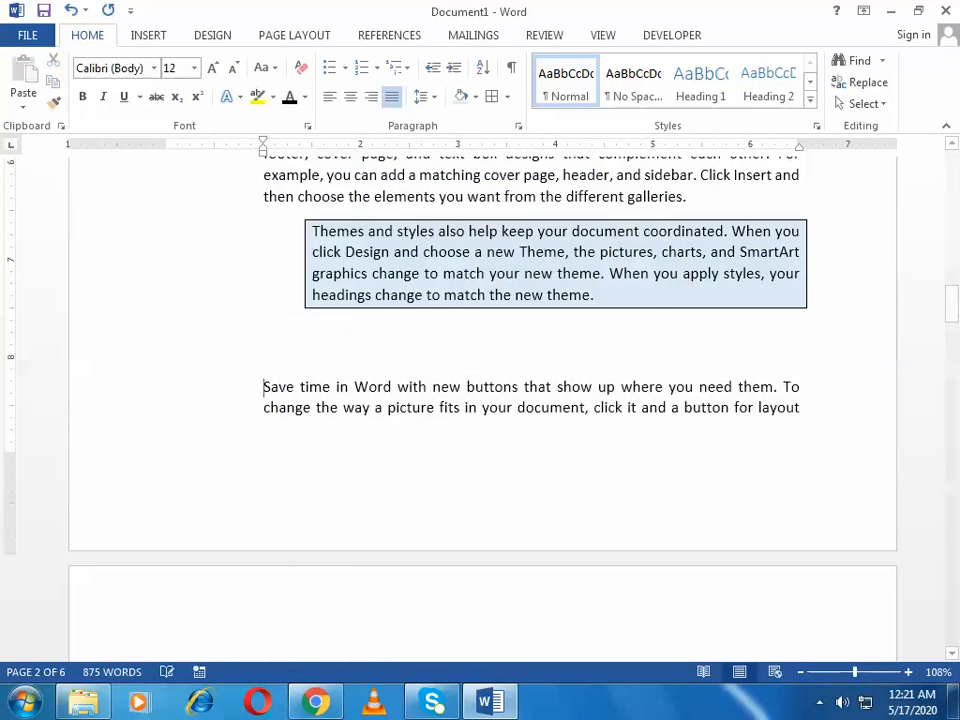
scroll(289, 348, "down", 2)
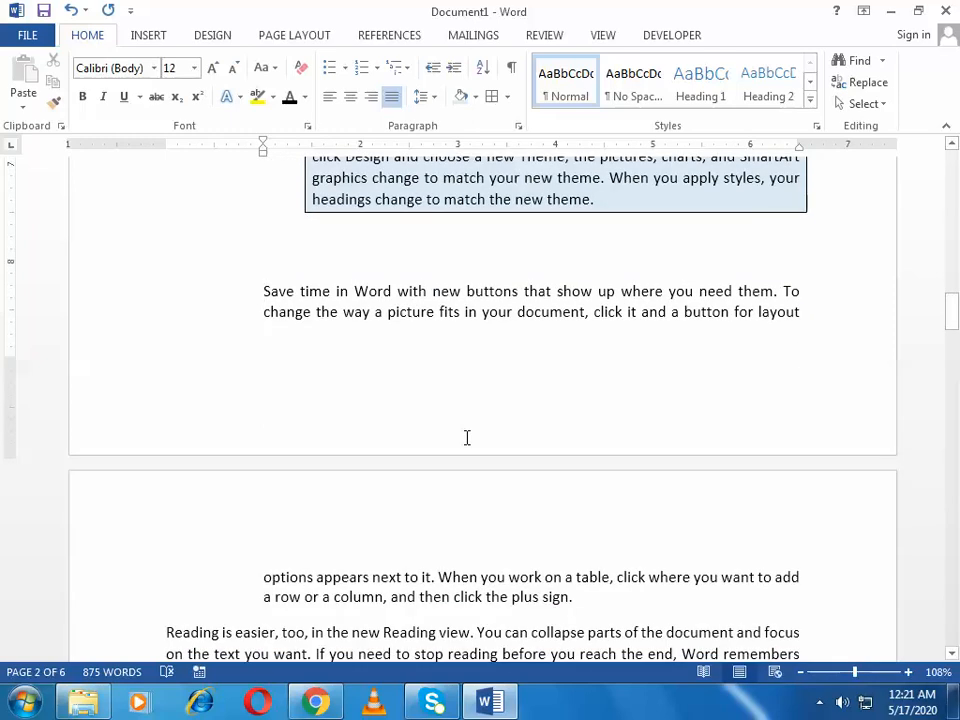
key("ctrl+Return")
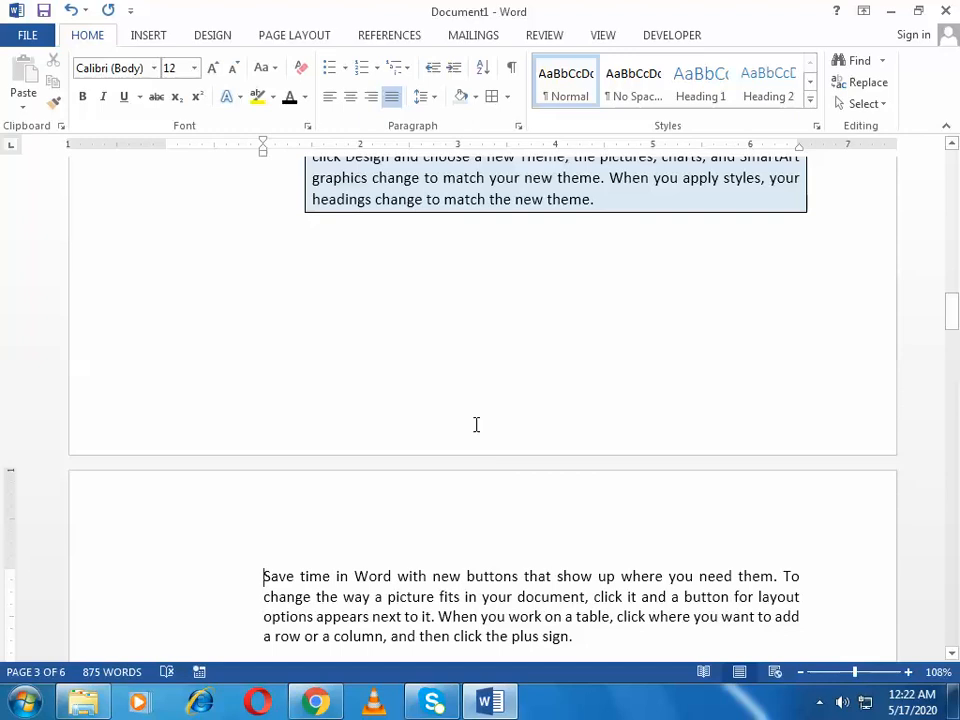
key("BackSpace")
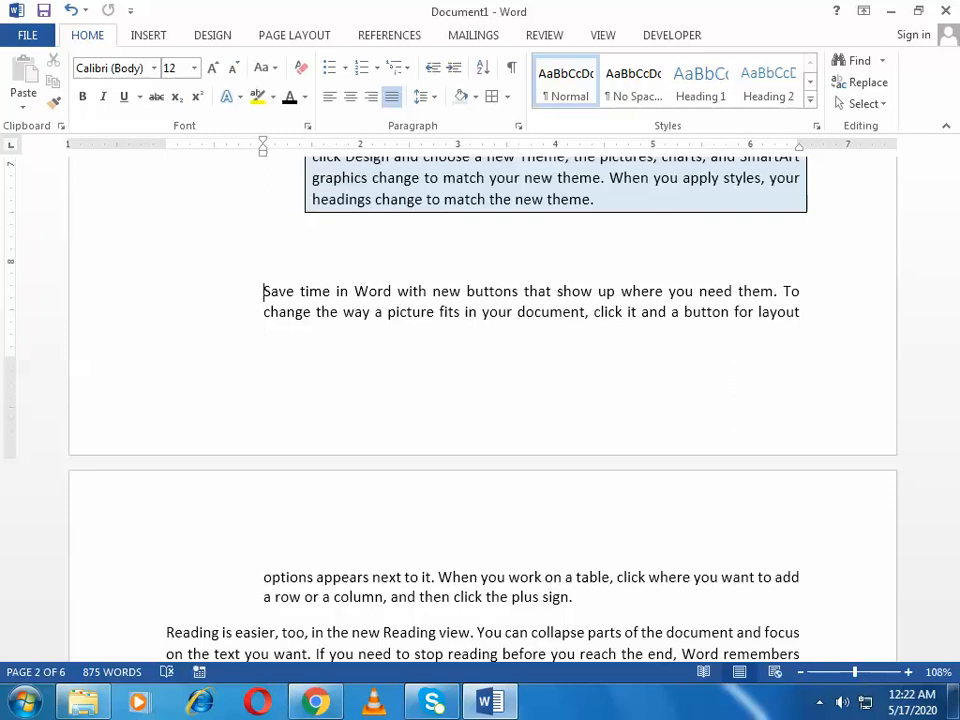
key("ctrl+Return")
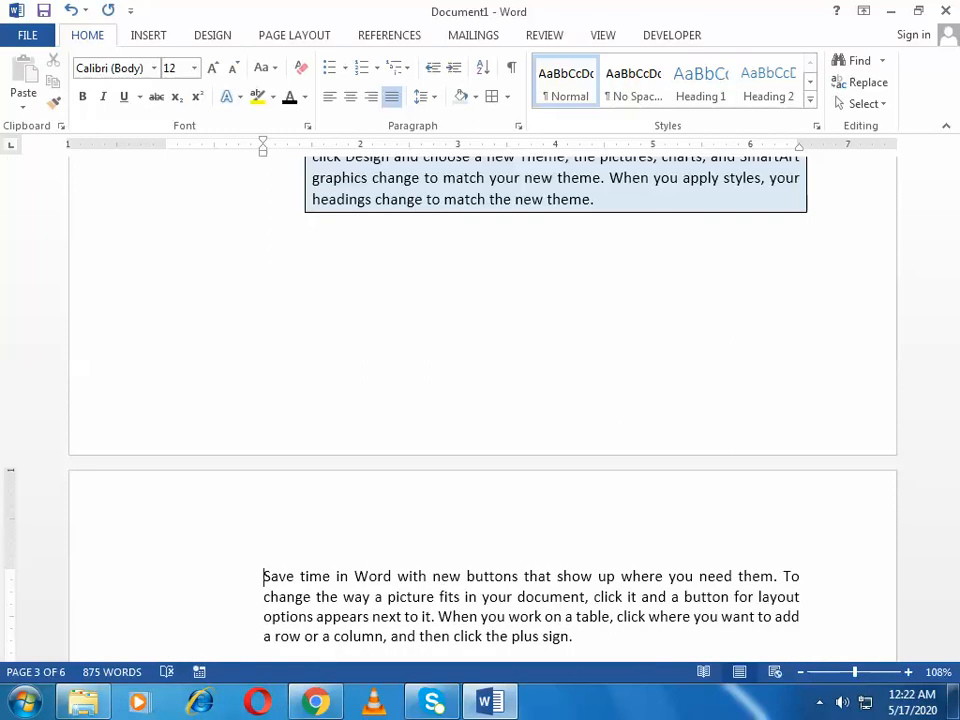
scroll(445, 294, "down", 2)
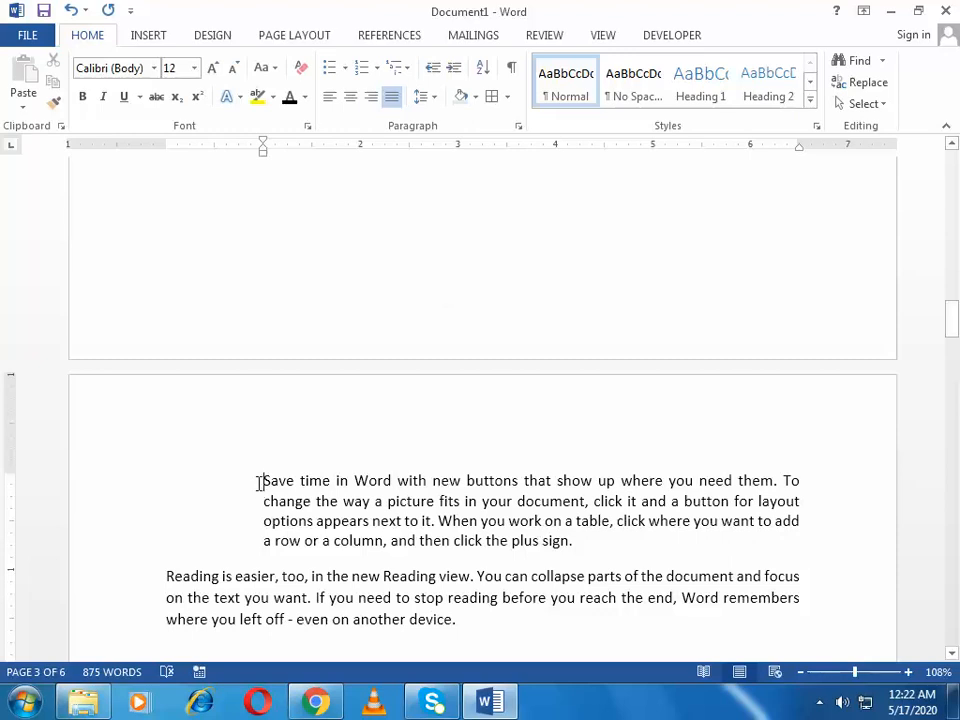
Review the pagination options of the "Save time in Word" paragraph on page 3 without changing any
left_click_drag(259, 483, 587, 553)
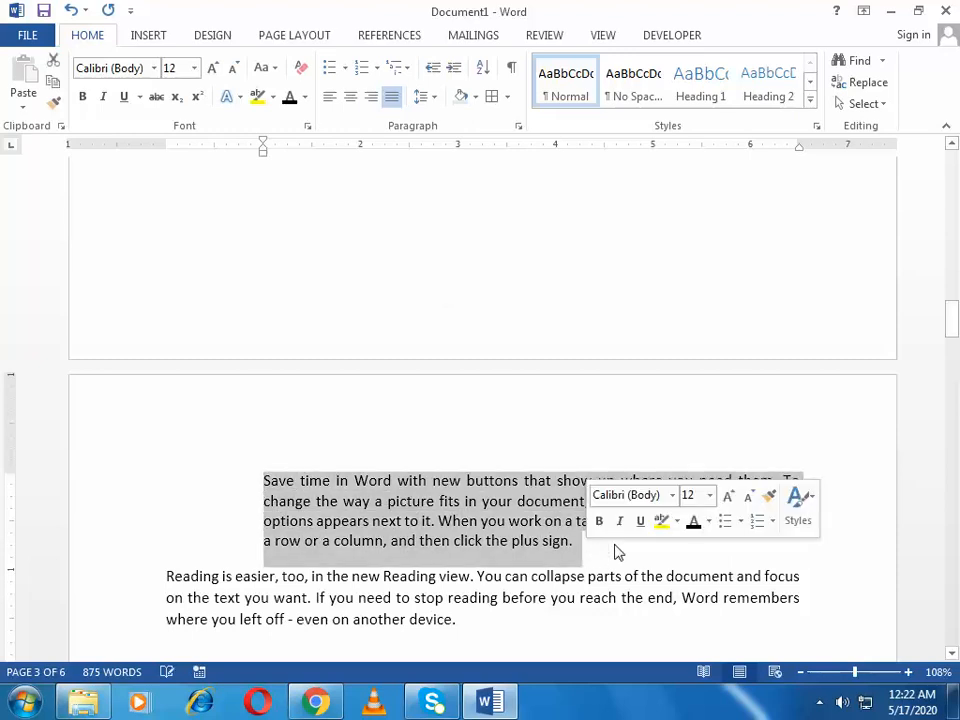
left_click(604, 557)
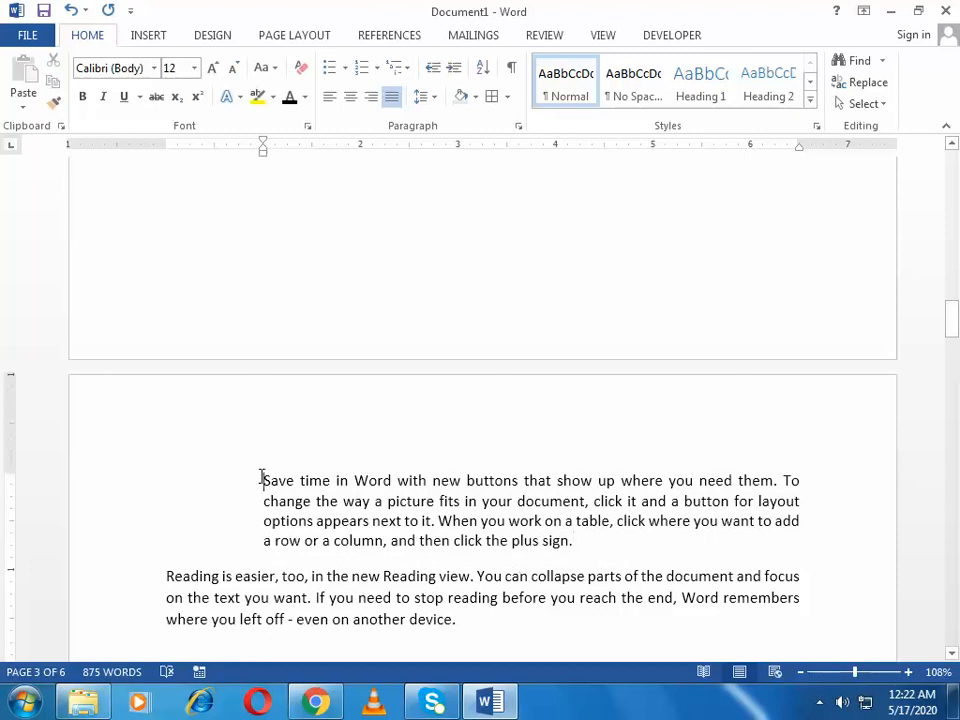
left_click_drag(261, 478, 596, 542)
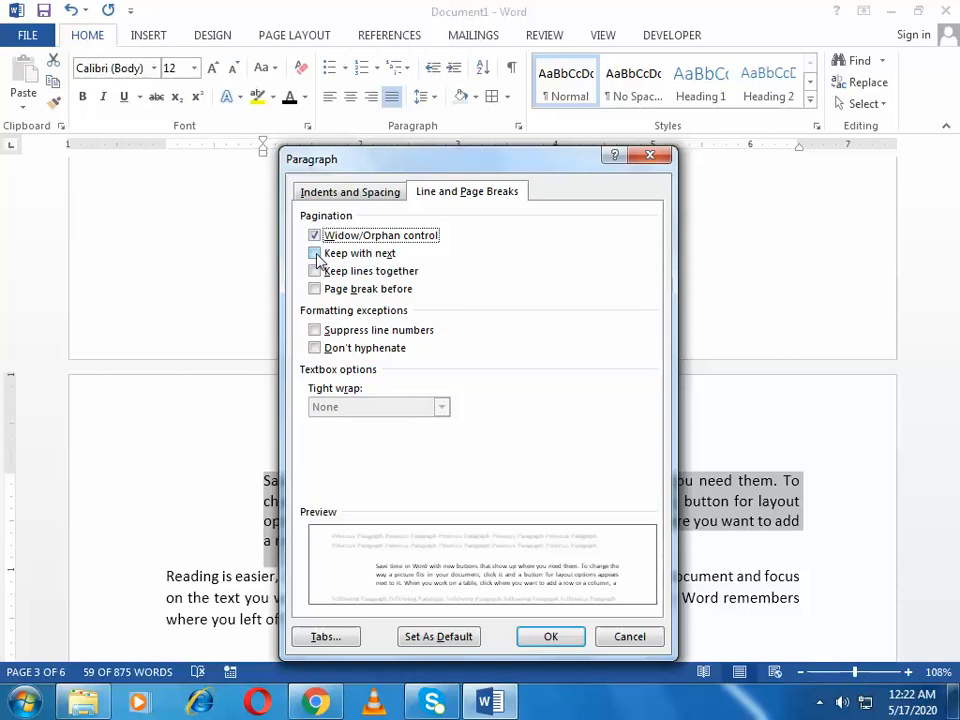
left_click(630, 638)
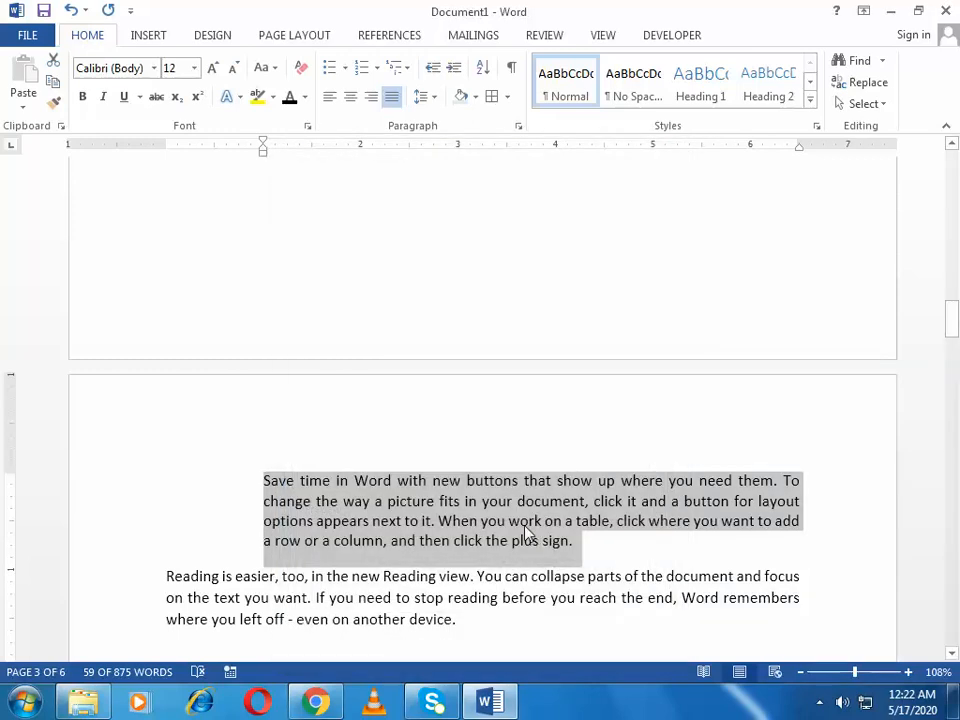
Generate ten paragraphs of sample text at the end of the document with =rand(10)
scroll(484, 513, "down", 5)
scroll(476, 499, "down", 15)
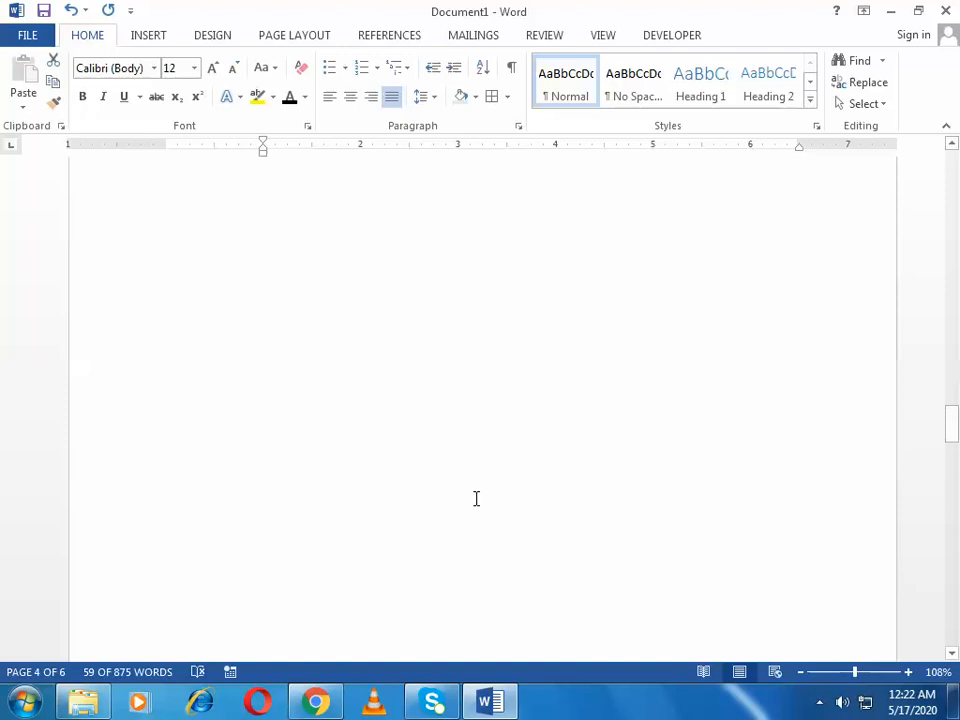
key("ctrl+End")
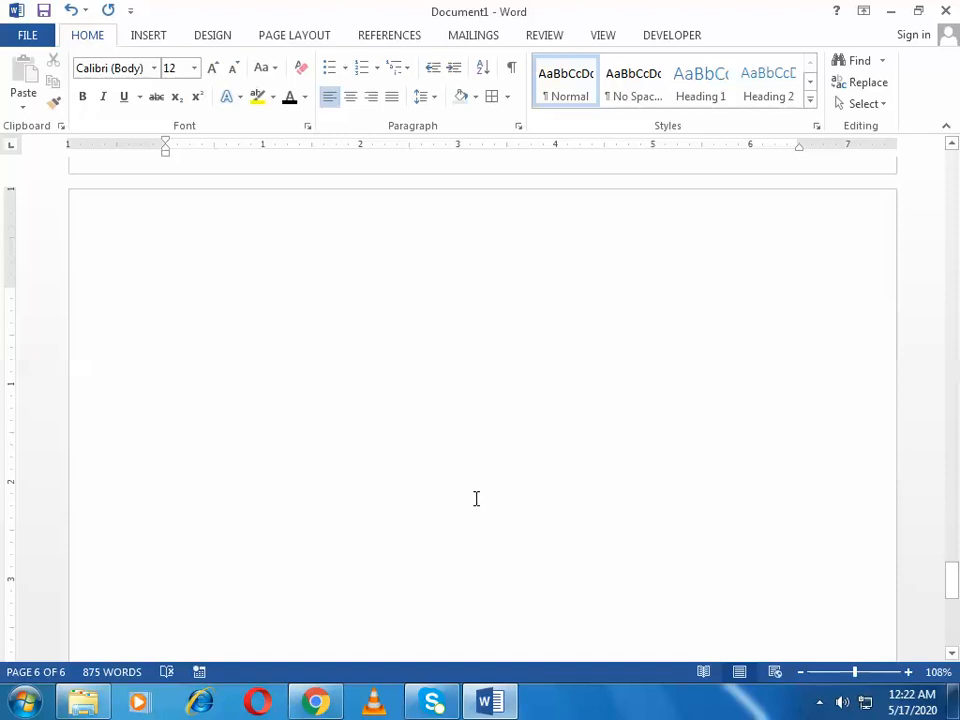
type("=rand(10")
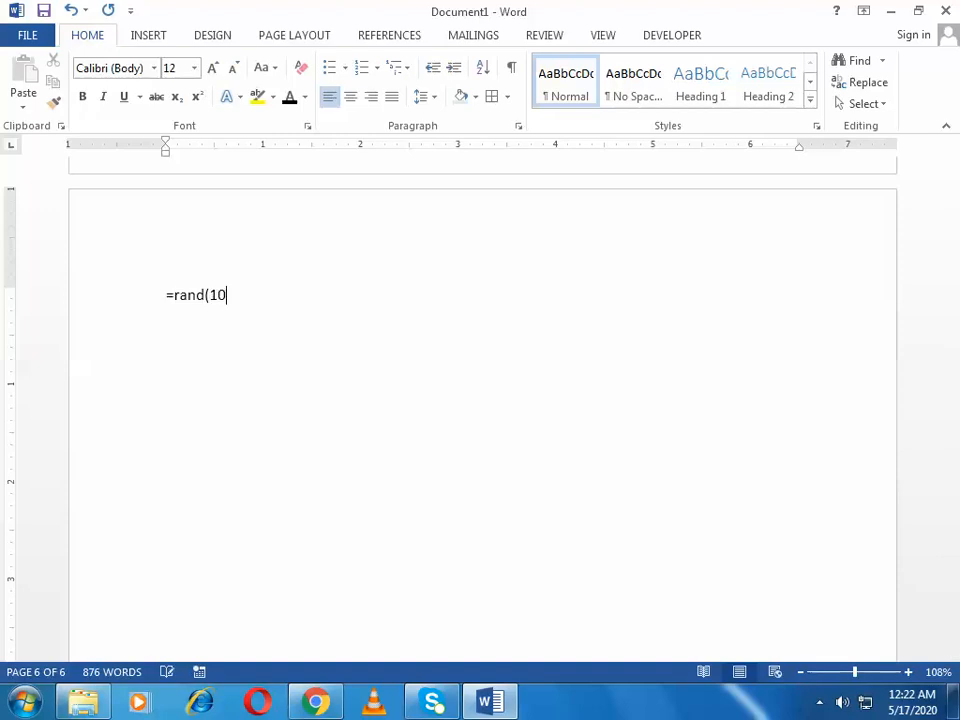
type(")")
key("Return")
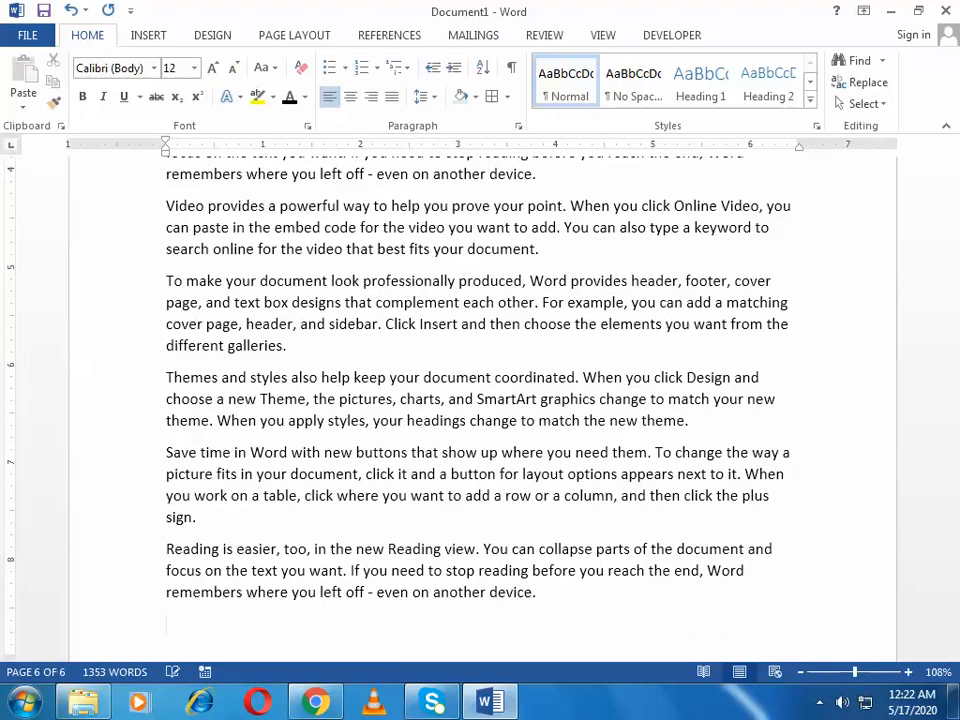
scroll(482, 408, "up", 6)
scroll(480, 400, "up", 4)
scroll(480, 400, "down", 11)
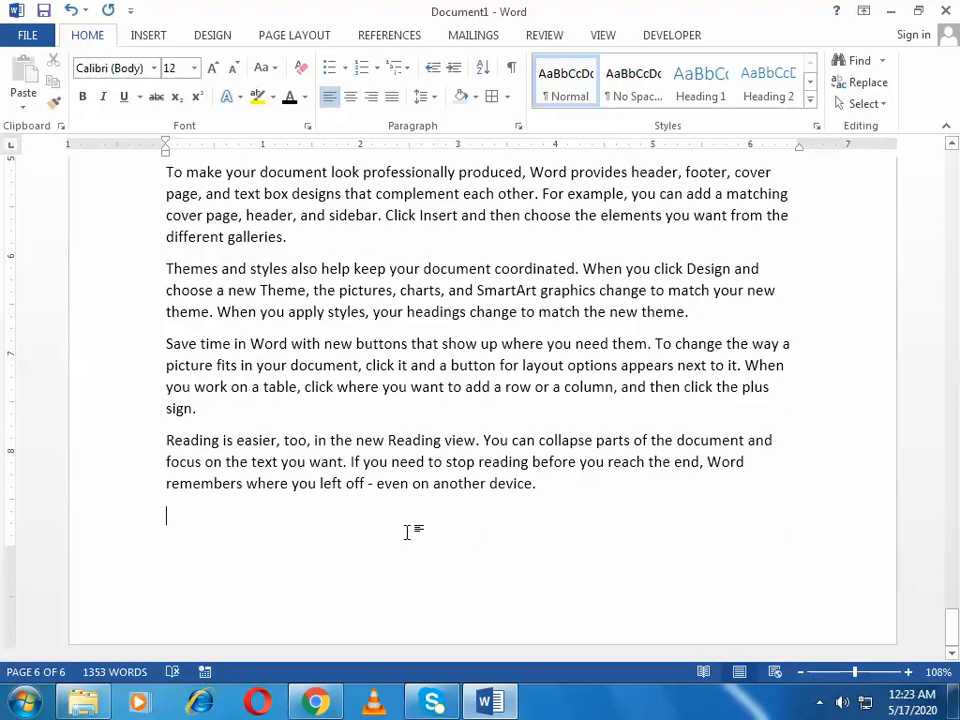
Turn on "Keep with next" for all the generated sample paragraphs on page 6
scroll(406, 529, "up", 6)
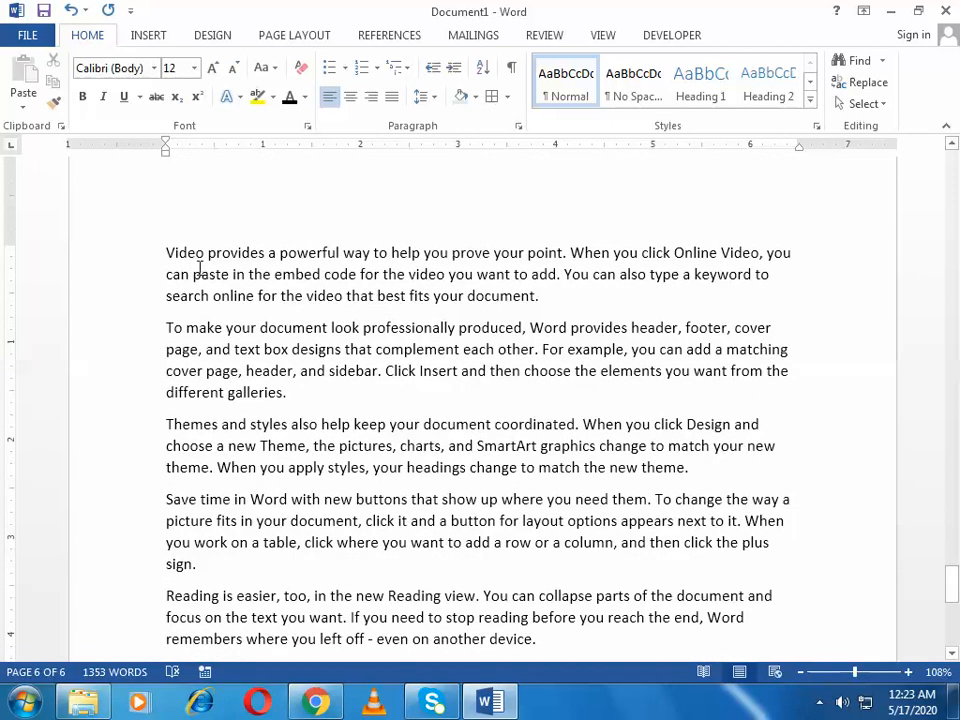
left_click_drag(165, 252, 588, 497)
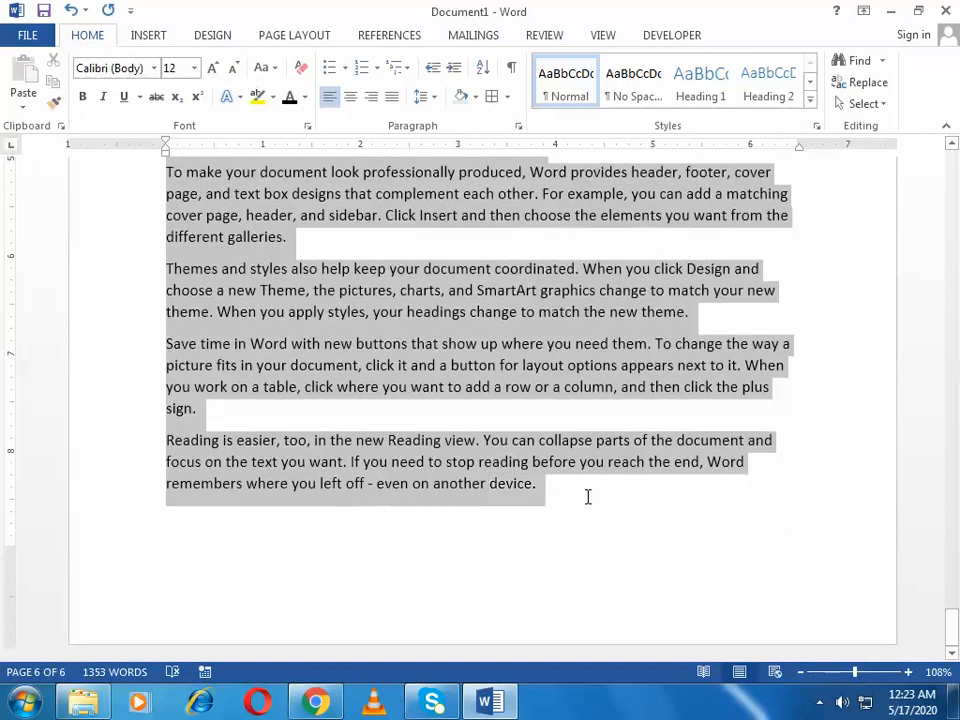
left_click(519, 127)
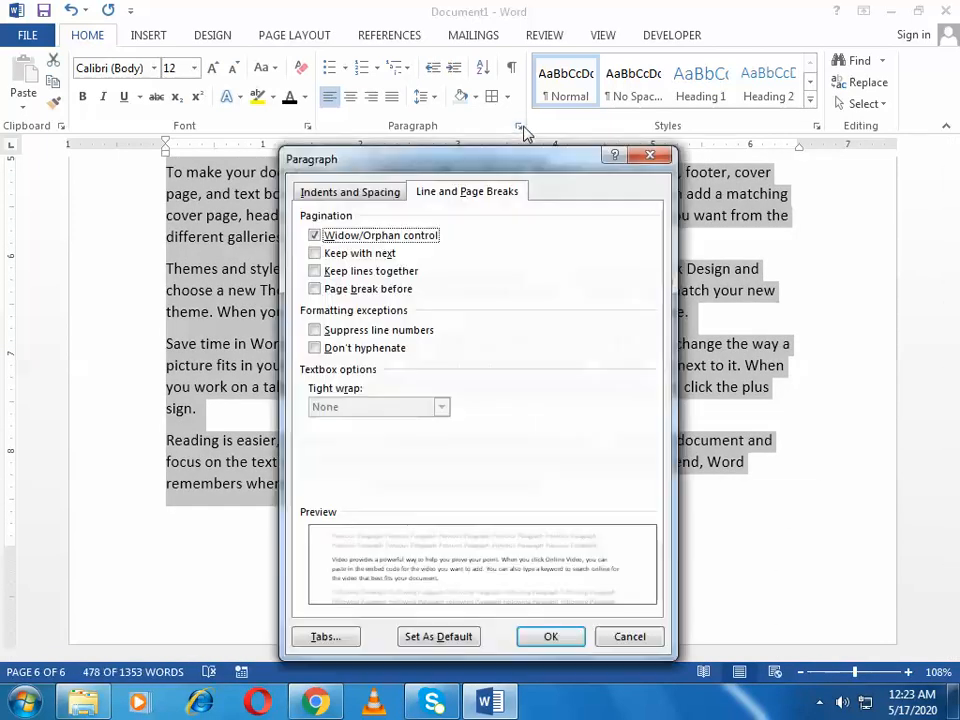
left_click(316, 255)
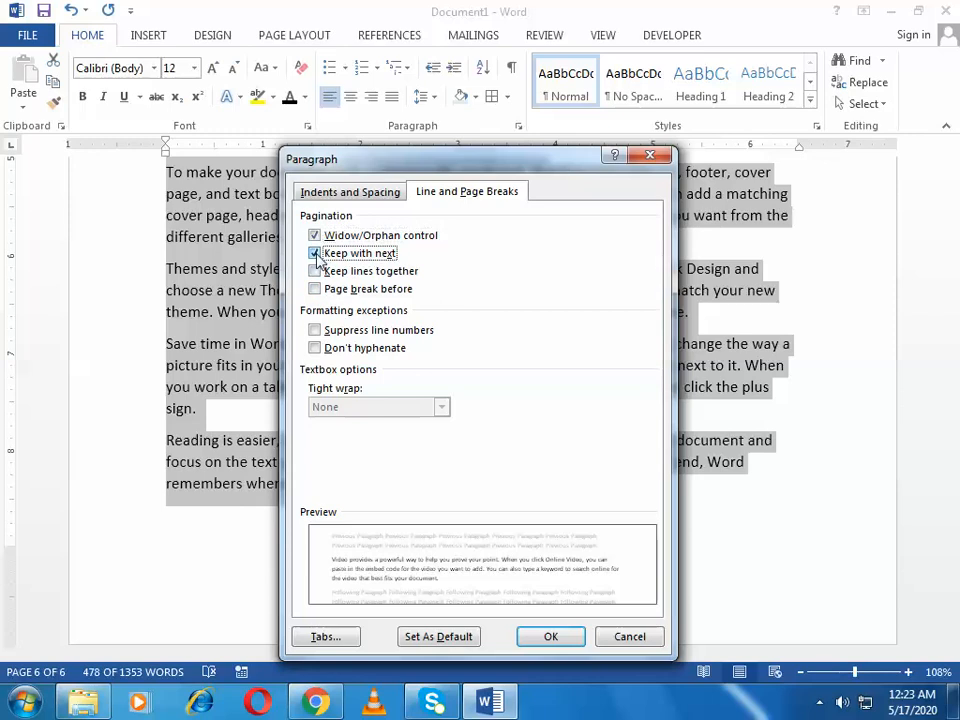
left_click(544, 634)
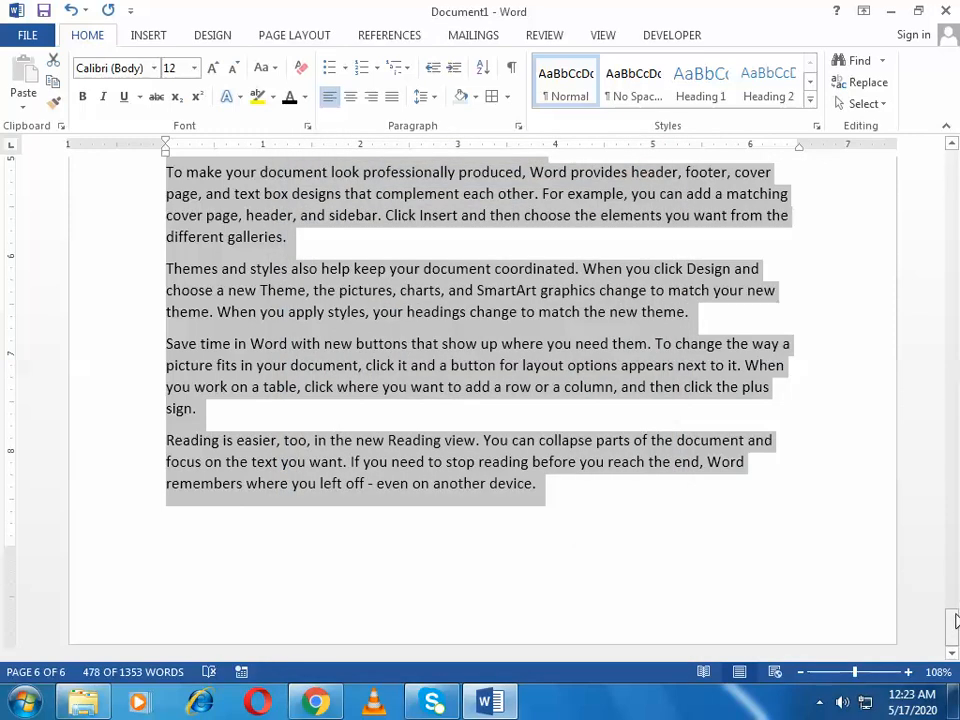
Read the explanation of "Keep with next" and "Keep lines together" on page 1, and return to the generated paragraphs
left_click_drag(954, 632, 940, 190)
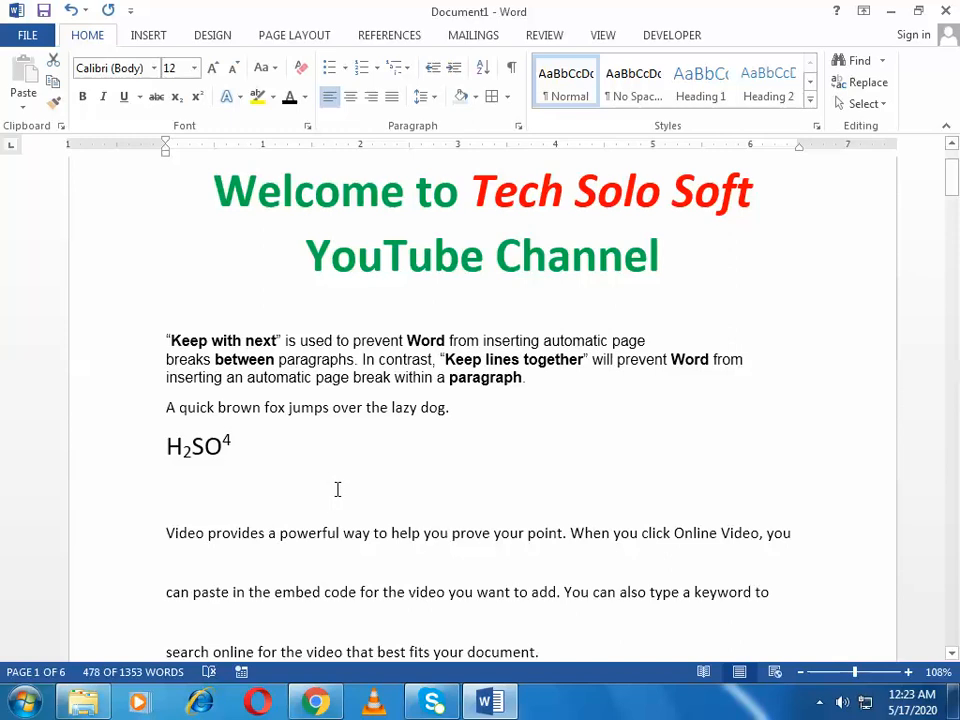
left_click_drag(951, 178, 953, 632)
scroll(440, 395, "up", 1)
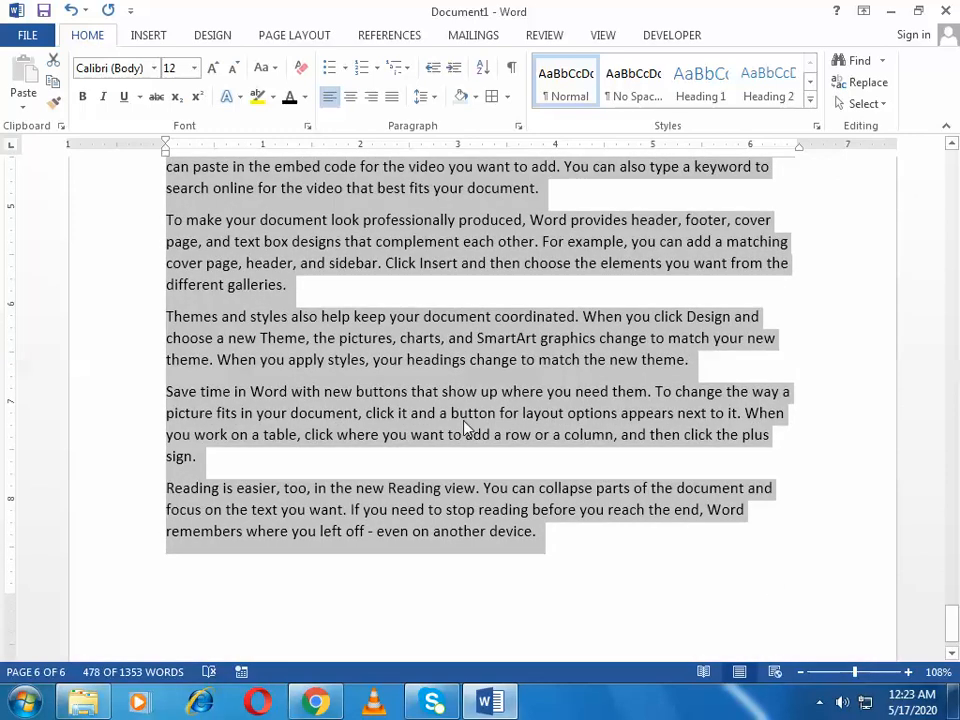
scroll(383, 425, "up", 4)
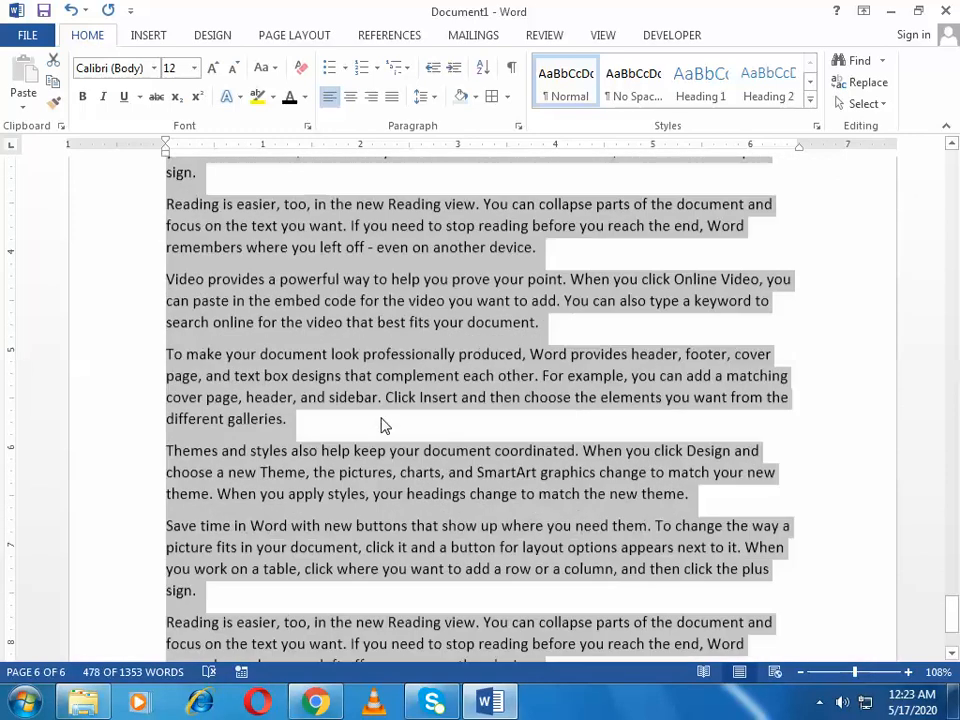
scroll(383, 425, "up", 4)
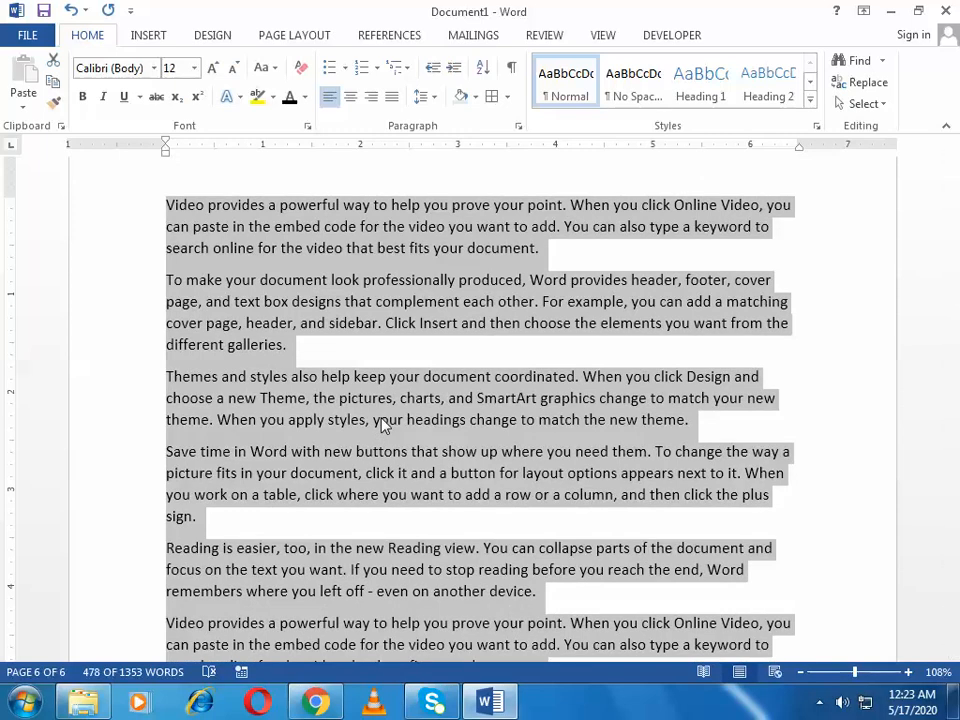
Insert several empty lines before the first generated paragraph on page 6 to push the last sample paragraphs onto the next page
left_click(355, 358)
scroll(340, 335, "up", 3)
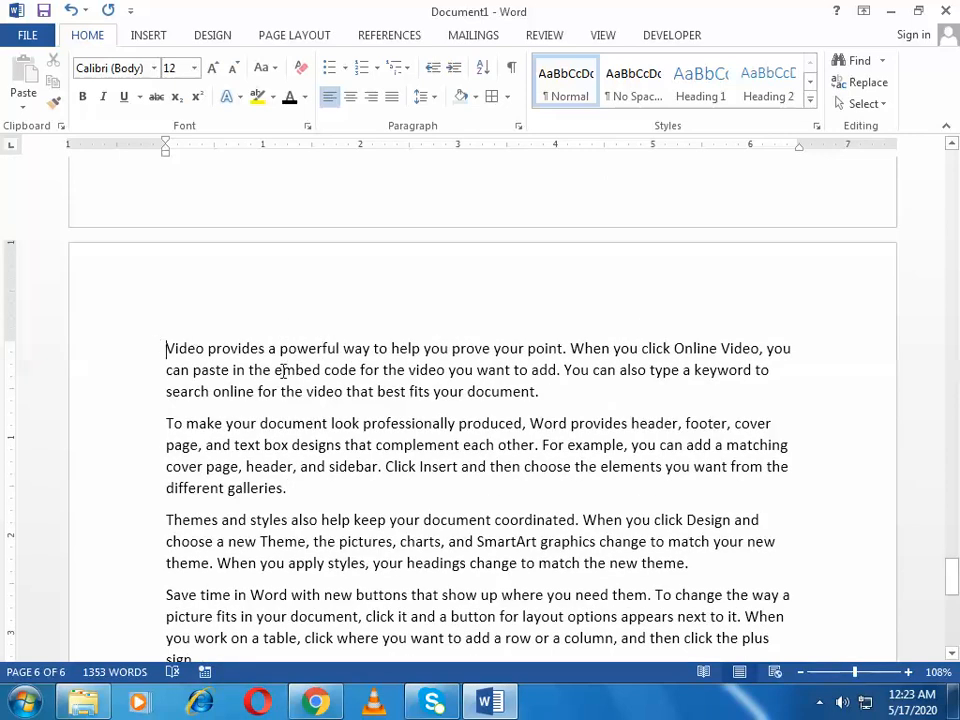
scroll(284, 371, "down", 3)
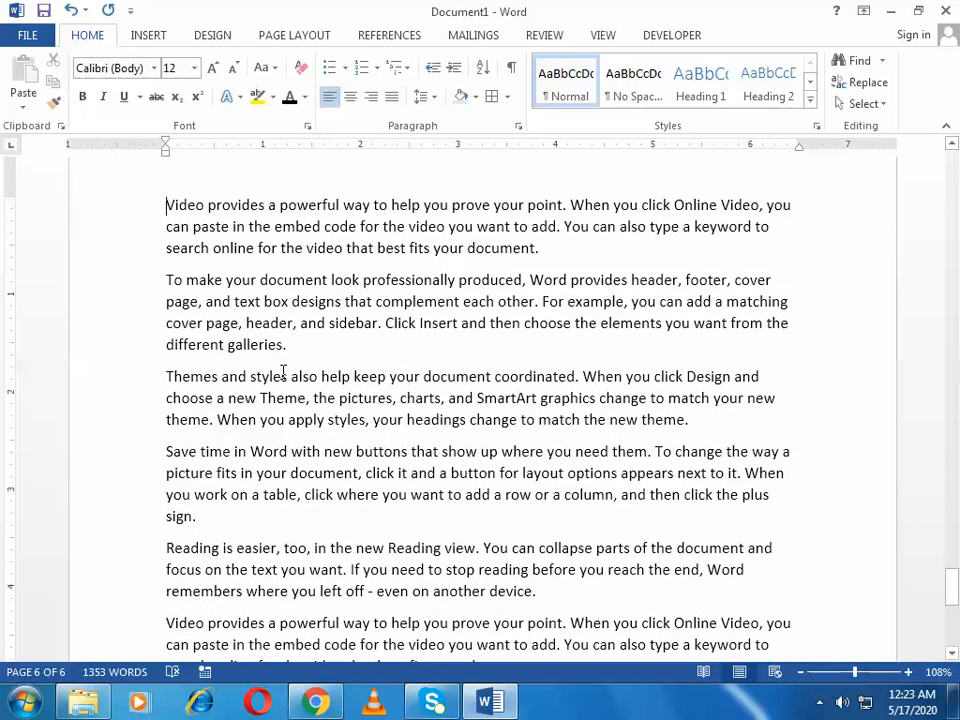
key("Return")
scroll(480, 400, "down", 12)
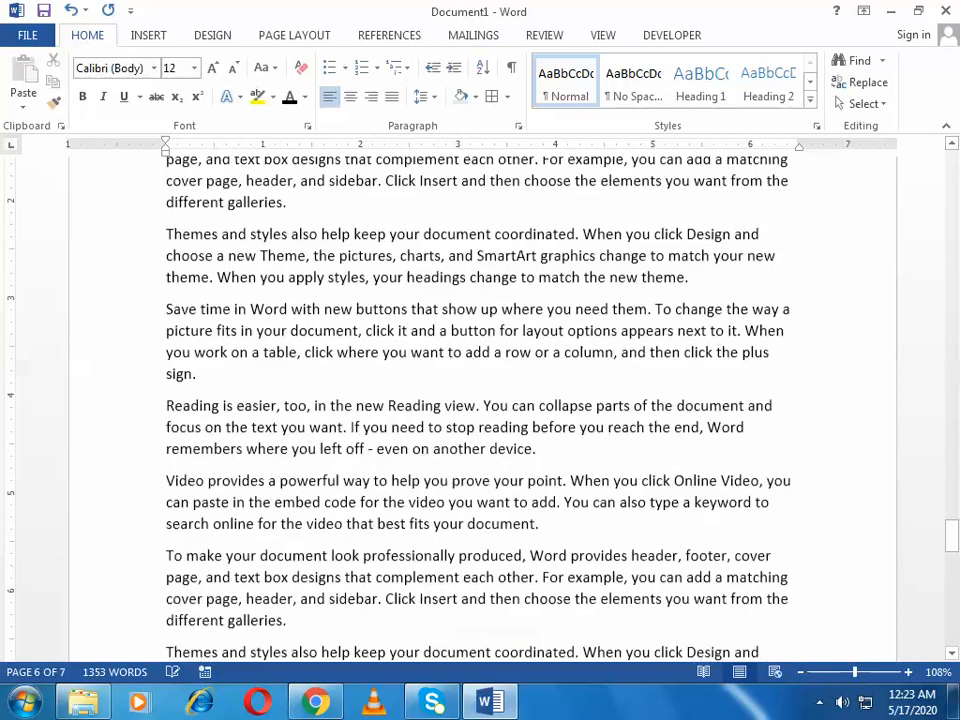
scroll(480, 400, "up", 3)
scroll(480, 400, "up", 9)
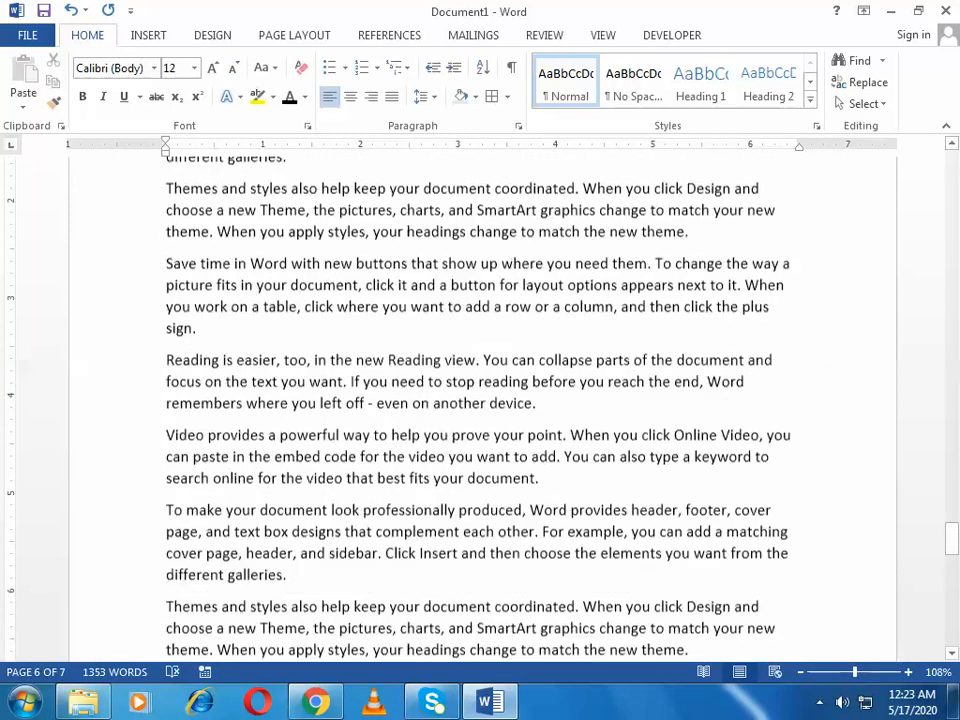
key("Return")
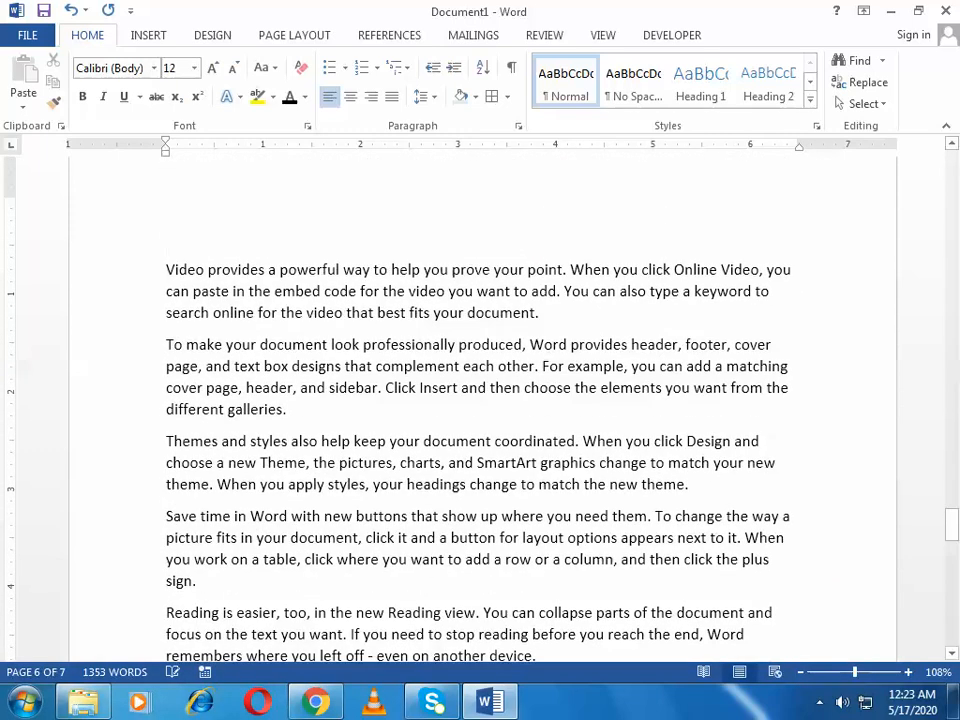
key("Return")
key("Return")
key("Return")
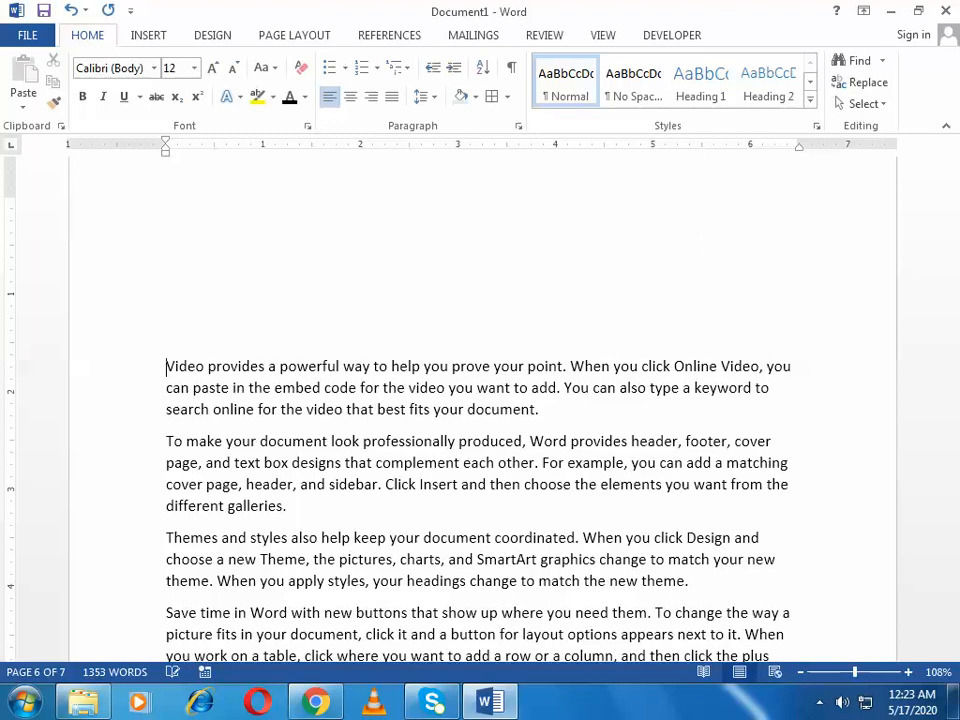
key("Return")
scroll(289, 371, "down", 6)
scroll(291, 373, "down", 5)
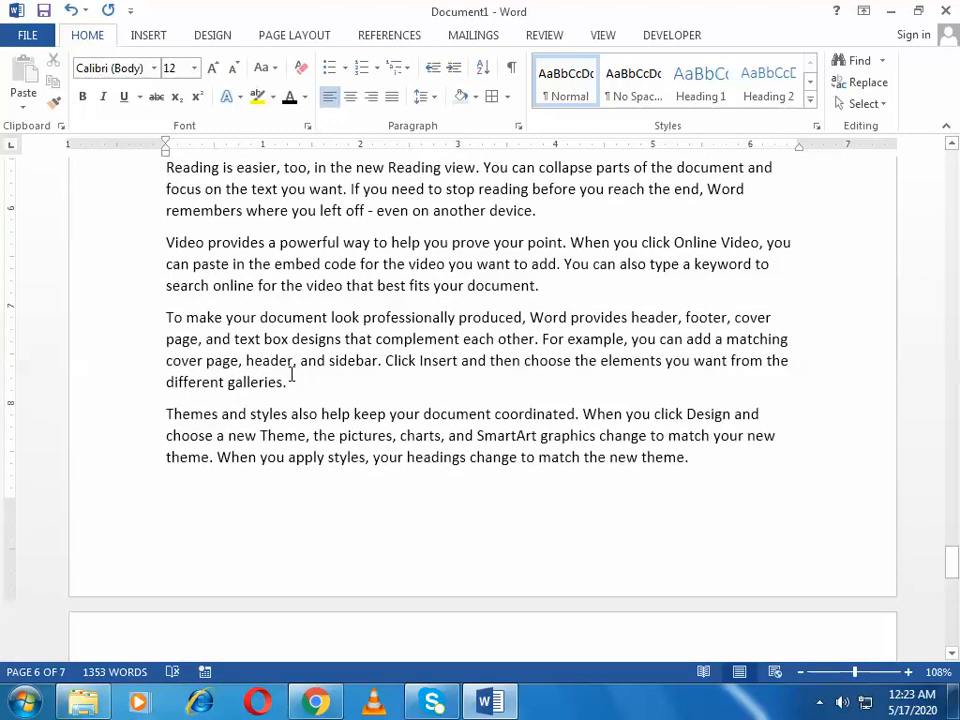
Insert about eight more empty lines before the first generated paragraph on page 6 and check how the sample paragraphs split across pages 6 and 7
key("Return")
key("Return")
key("Return")
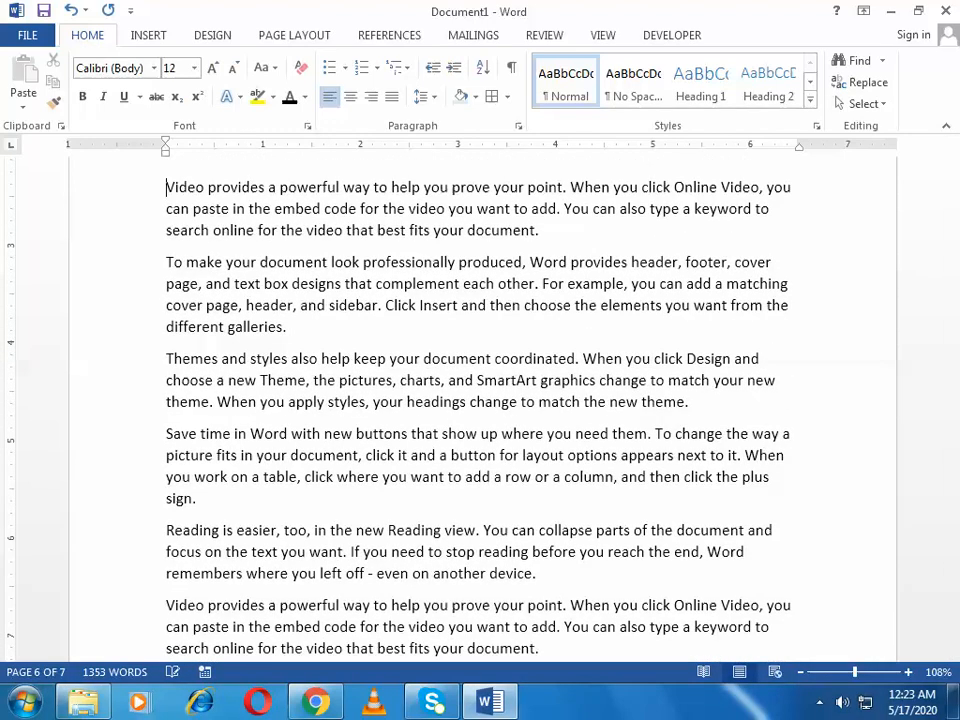
key("Return")
key("Return")
key("Return")
key("Return")
key("Return")
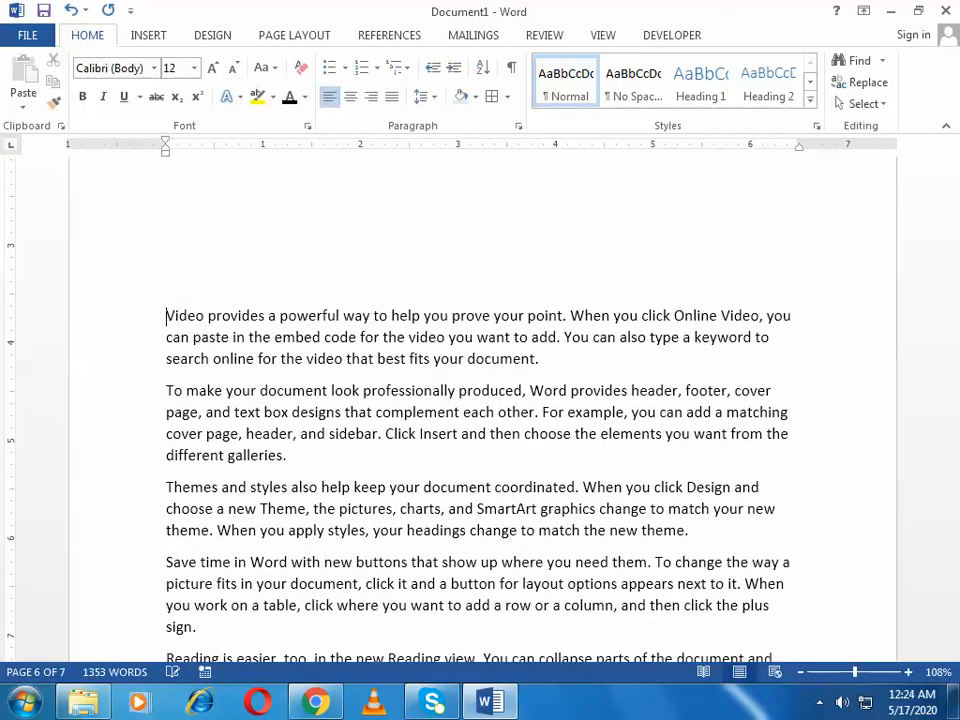
scroll(480, 400, "down", 14)
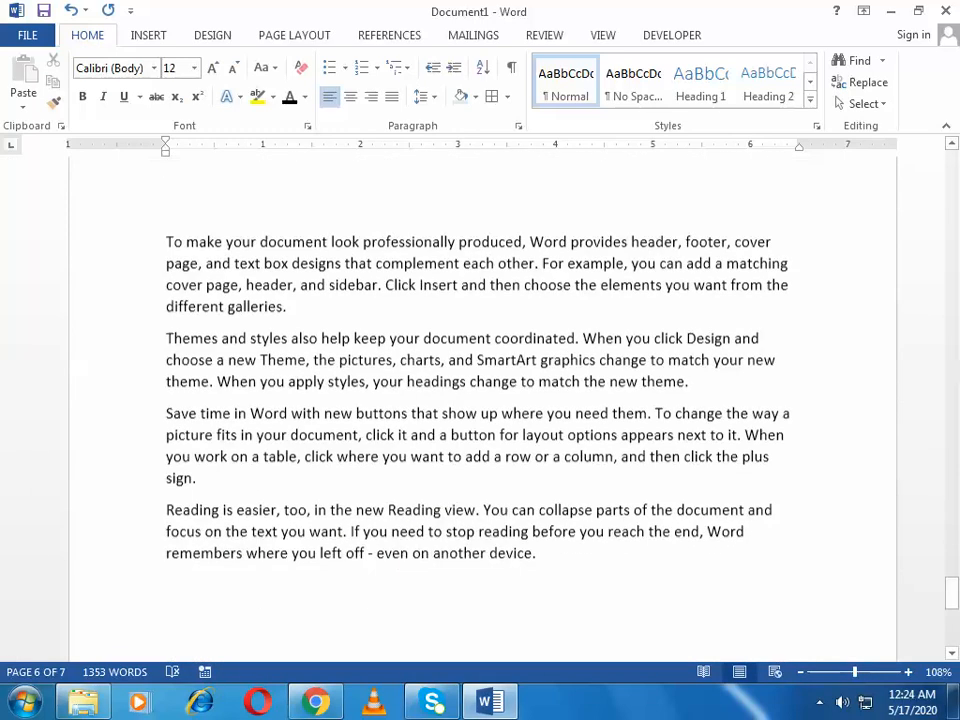
scroll(480, 400, "down", 1)
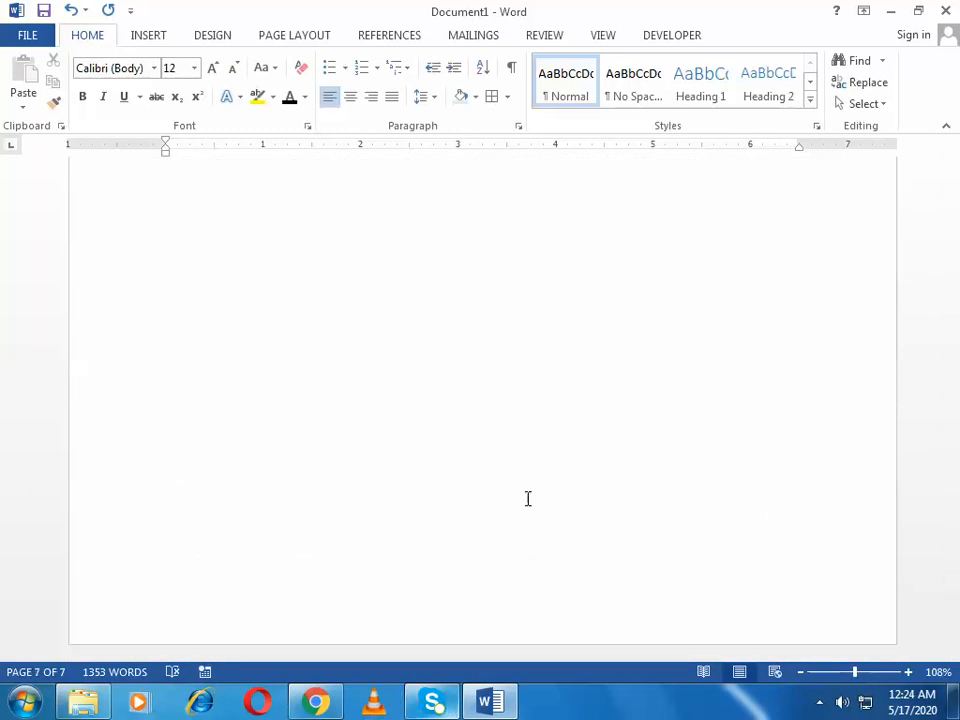
scroll(469, 490, "up", 5)
scroll(469, 490, "up", 15)
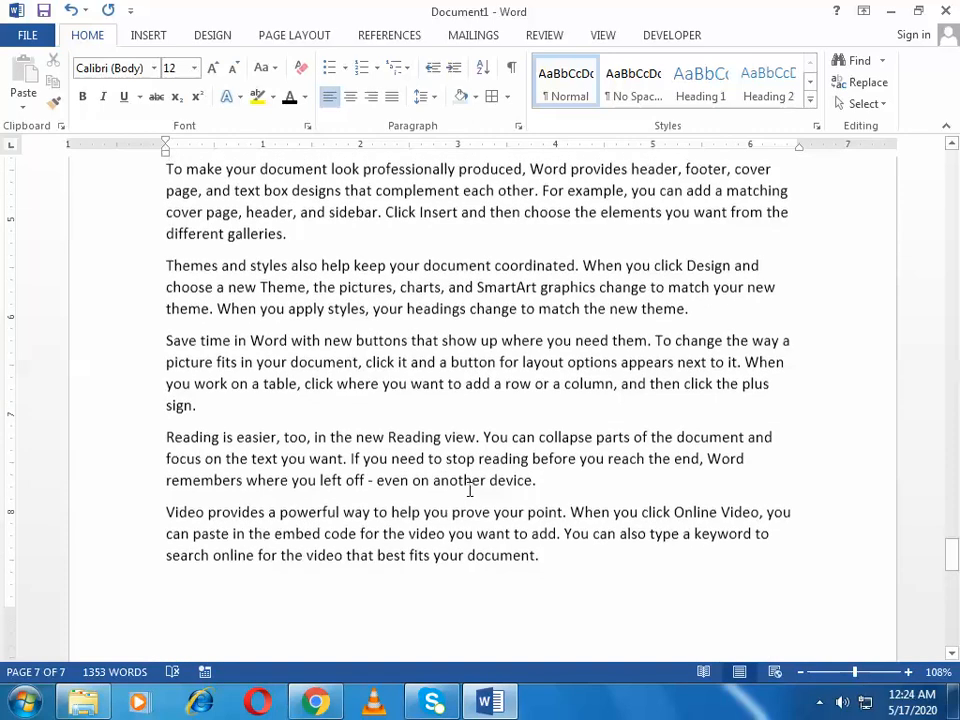
Turn on "Keep with next" for the generated sample paragraphs on pages 6 and 7, including the empty line at the end
left_click_drag(162, 428, 640, 660)
scroll(460, 557, "down", 3)
left_click_drag(460, 557, 579, 503)
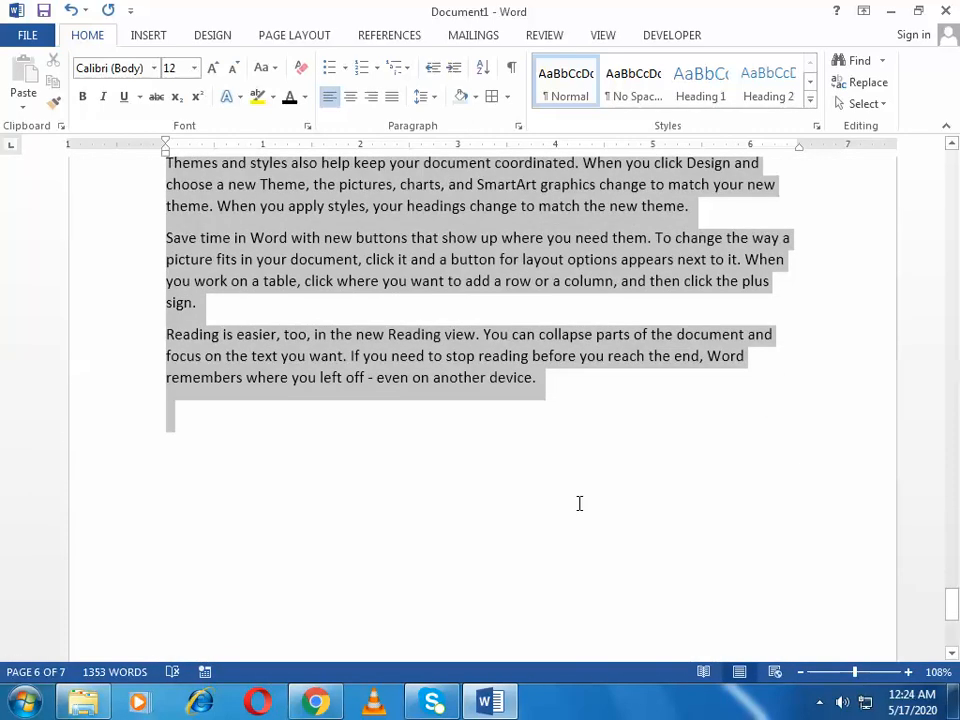
left_click(518, 127)
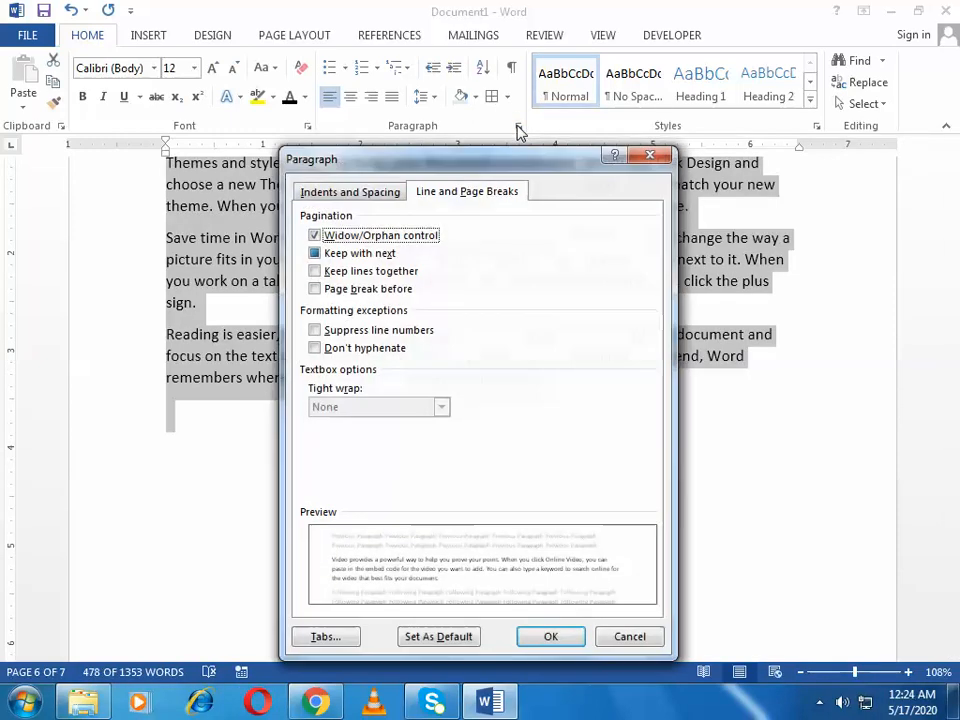
left_click(315, 254)
left_click(550, 636)
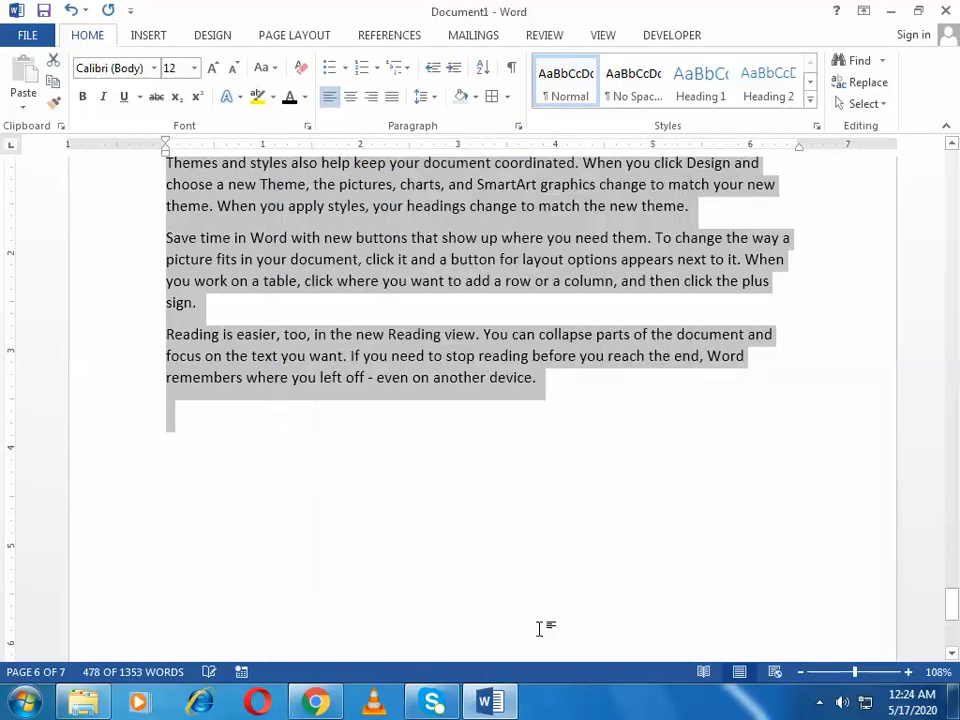
left_click(348, 310)
scroll(388, 388, "up", 3)
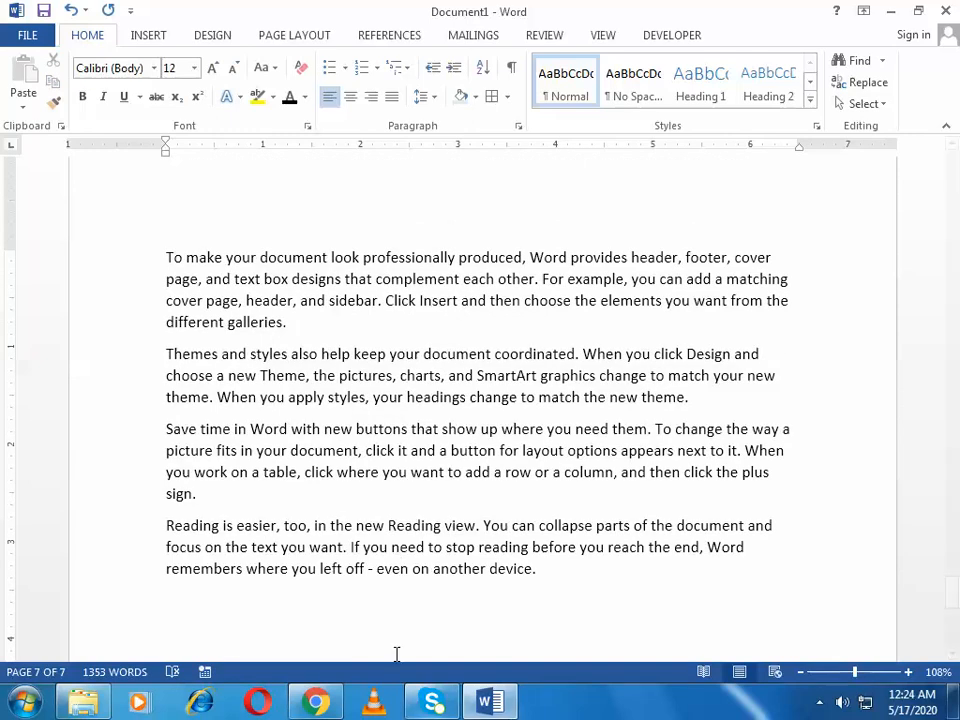
For the last two sample paragraphs on page 7, turn off "Keep with next" and turn on "Keep lines together"
left_click_drag(180, 443, 613, 583)
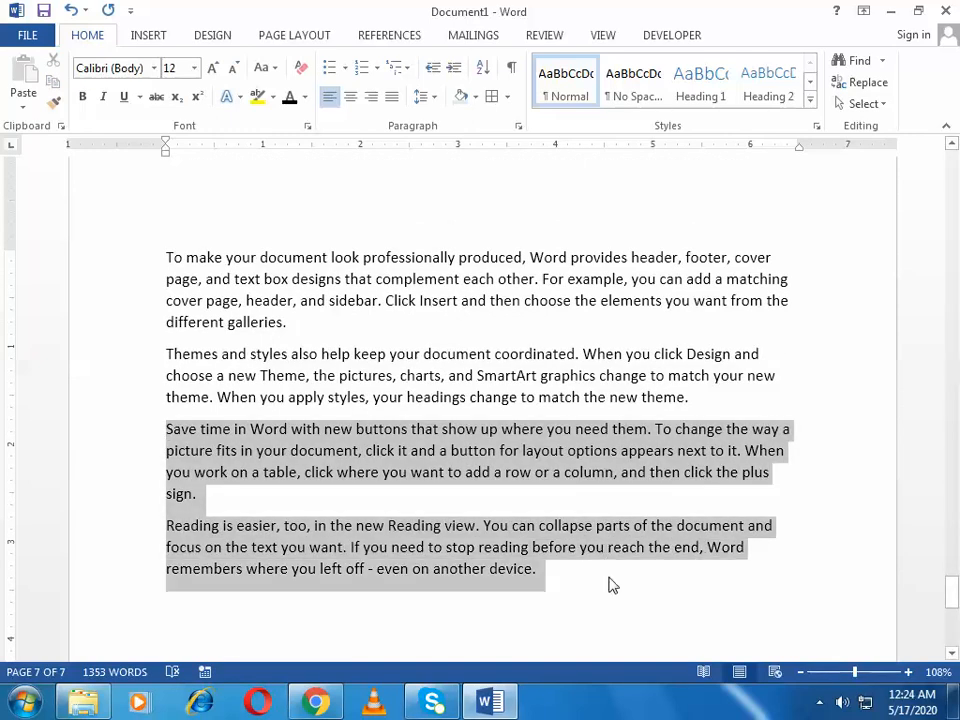
left_click(518, 126)
left_click(316, 254)
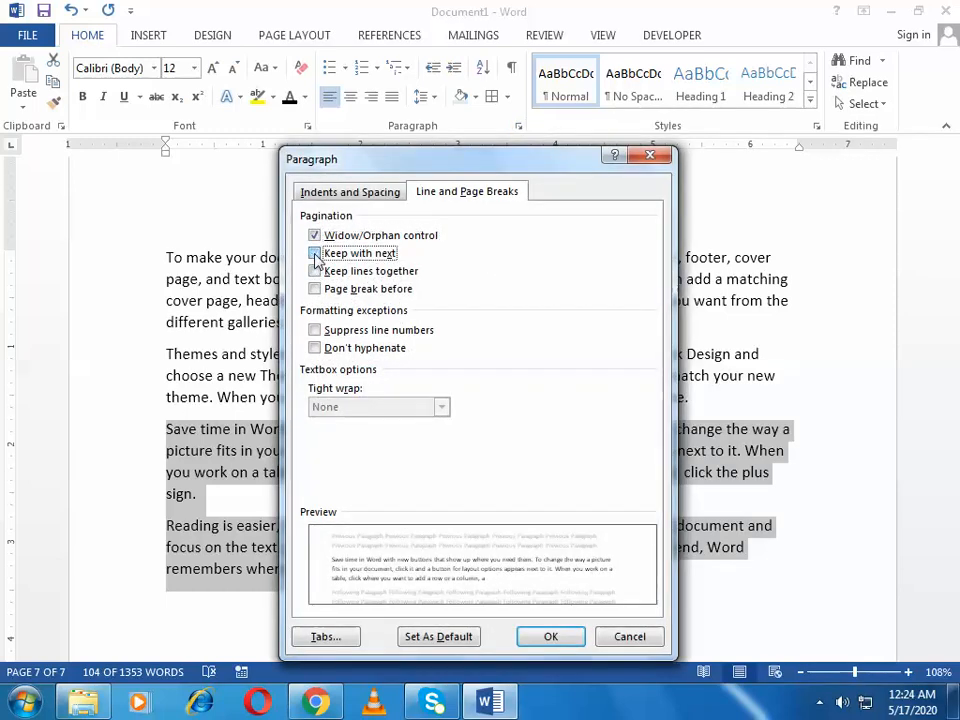
left_click(316, 271)
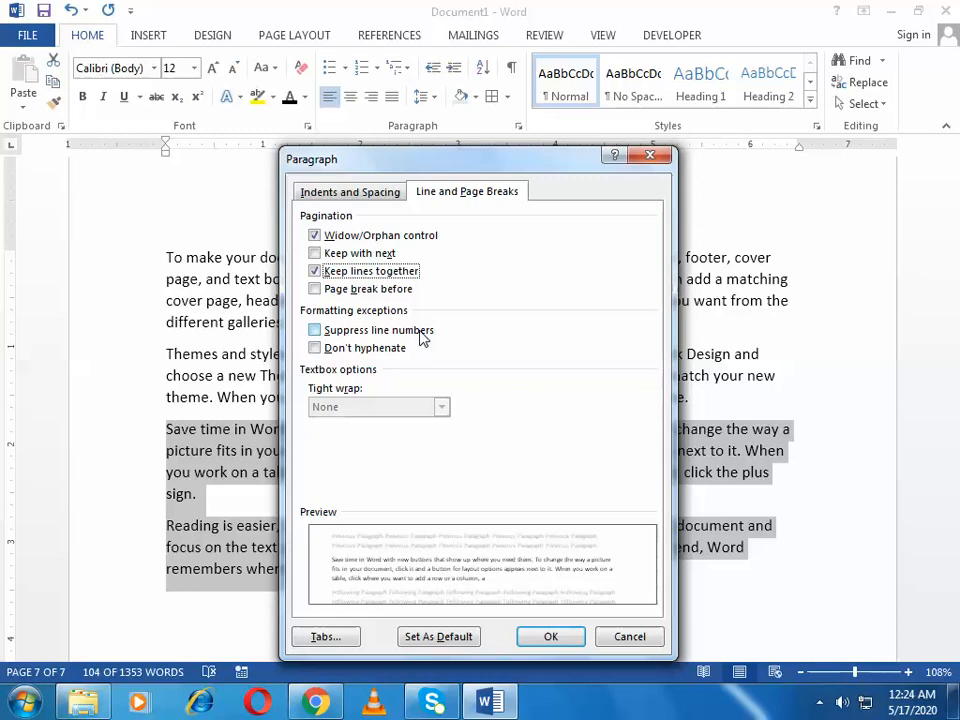
left_click(550, 636)
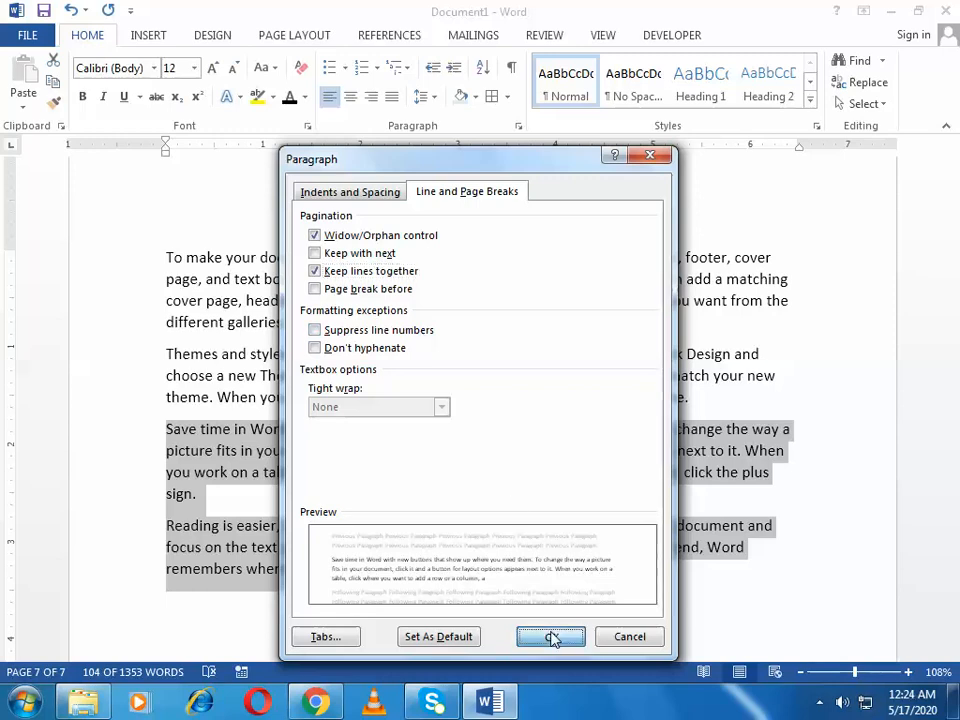
left_click(360, 516)
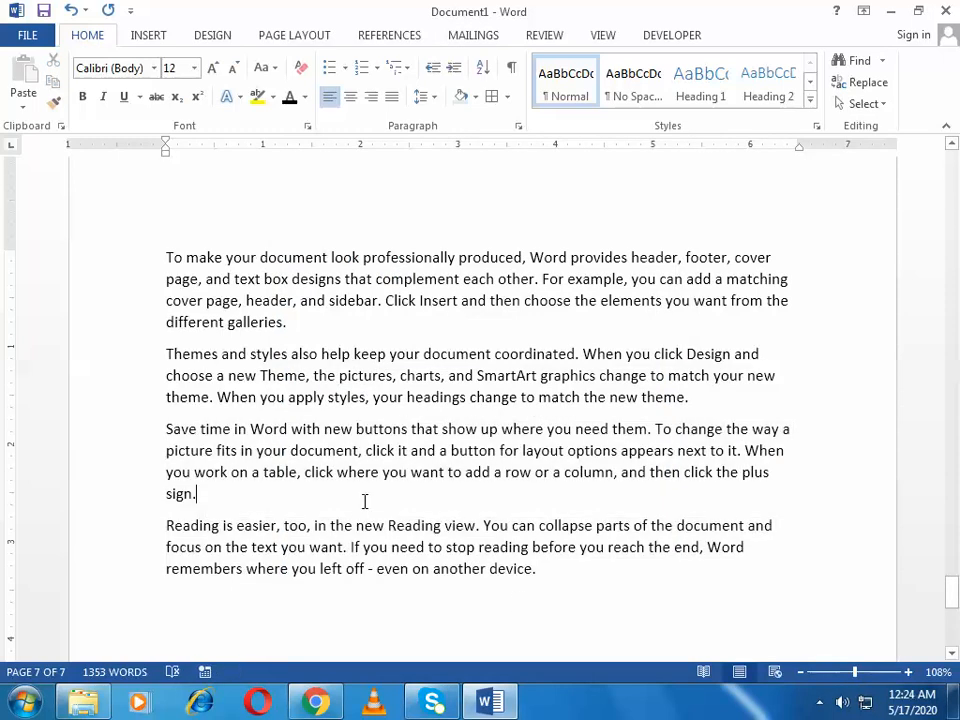
Extend the last paragraph, "Reading is easier", with filler text such as "sdfsdf sdfsdf" until it runs to five lines
left_click(537, 572)
type("fsd")
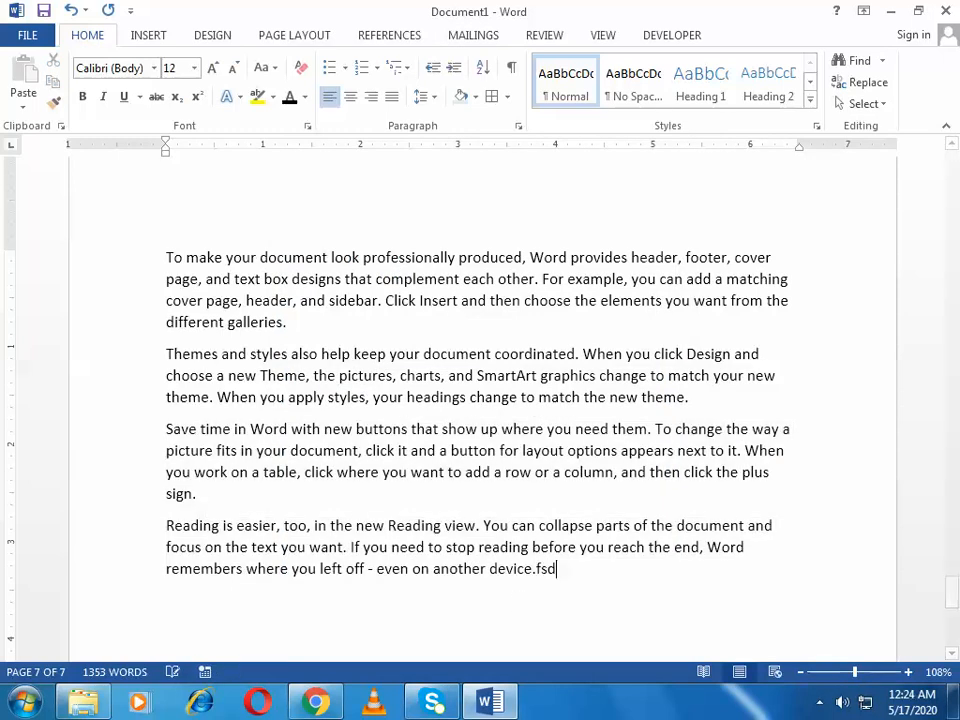
type("fsdfs sdfsdfsf sdfsdfsd")
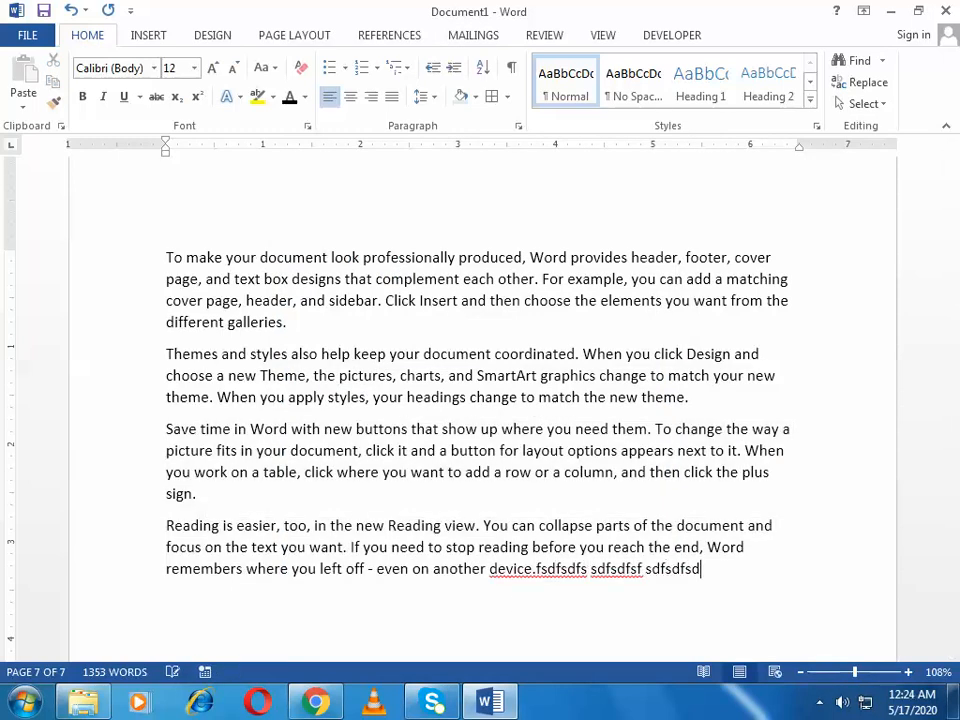
type(" sdfsd")
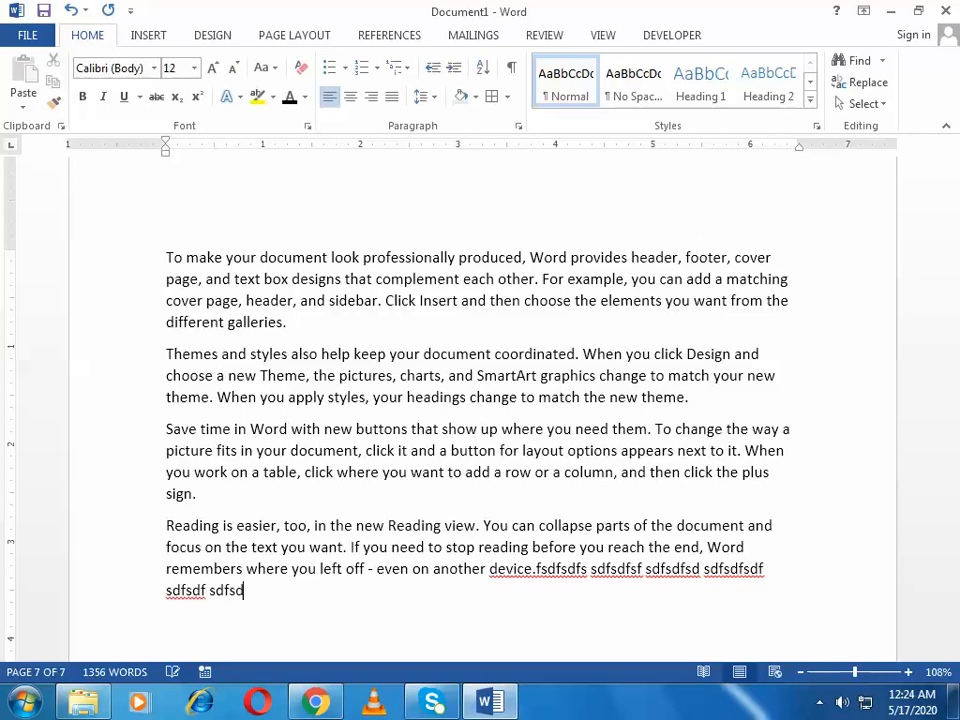
type("fsdf sdfsdf sdfsdf sdfsdf sdfsdf sdfsf")
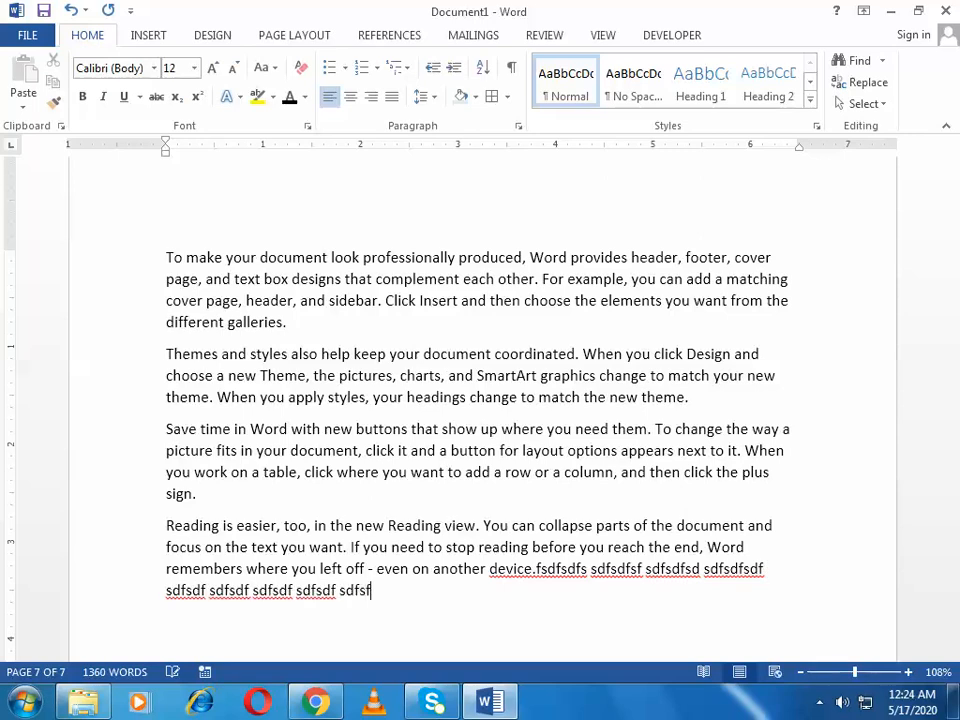
type(" sdsf sdfsdf sdfsdf ")
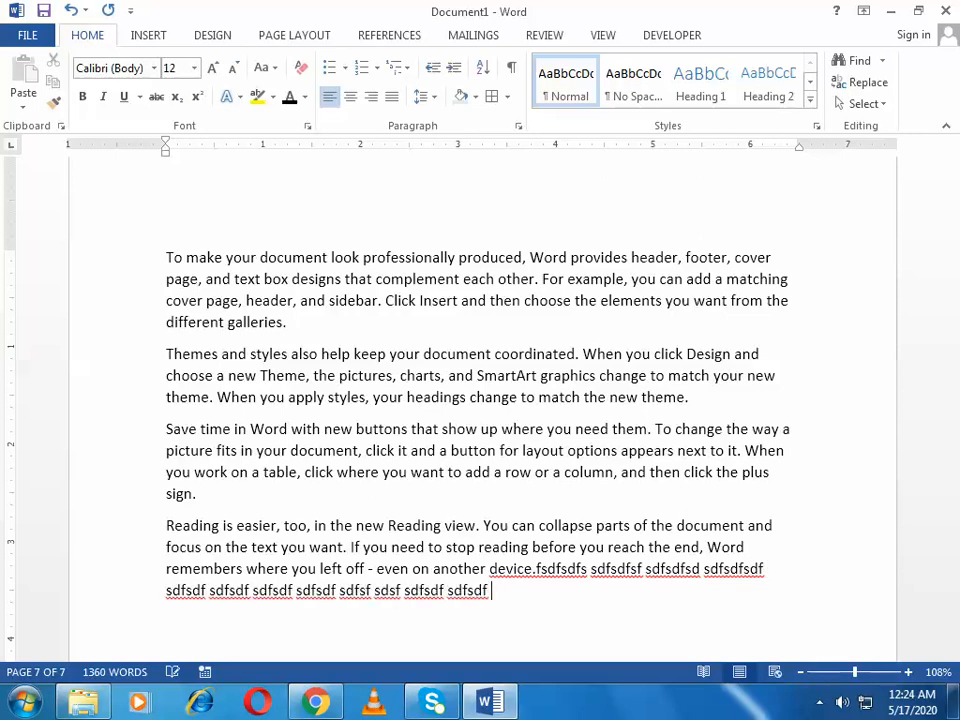
type("sdfsdf sdfsdf sdsdf sd")
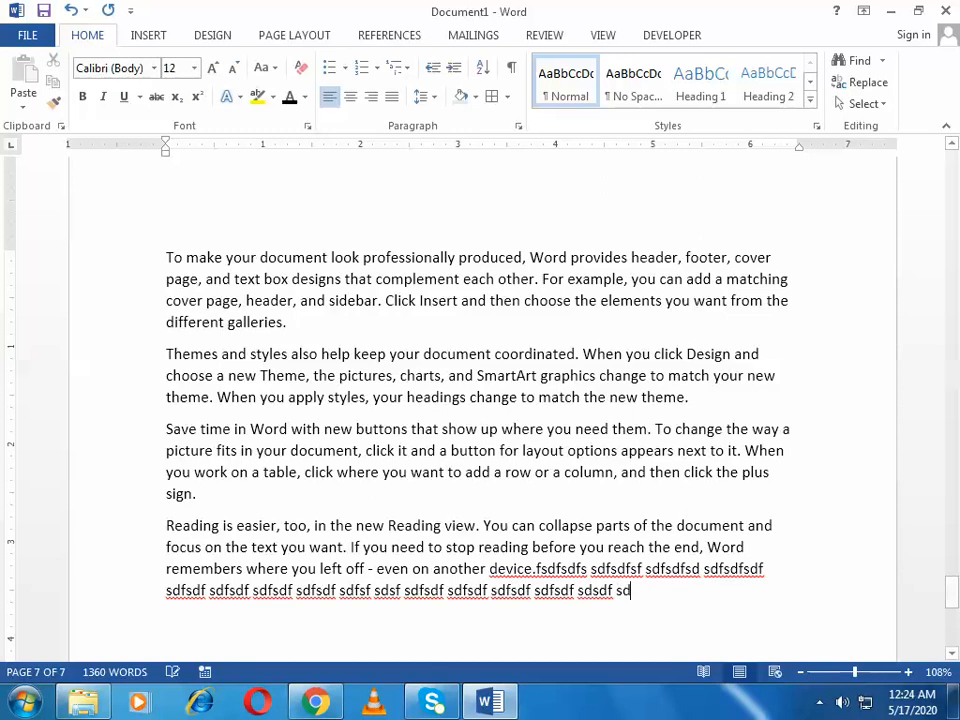
type("fsdf sdsdf sdfsf sdfsdf sdfsd sdfsdf .")
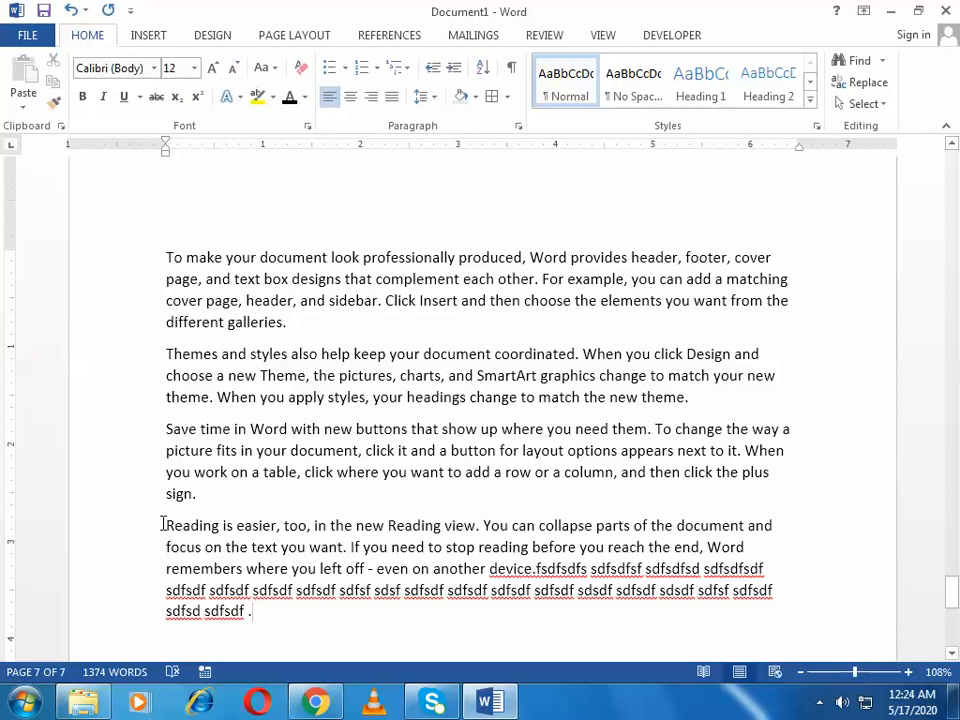
Turn on "Keep lines together" and turn off "Keep with next" for the extended last paragraph and the empty line below it
left_click_drag(184, 540, 283, 634)
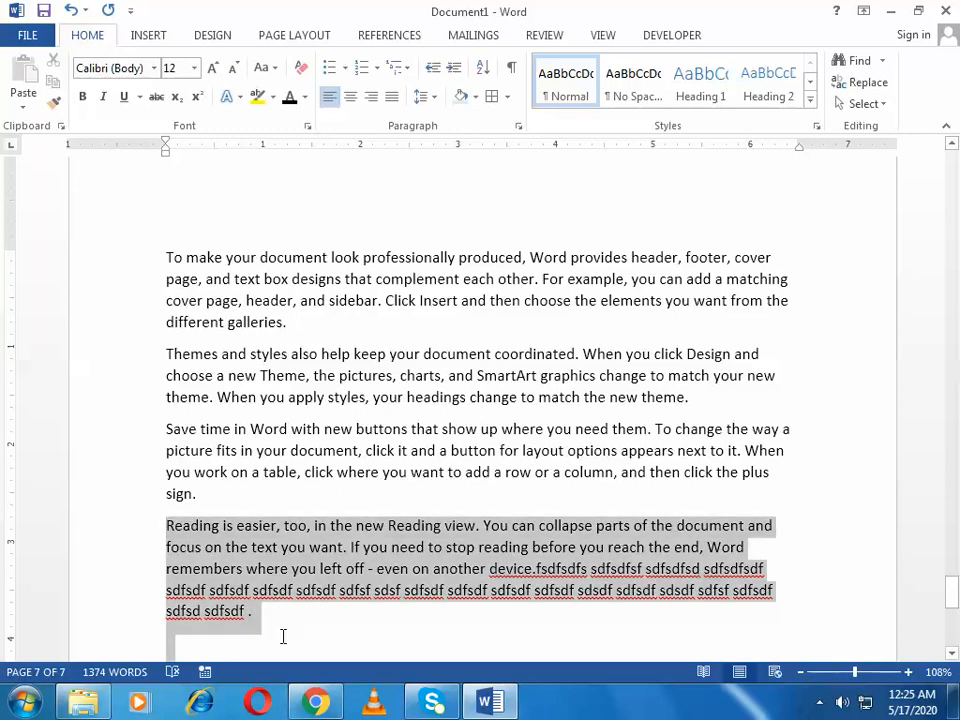
left_click(519, 127)
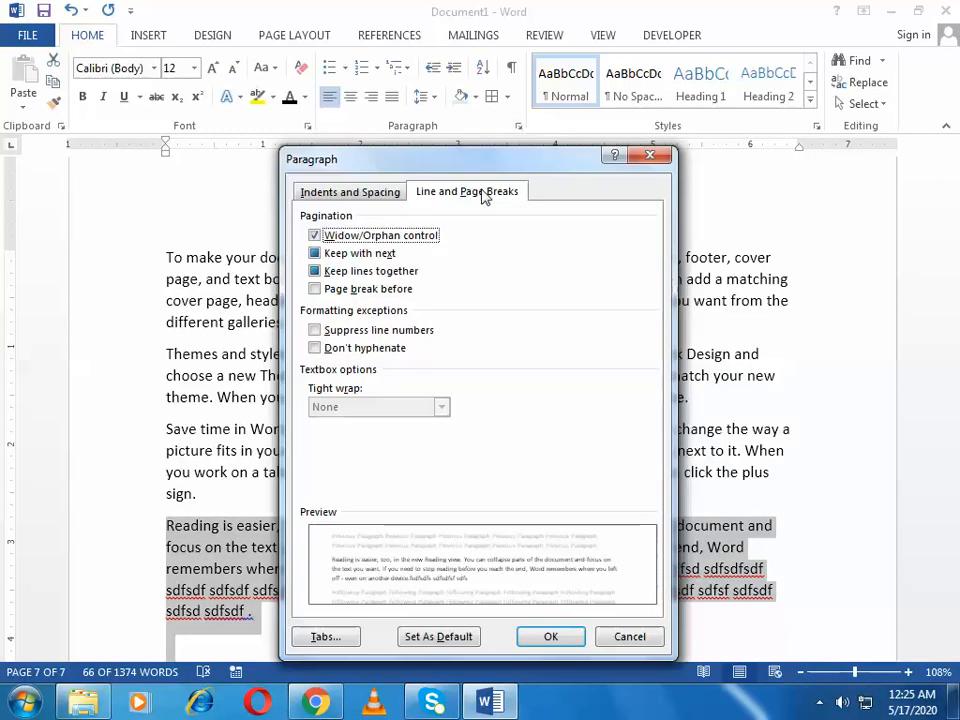
left_click(317, 273)
left_click(314, 254)
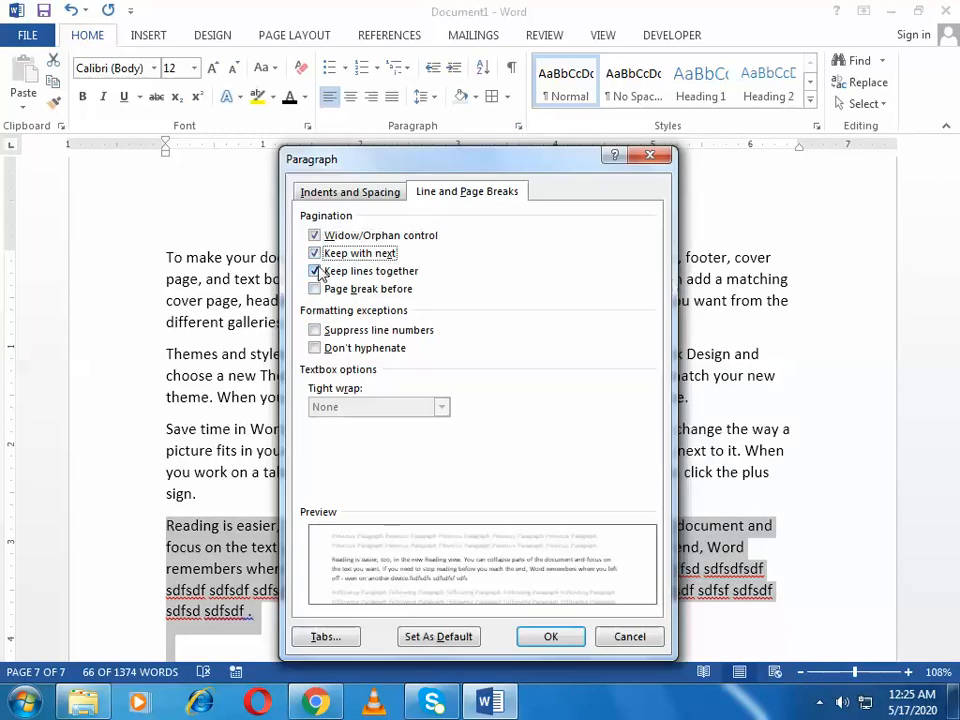
left_click(316, 255)
left_click(551, 636)
left_click(306, 510)
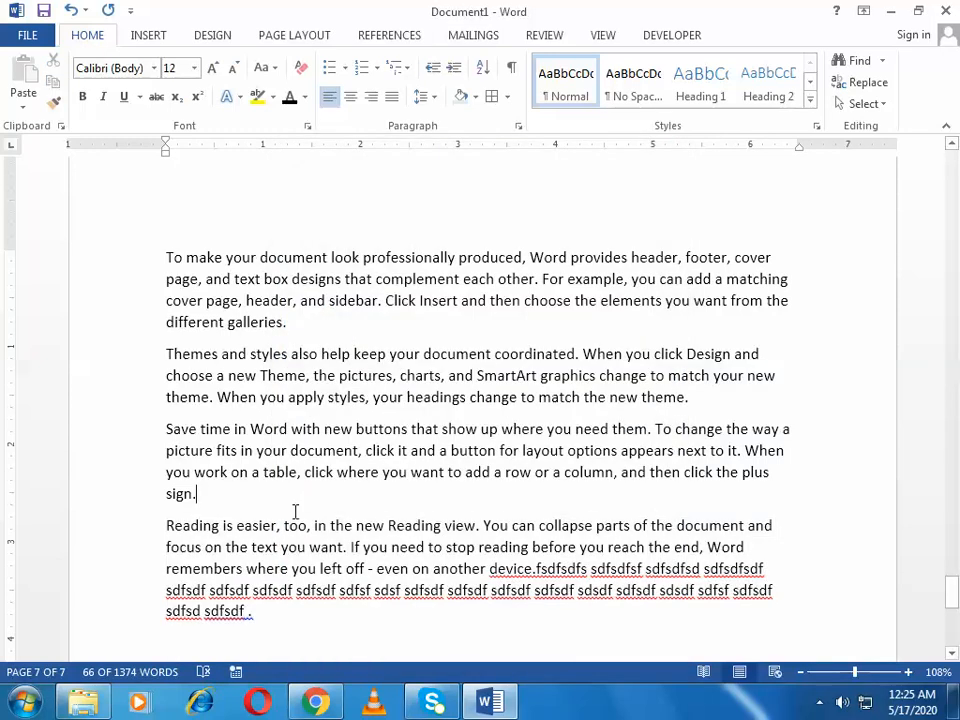
Insert empty lines between the last two sample paragraphs until the whole last paragraph moves onto page 8
scroll(304, 514, "down", 7)
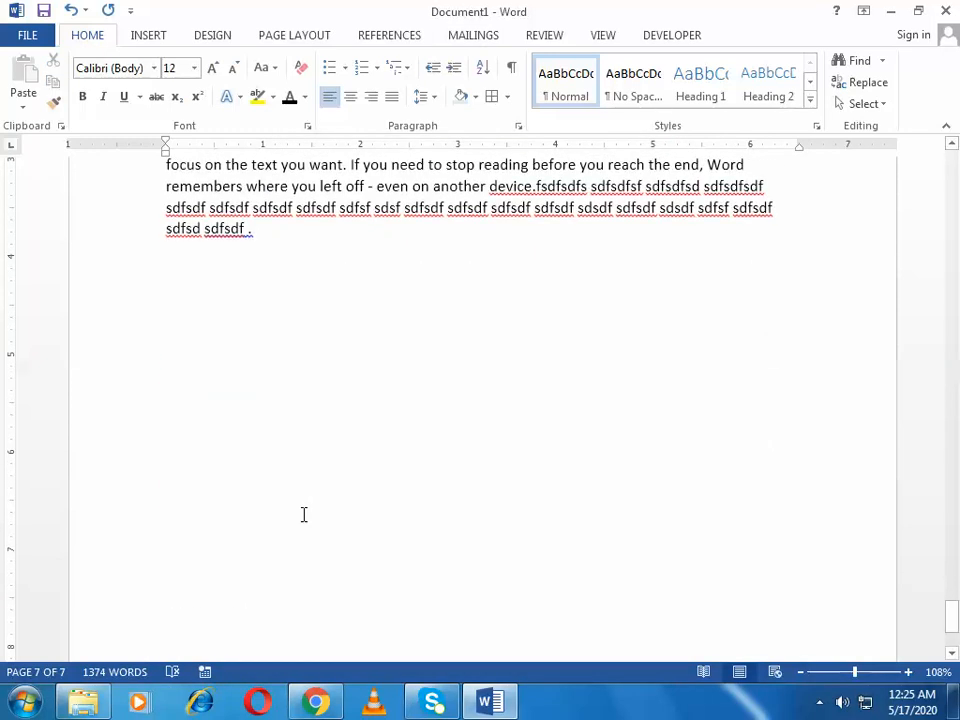
scroll(304, 514, "up", 1)
scroll(304, 514, "up", 6)
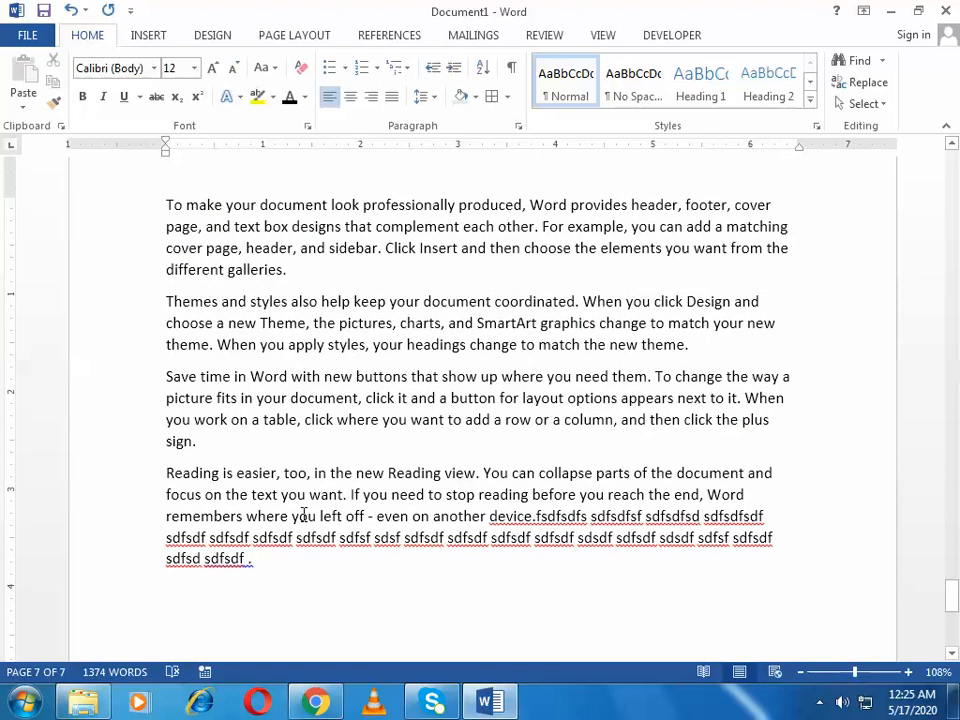
key("Return")
key("Return")
key("Return")
key("Return")
key("Return")
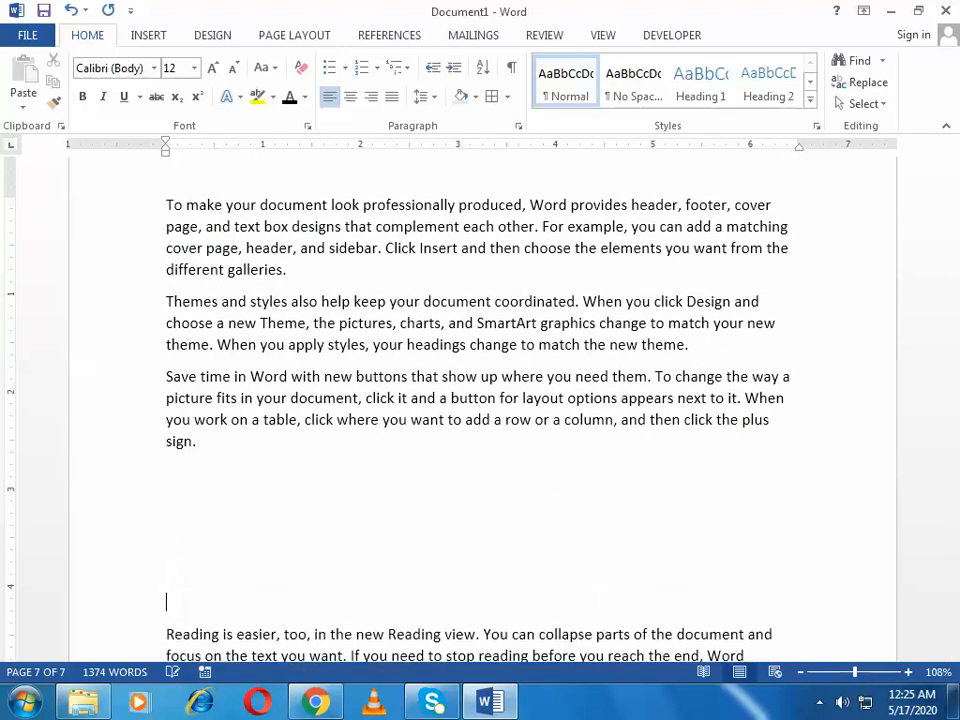
scroll(316, 520, "down", 5)
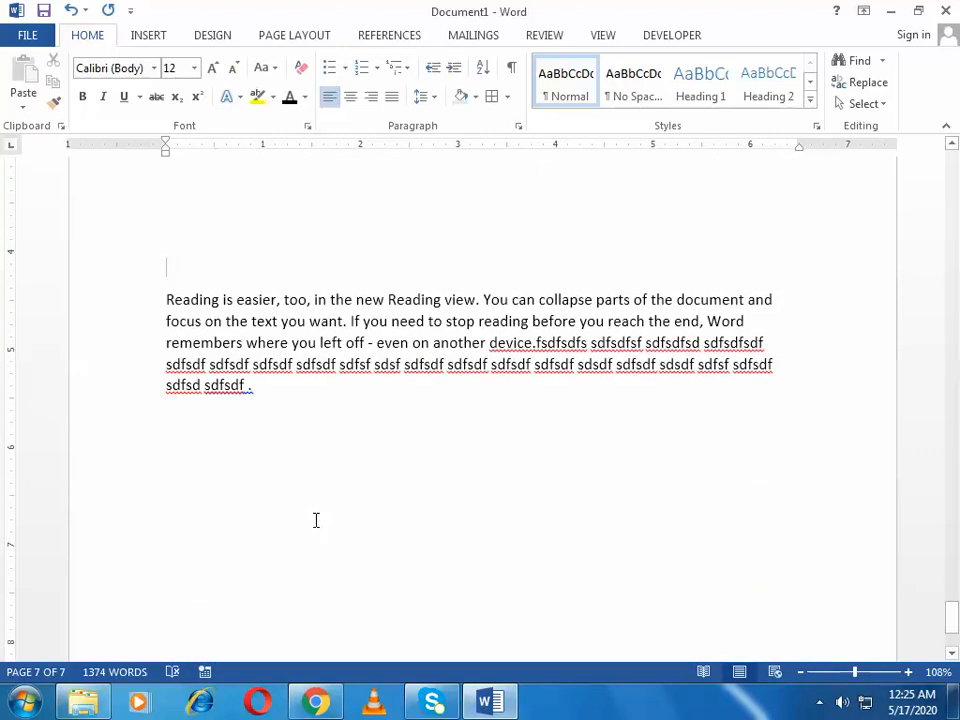
key("Return")
key("Return")
key("Return")
key("Return")
key("Return")
key("Return")
key("Return")
key("Return")
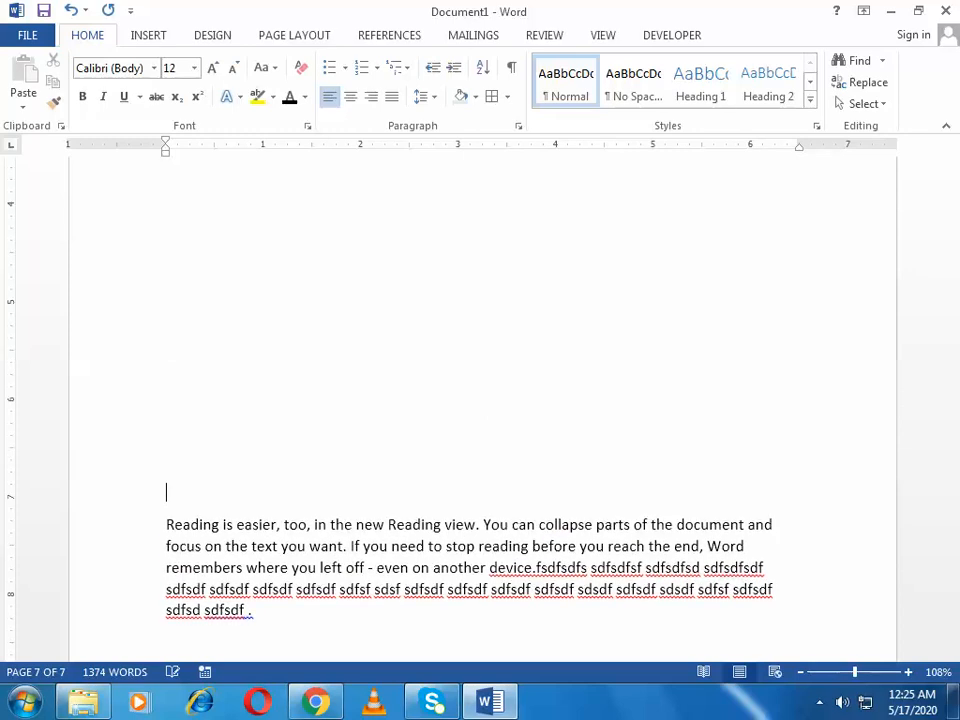
scroll(316, 520, "down", 4)
key("Return")
key("Return")
key("Return")
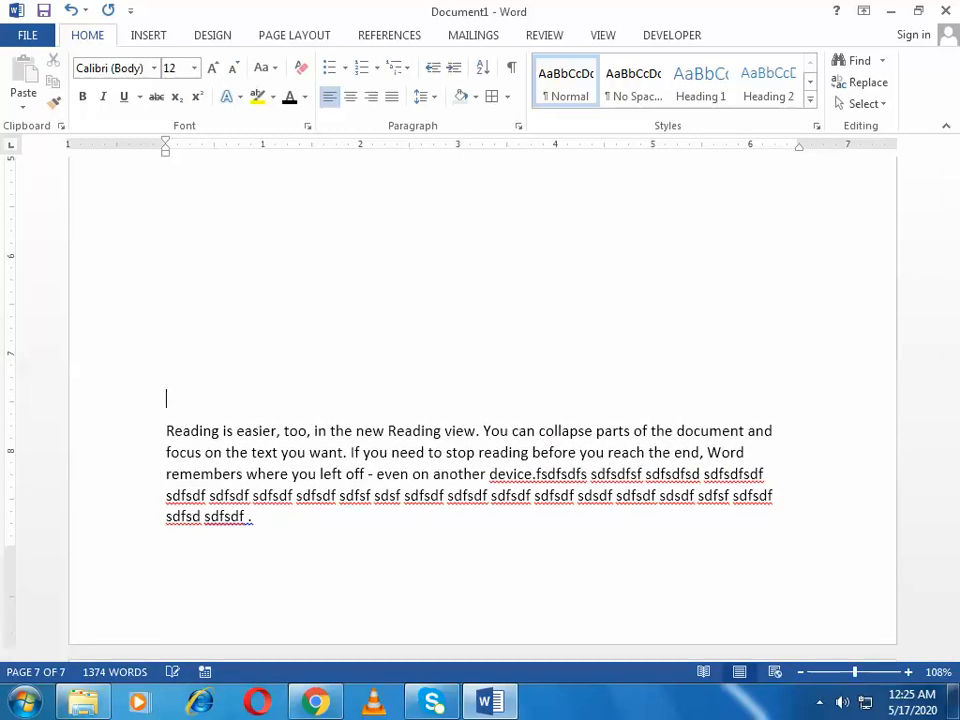
key("Return")
scroll(483, 400, "down", 5)
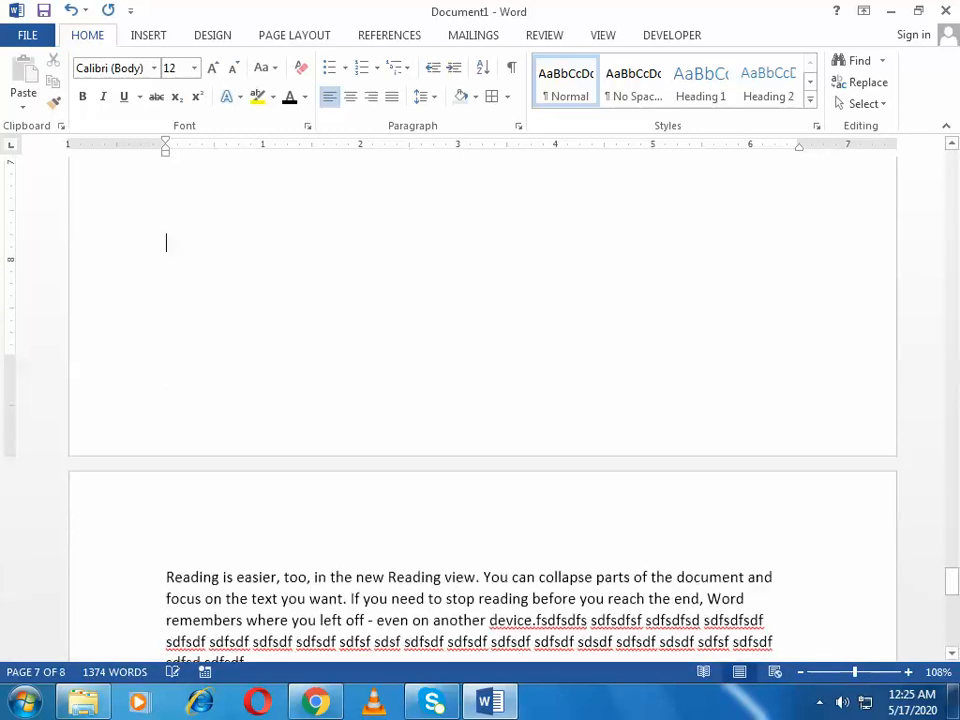
scroll(483, 400, "up", 3)
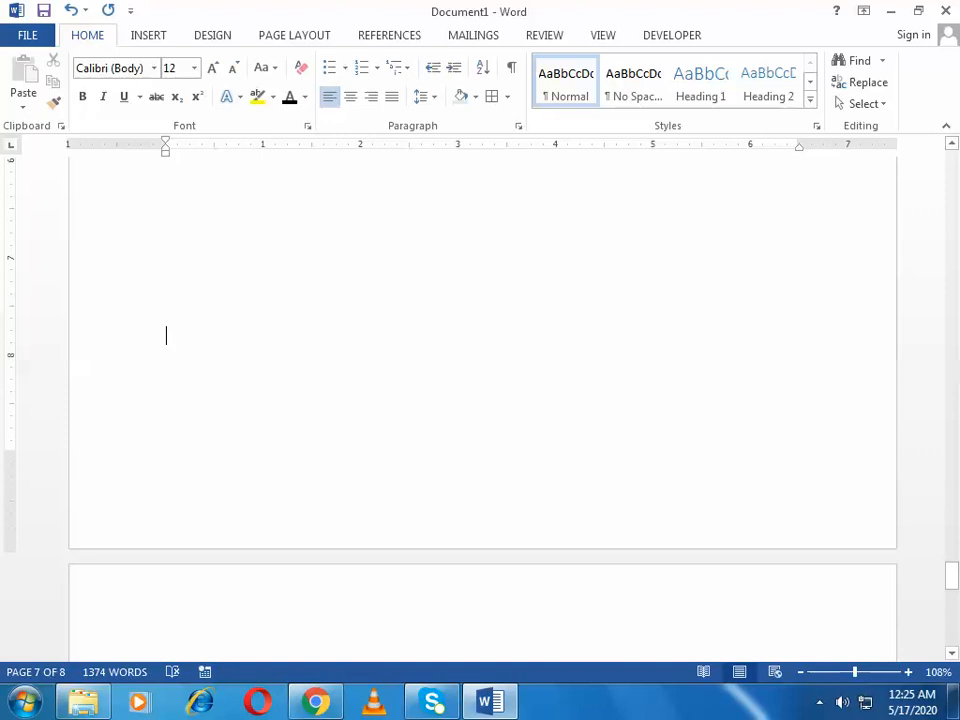
Delete some of the empty lines above the last paragraph to bring it back onto page 7
key("Delete")
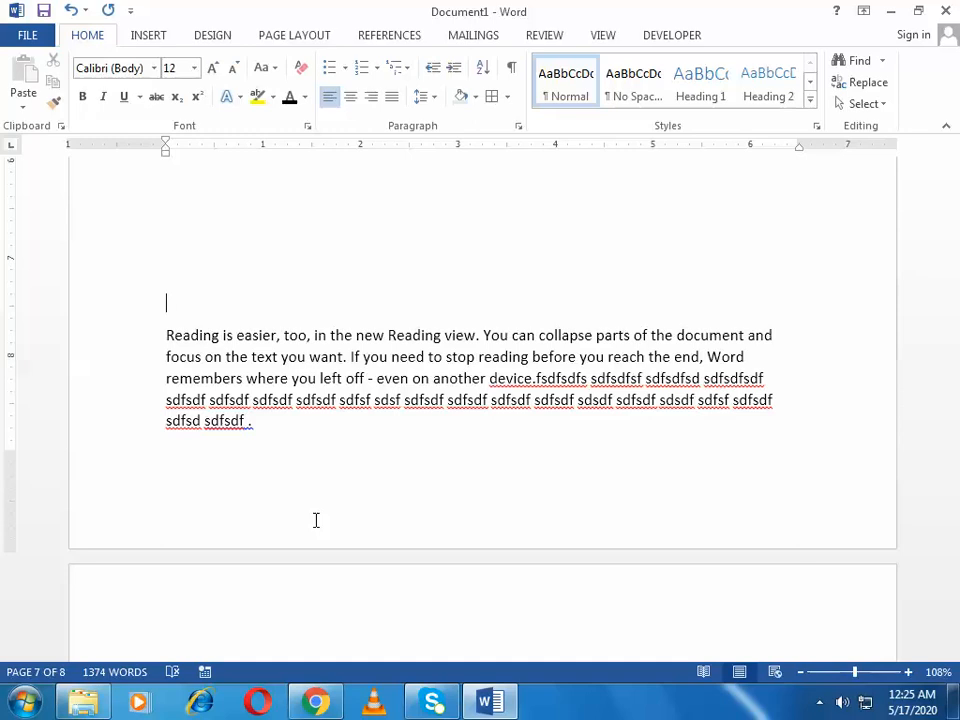
key("BackSpace")
key("BackSpace")
key("BackSpace")
key("BackSpace")
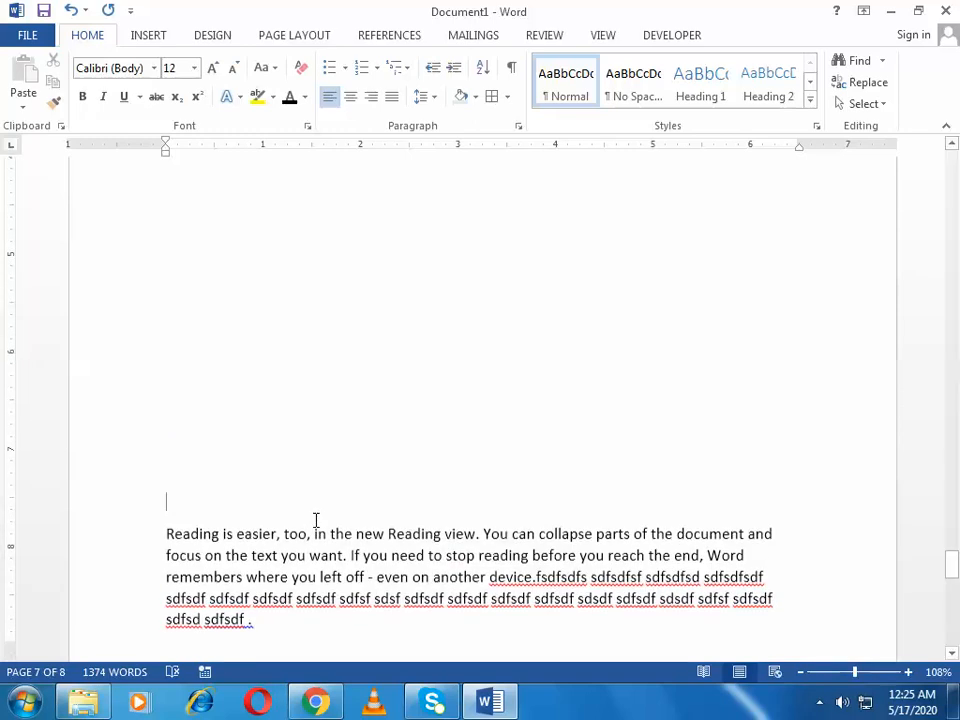
Delete a few more empty lines directly above the last paragraph, "Reading is easier", on page 7
key("BackSpace")
key("BackSpace")
key("BackSpace")
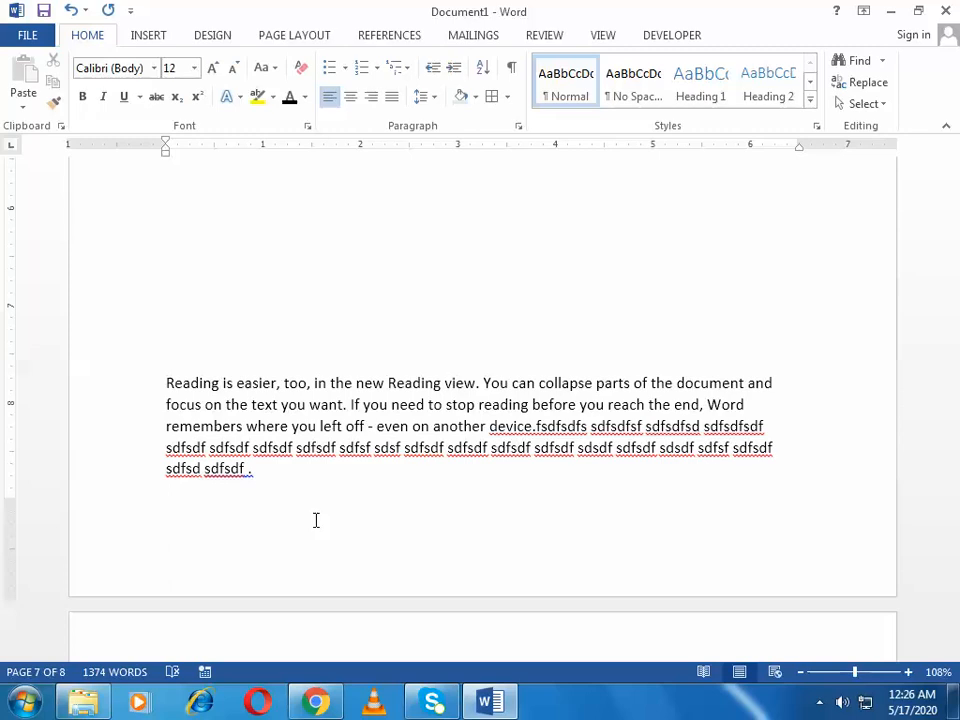
scroll(317, 525, "down", 6)
scroll(318, 529, "up", 6)
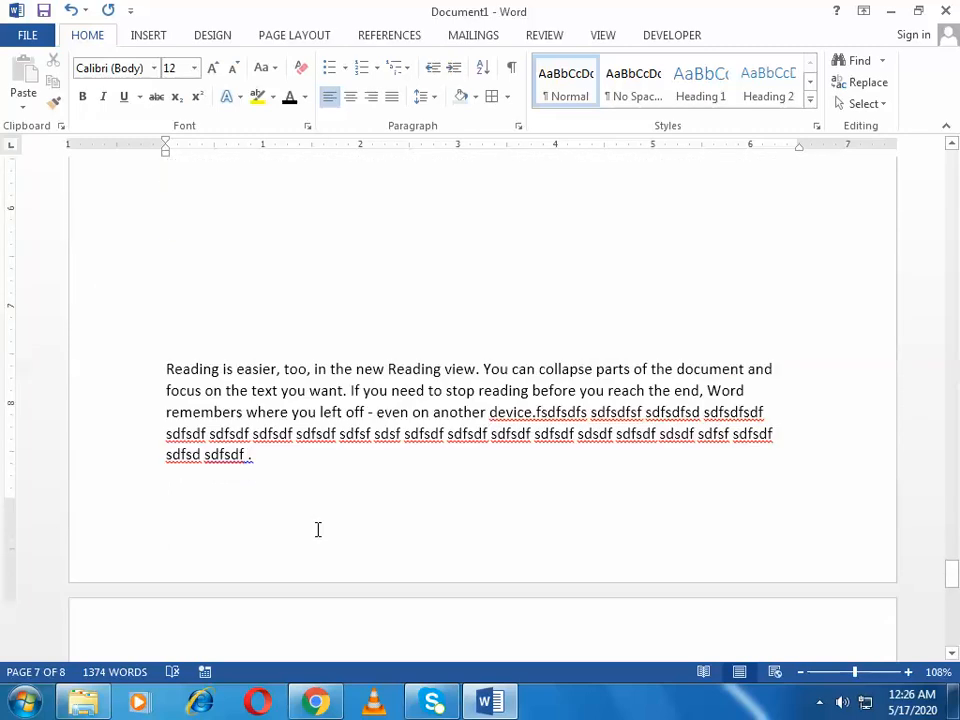
Turn off "Keep lines together" and turn on "Page break before" for the "Save time in Word" paragraph on page 7
scroll(200, 422, "up", 5)
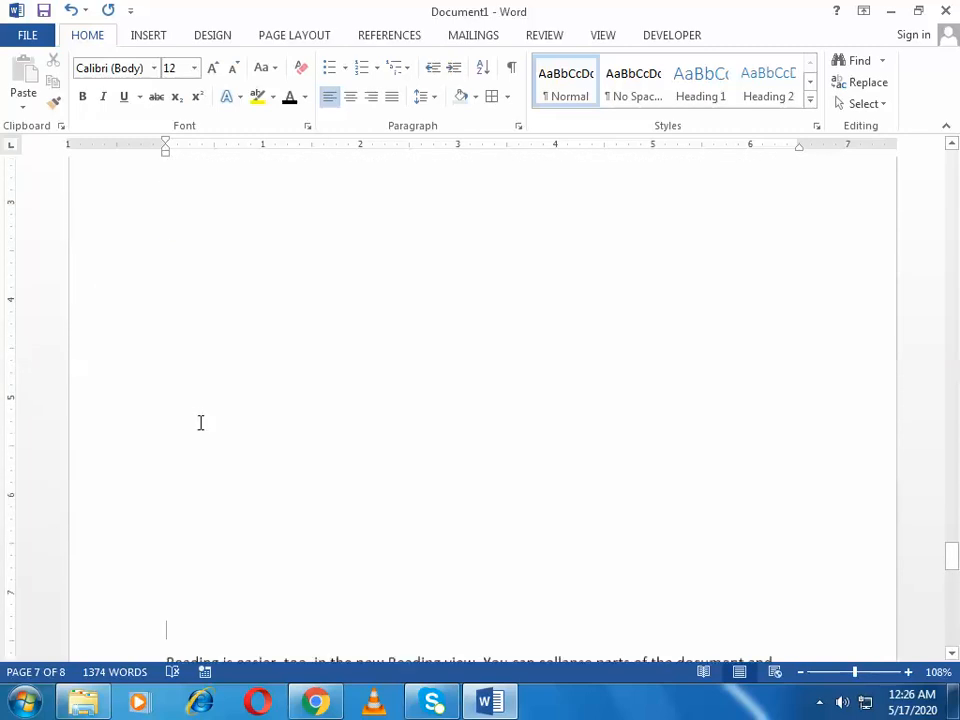
scroll(200, 422, "up", 5)
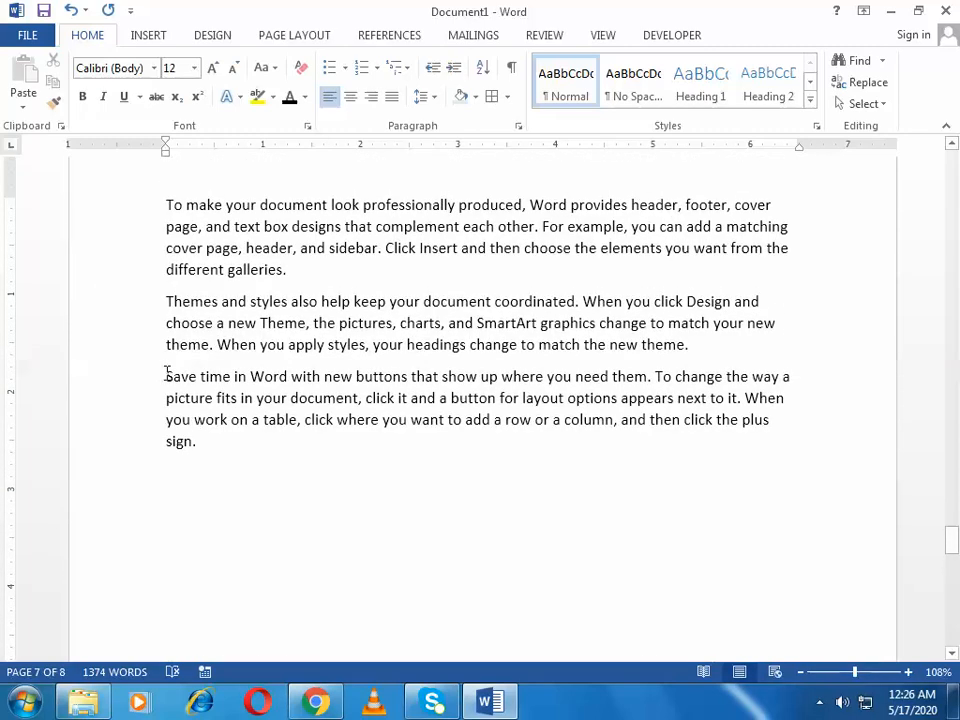
left_click_drag(167, 375, 241, 440)
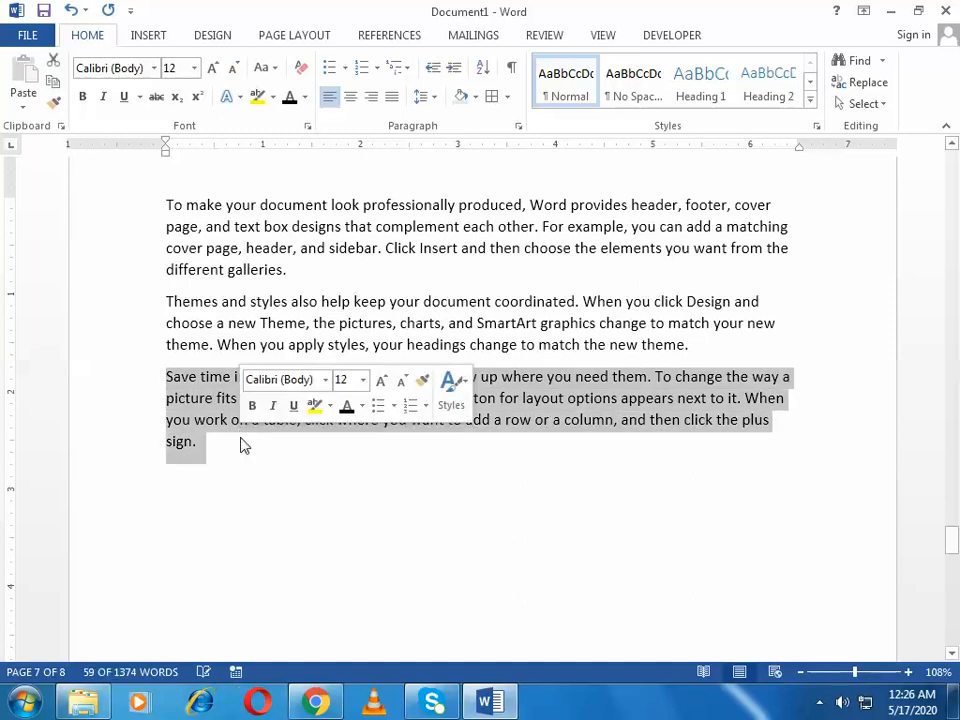
left_click(326, 476)
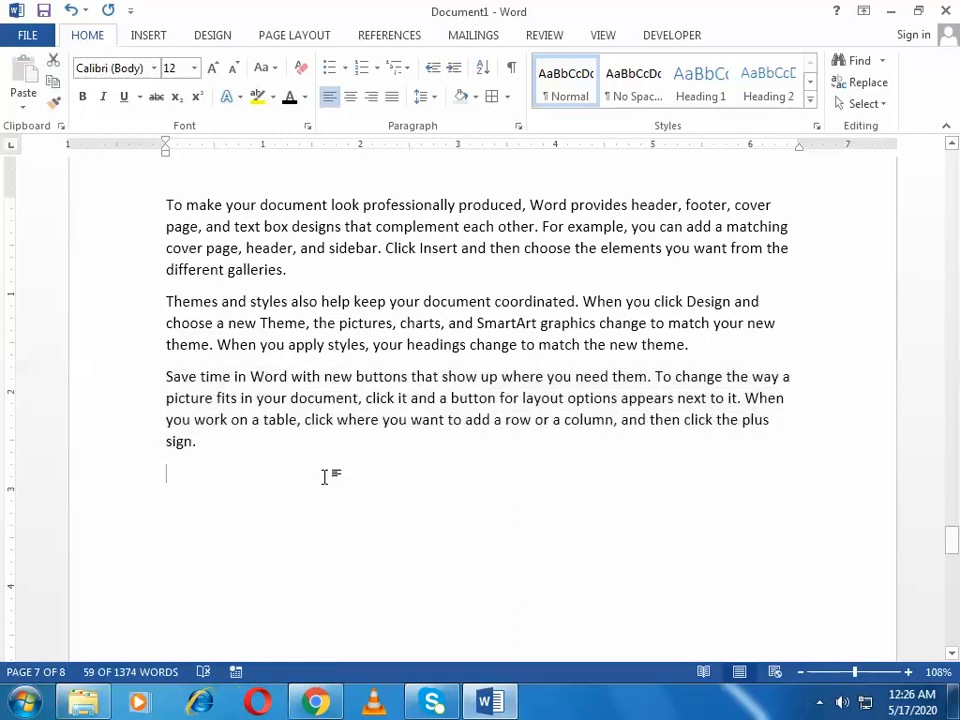
left_click_drag(165, 381, 223, 441)
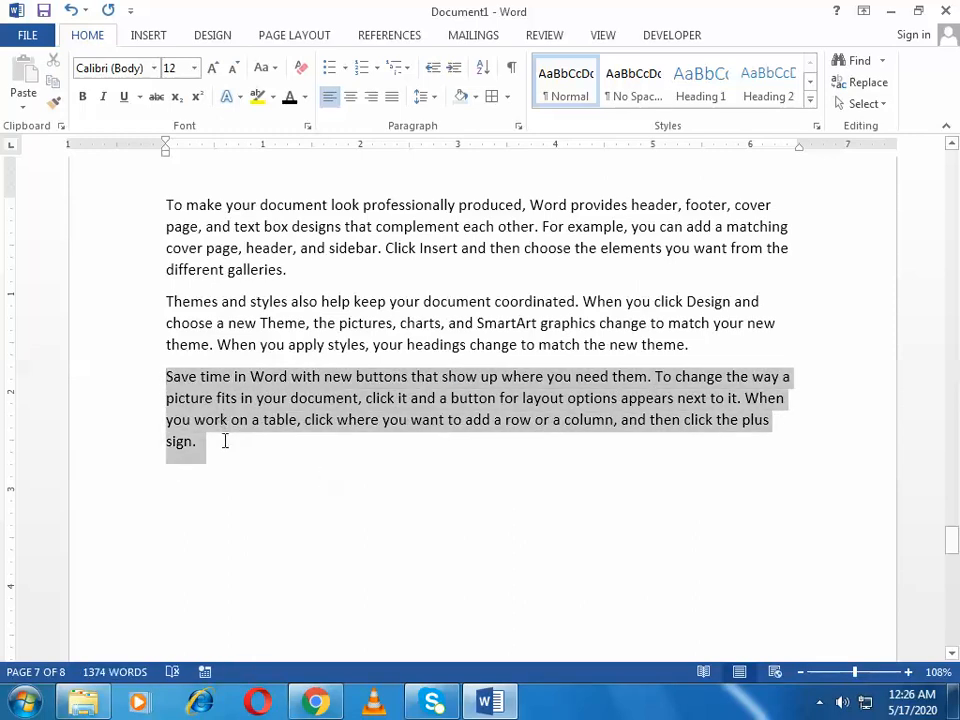
left_click(518, 127)
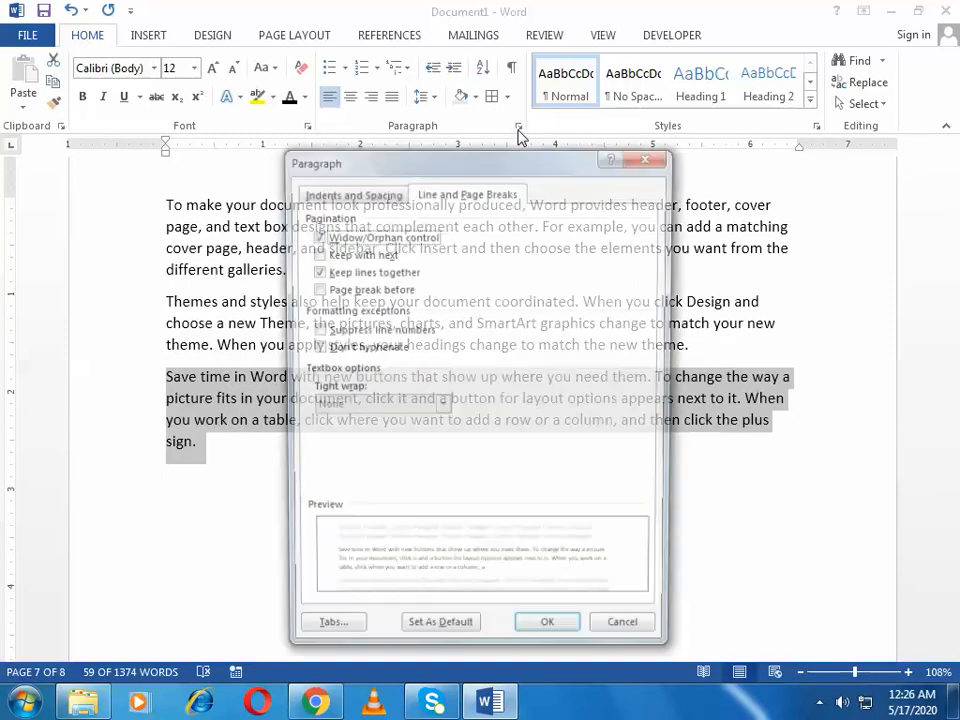
left_click(314, 271)
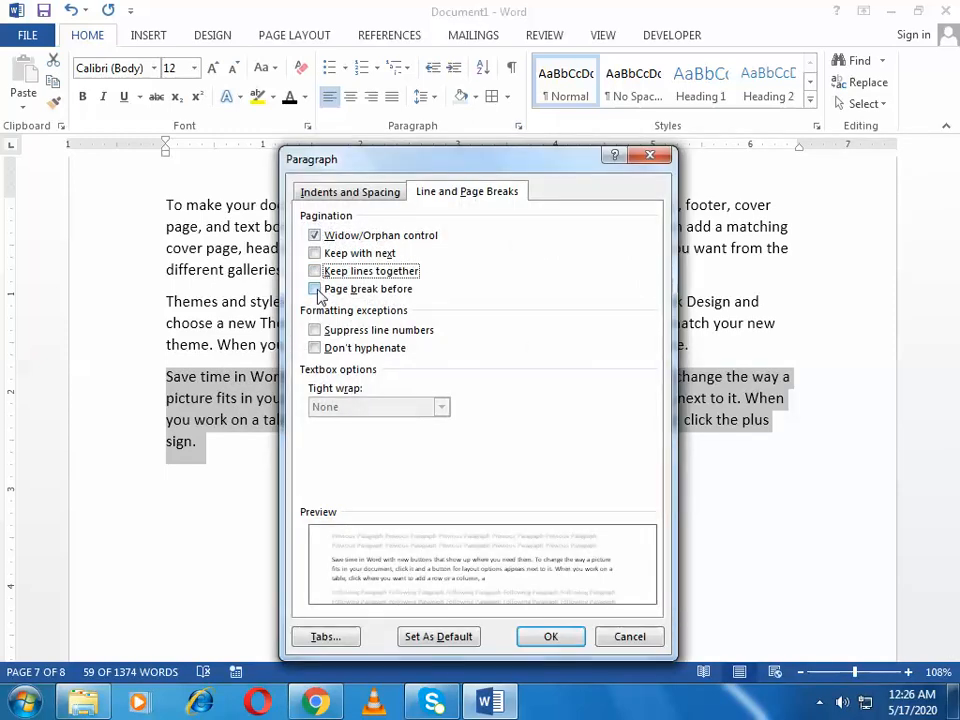
left_click(314, 289)
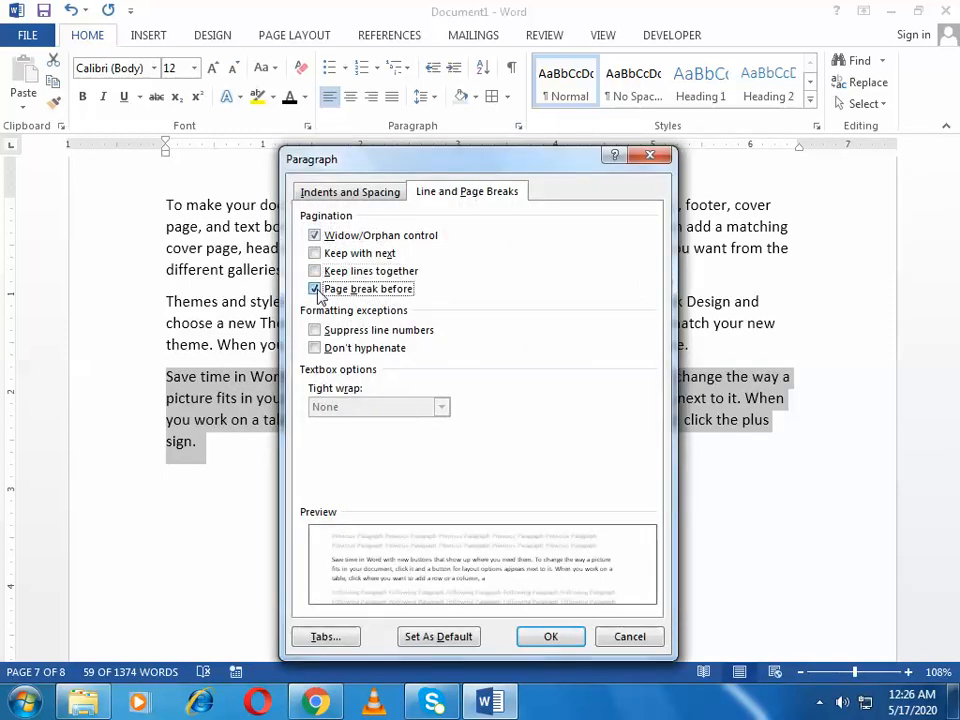
left_click(551, 637)
left_click(416, 523)
scroll(416, 521, "up", 10)
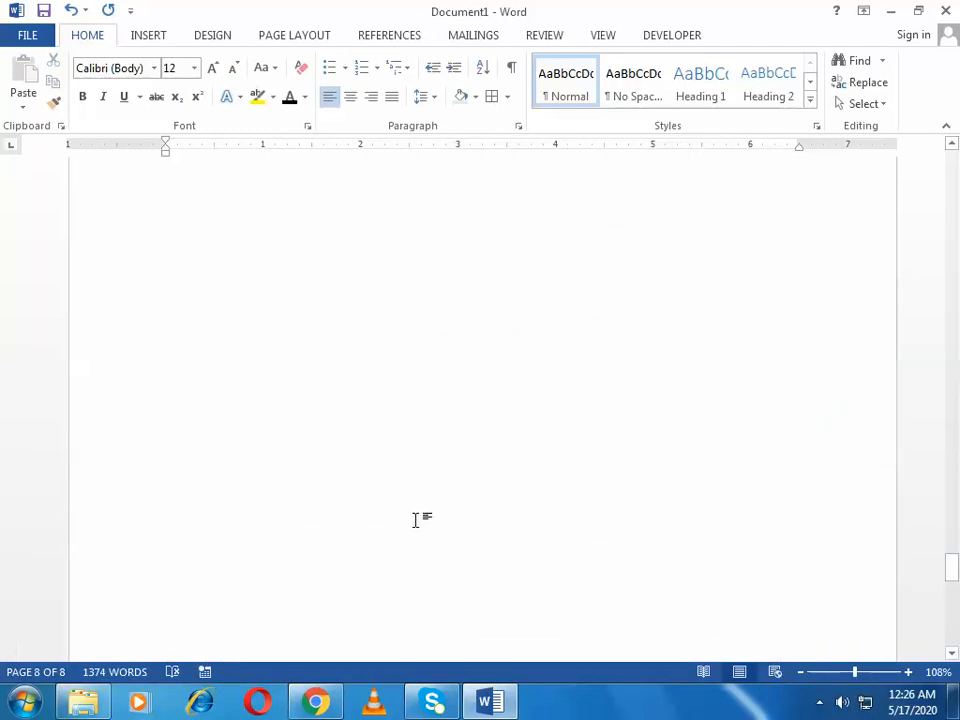
Show the paragraph marks and other hidden formatting symbols throughout the document
left_click(511, 67)
scroll(418, 422, "down", 10)
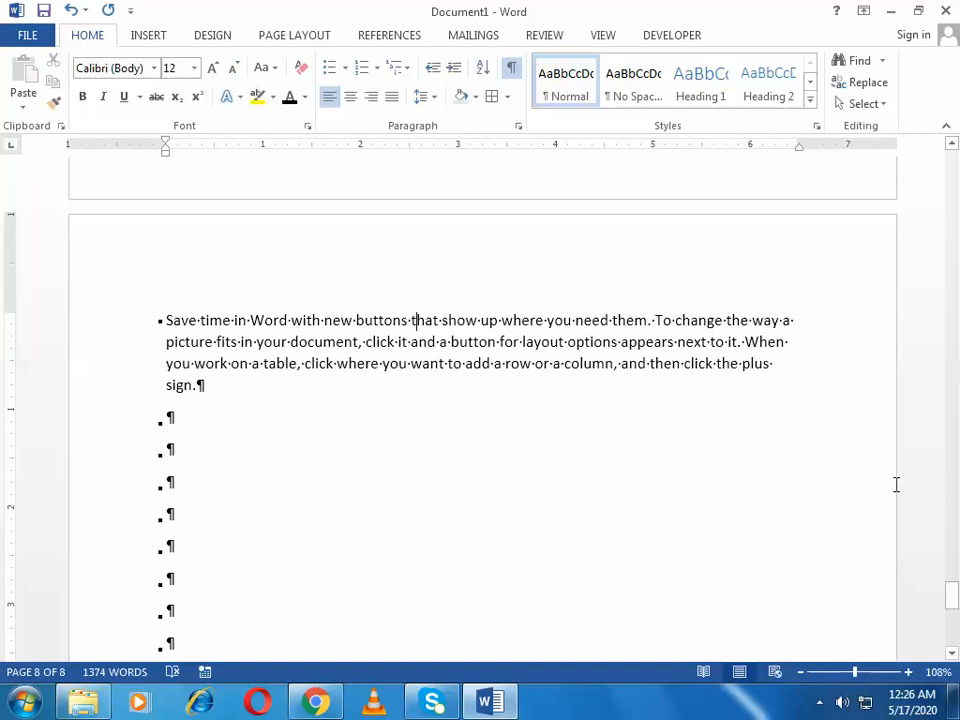
left_click_drag(952, 597, 952, 150)
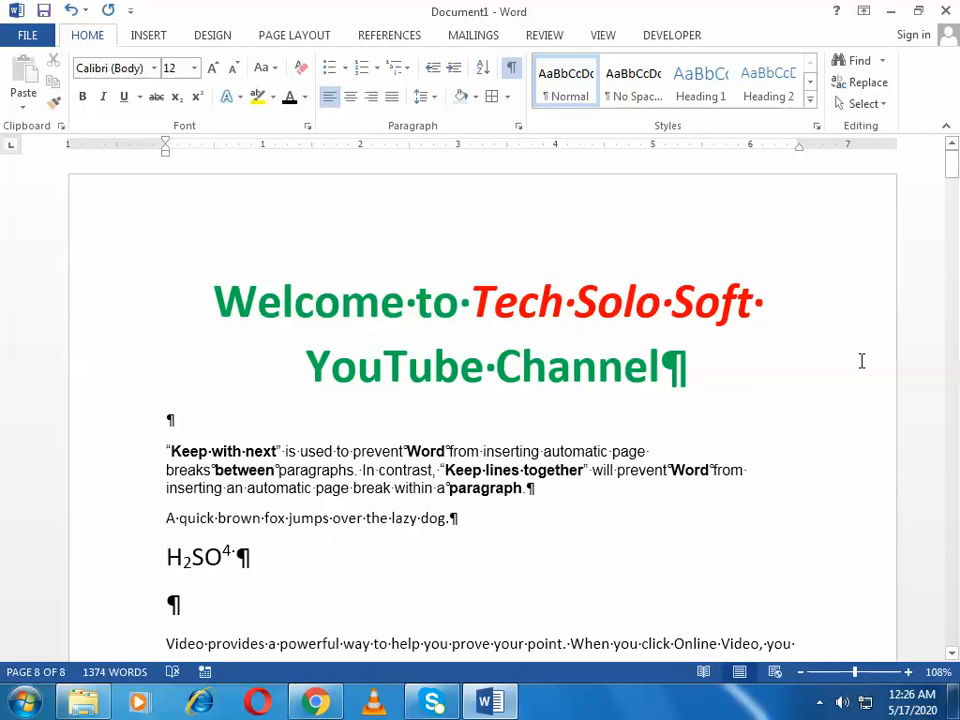